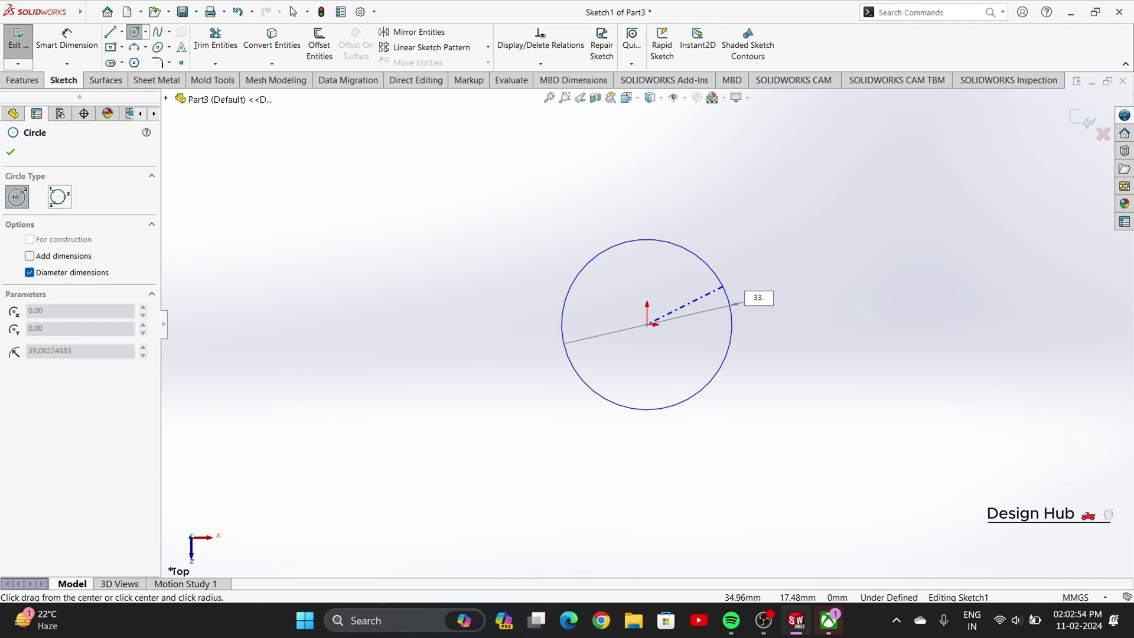
Step: Draw two concentric circles centred on the origin with diameters of 33.8 mm and 45 mm
key("Return")
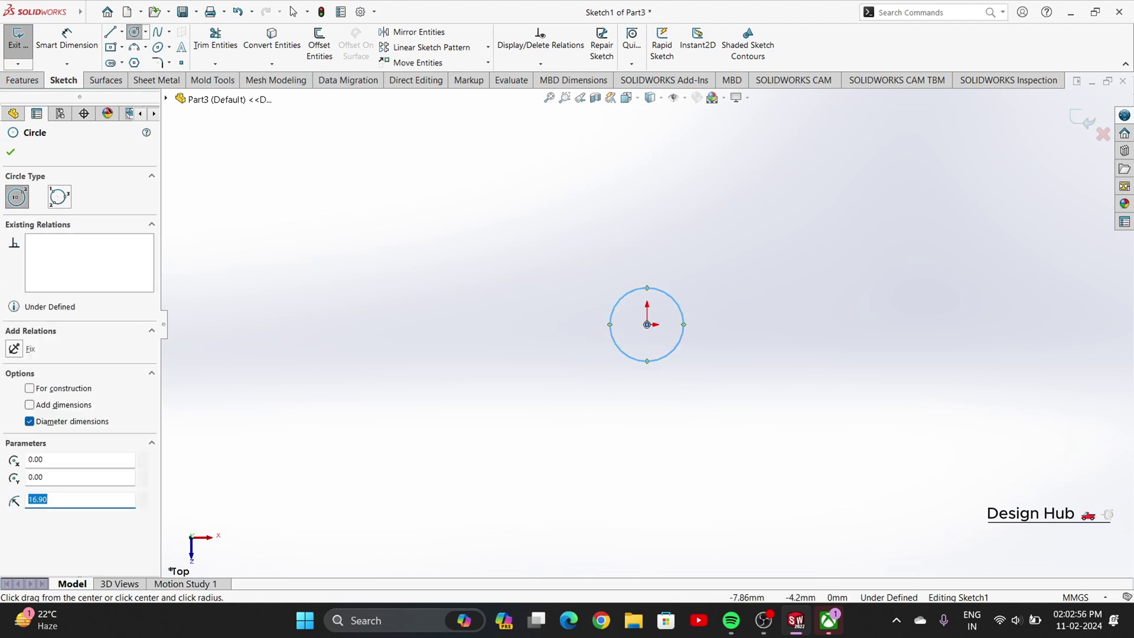
left_click(647, 324)
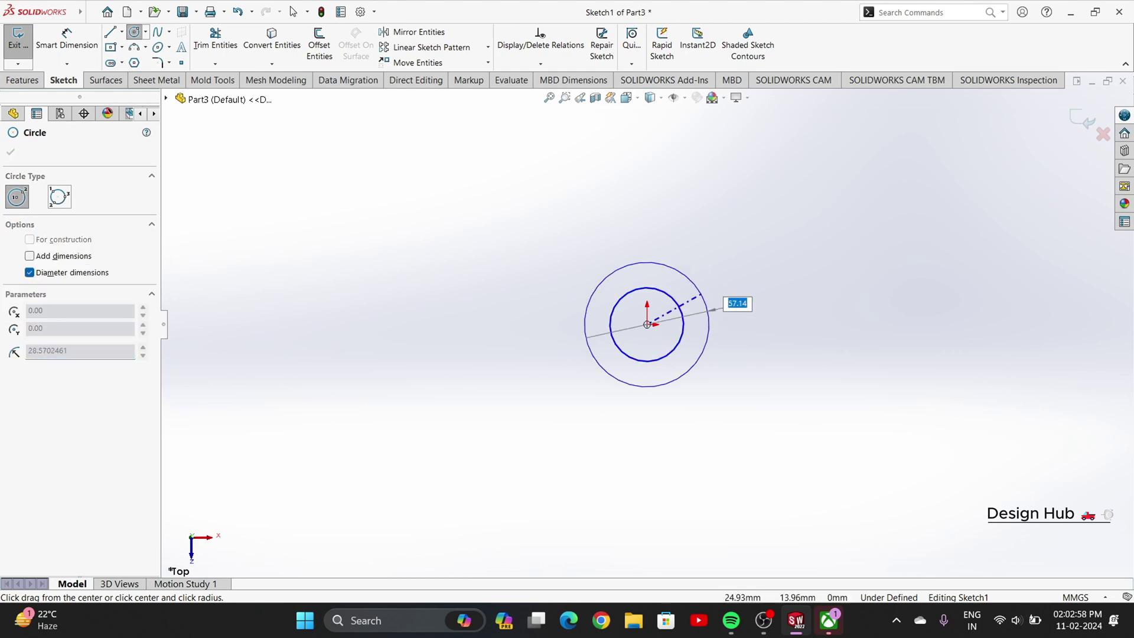
key("Return")
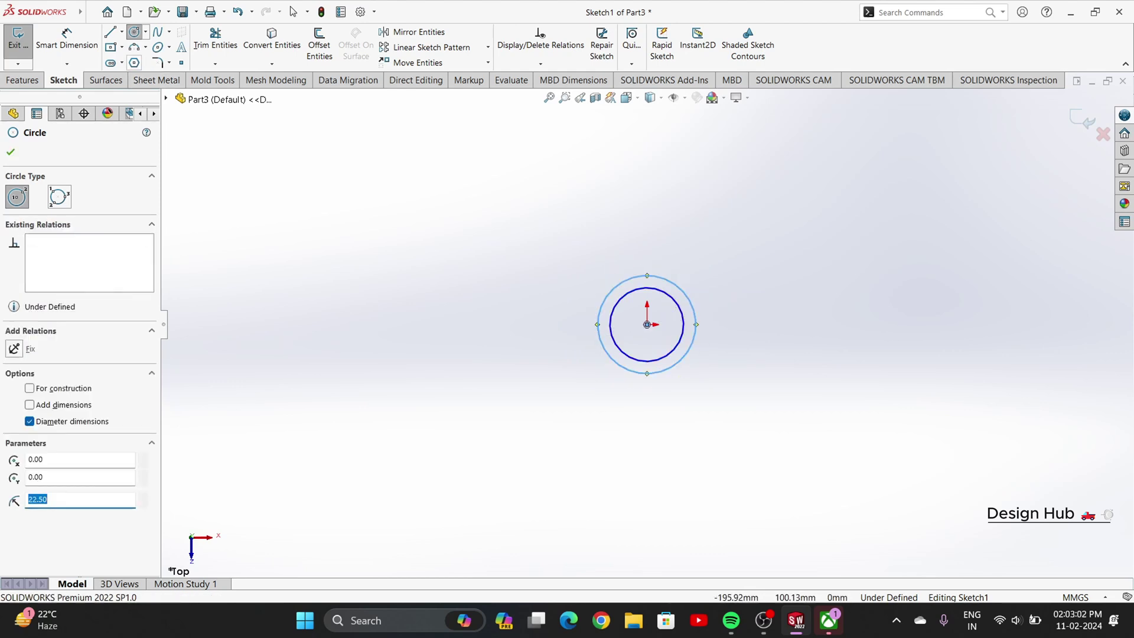
Step: Draw a horizontal line 201.2 mm long from the origin in the positive X direction
key("l")
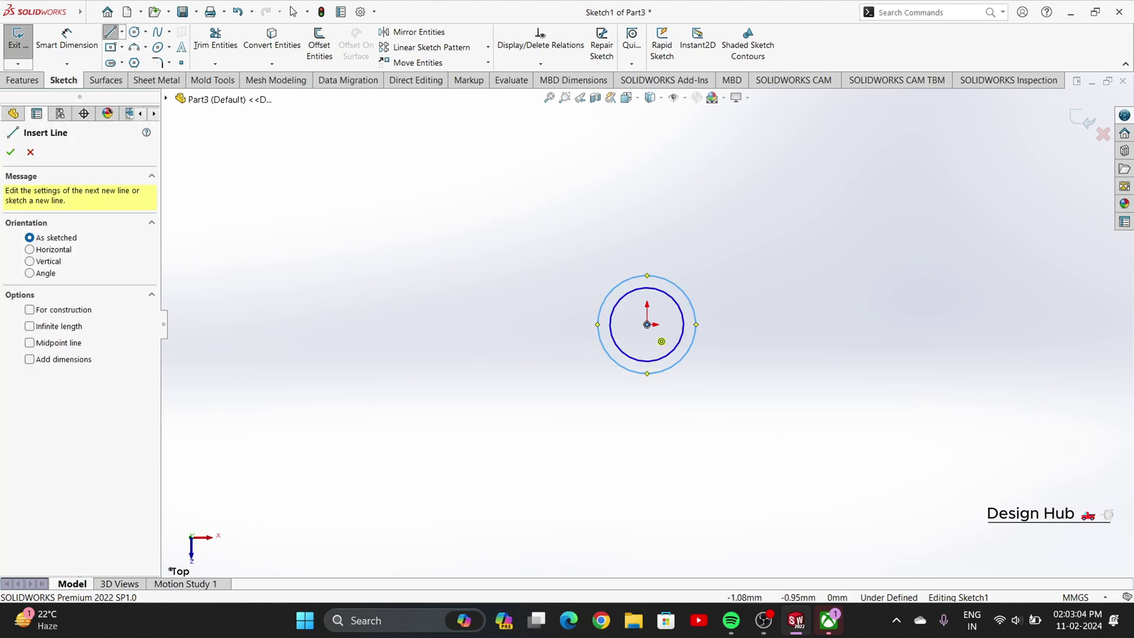
left_click(696, 325)
left_click(924, 320)
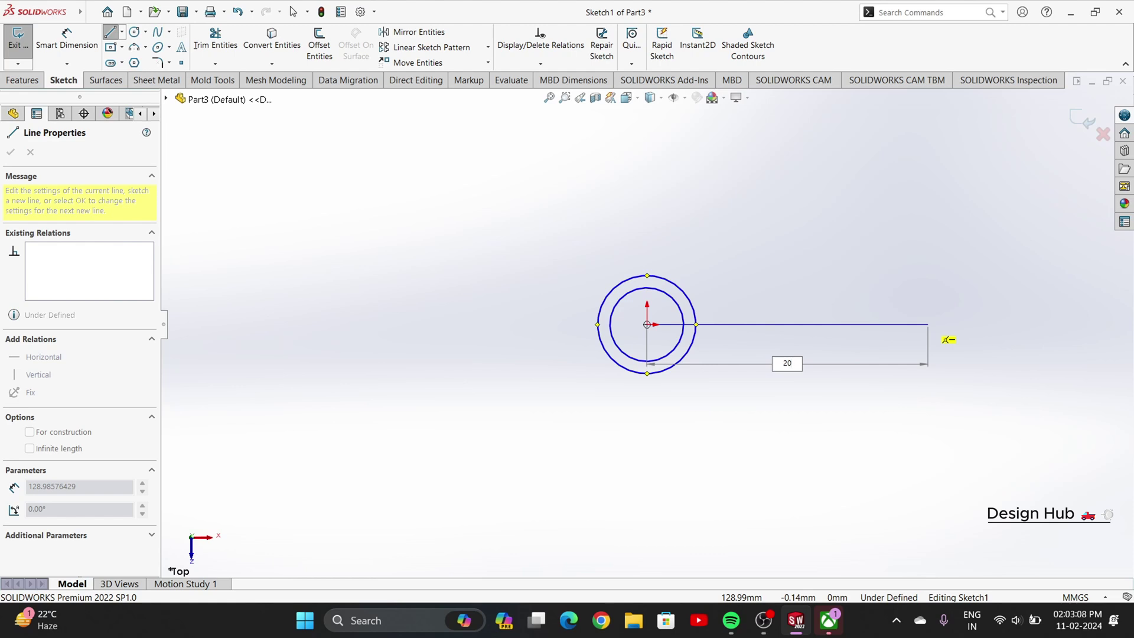
key("Return")
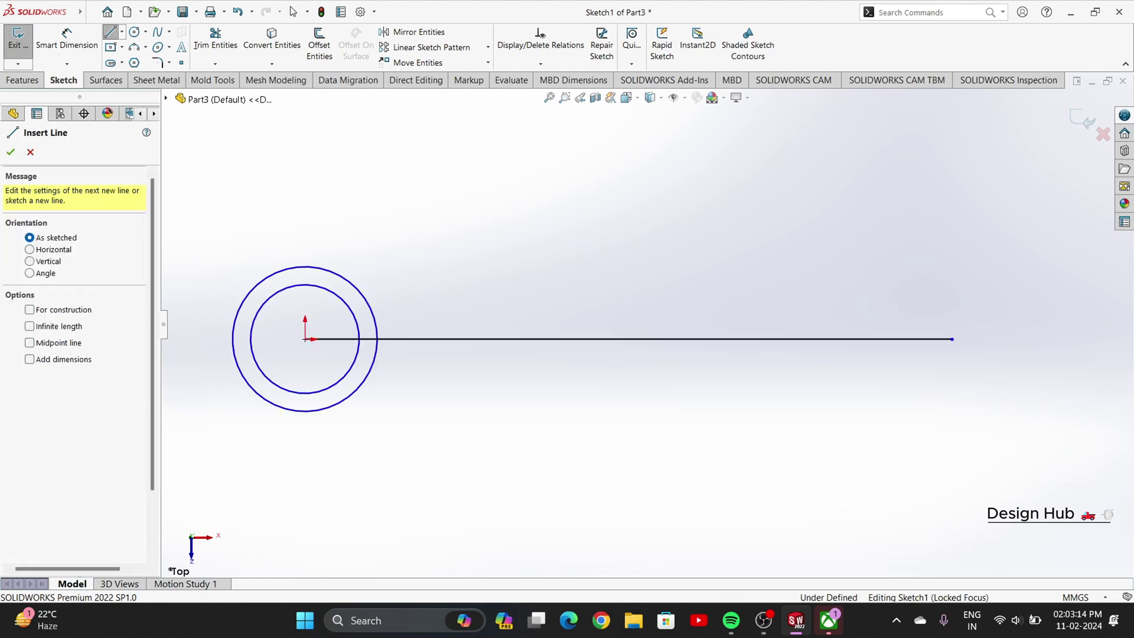
Step: Draw two concentric circles with diameters of 54 mm and 72 mm centred on the far end of the horizontal line
left_click(134, 32)
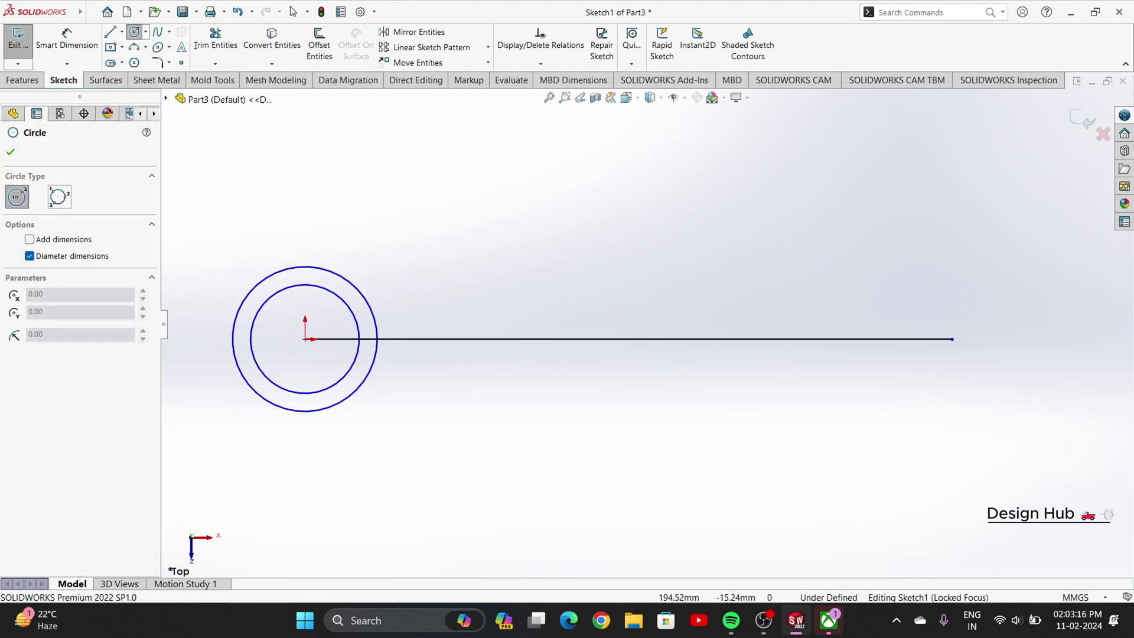
left_click(951, 339)
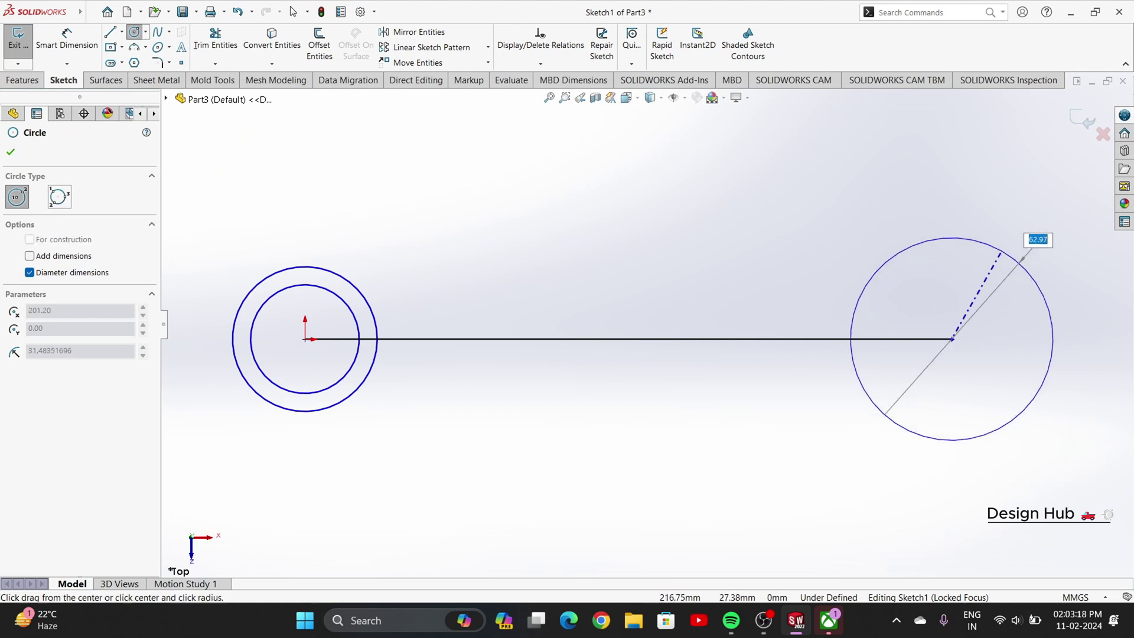
key("Return")
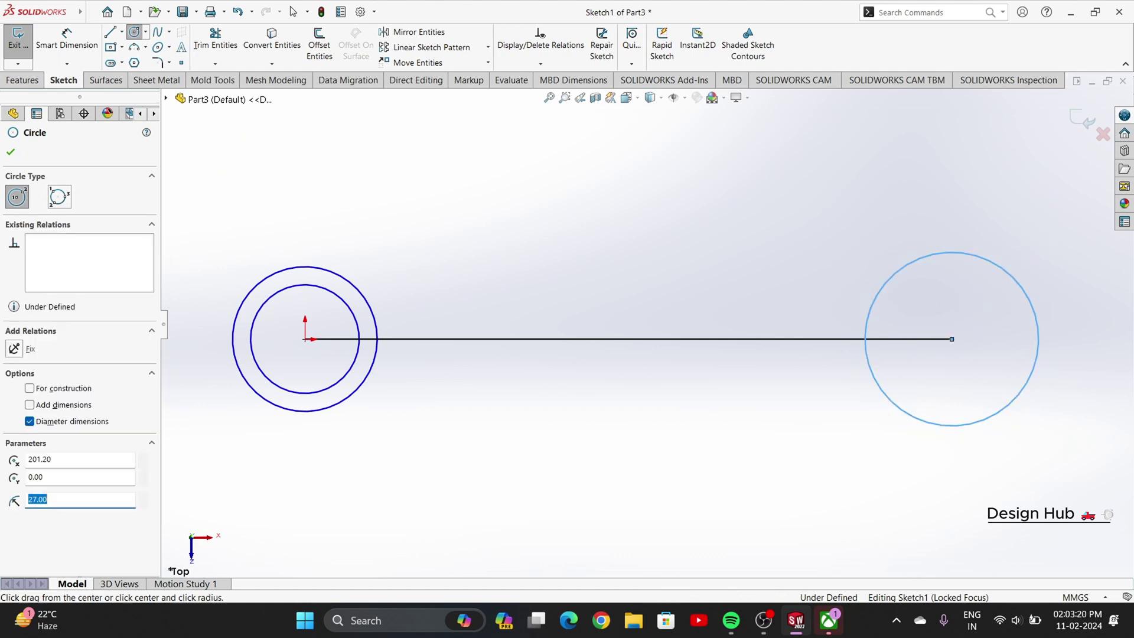
left_click(951, 339)
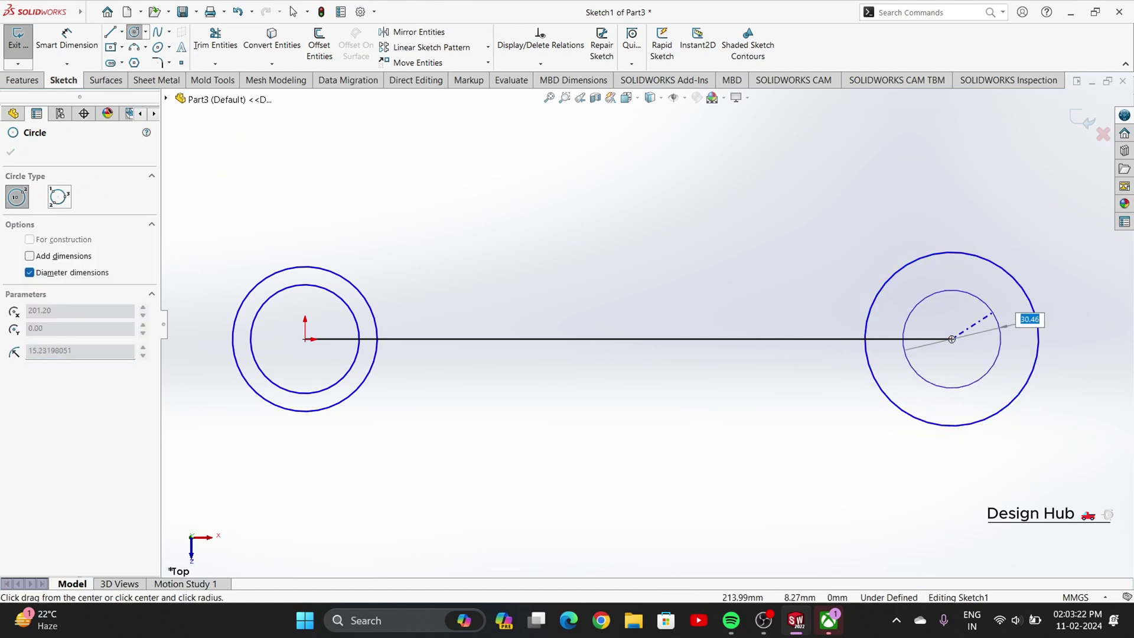
type("72")
key("Return")
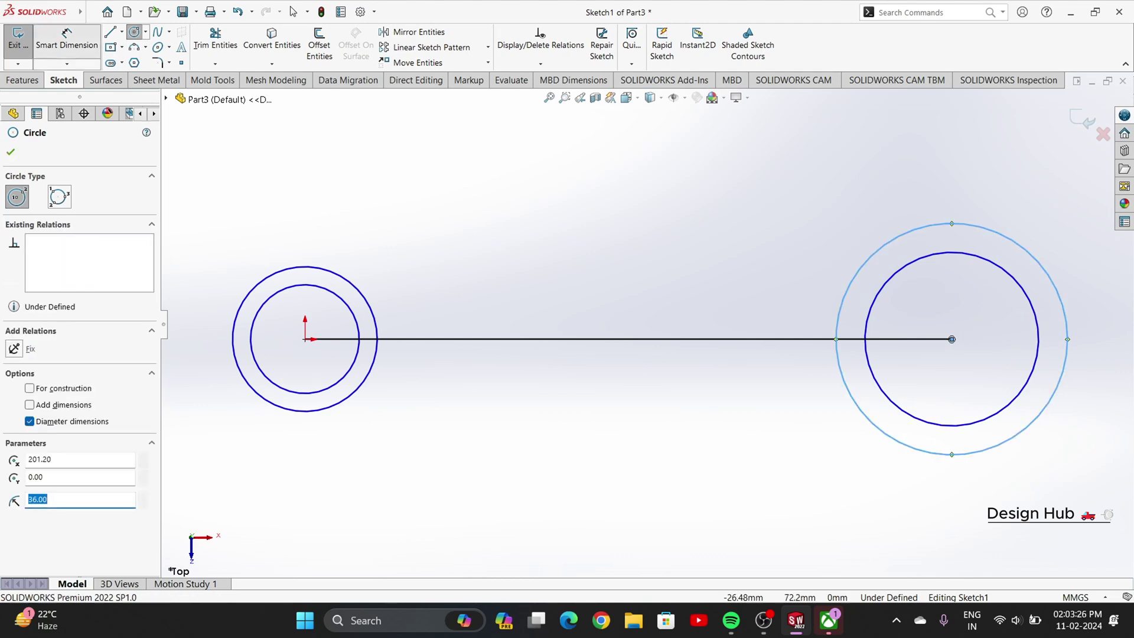
Step: Add diameter dimensions to the outer and inner circles around the origin, keeping their drawn sizes
left_click(66, 42)
left_click(239, 309)
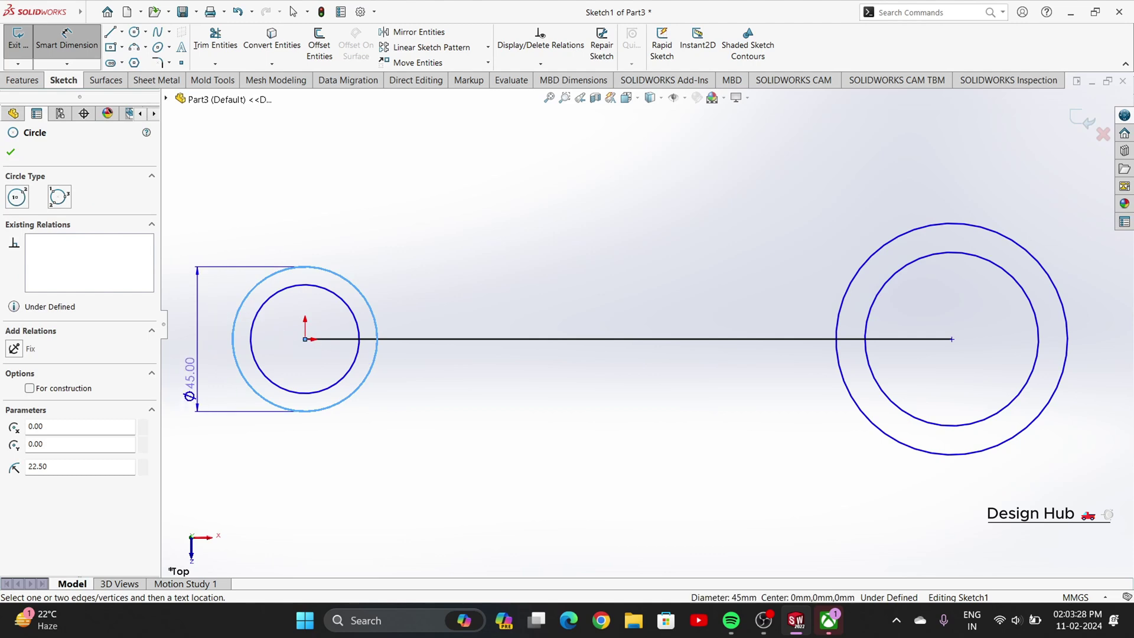
left_click(177, 330)
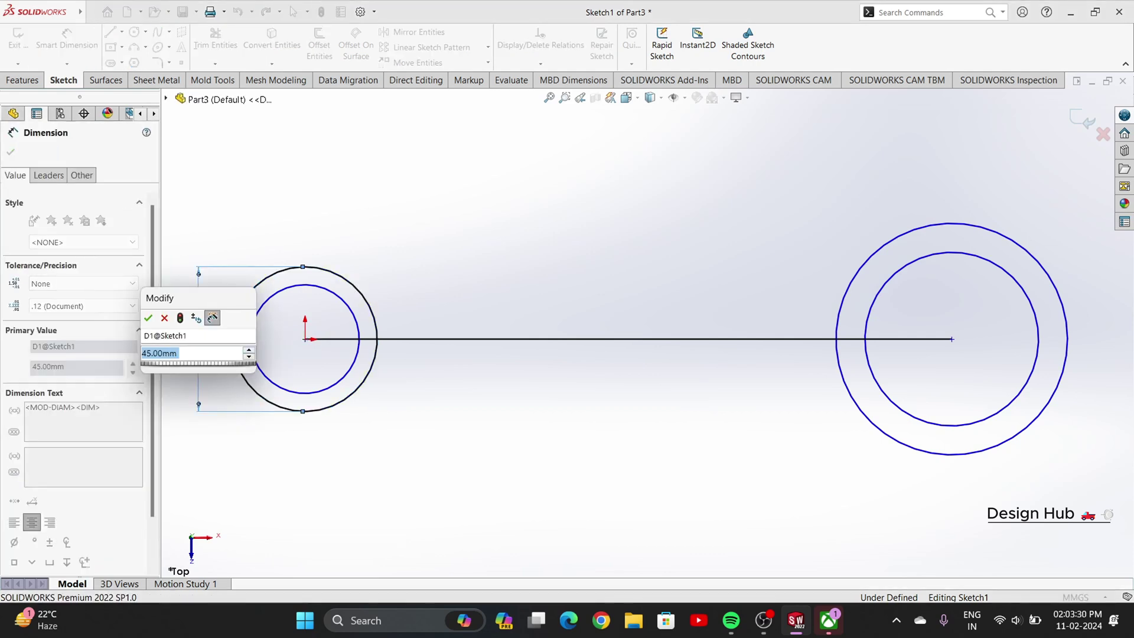
key("Return")
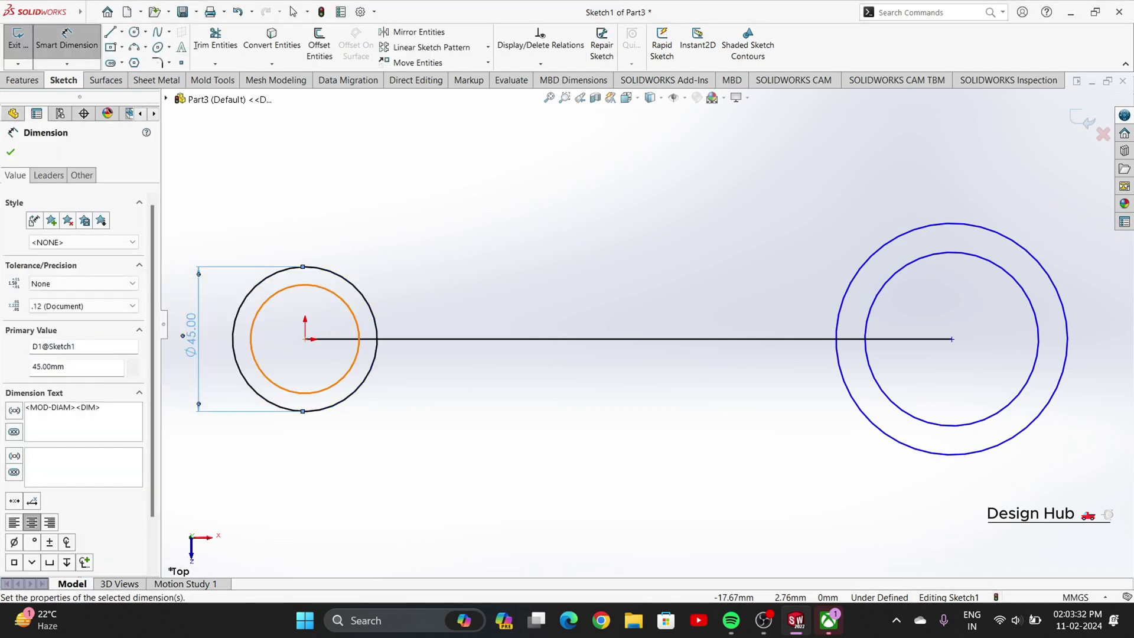
left_click(251, 331)
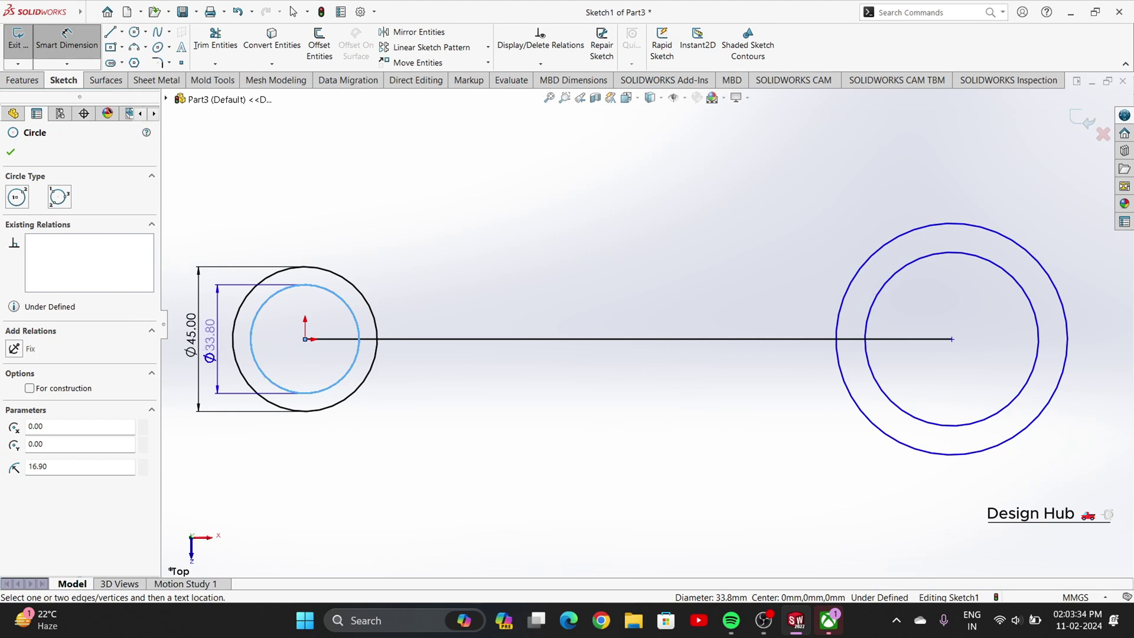
left_click(210, 340)
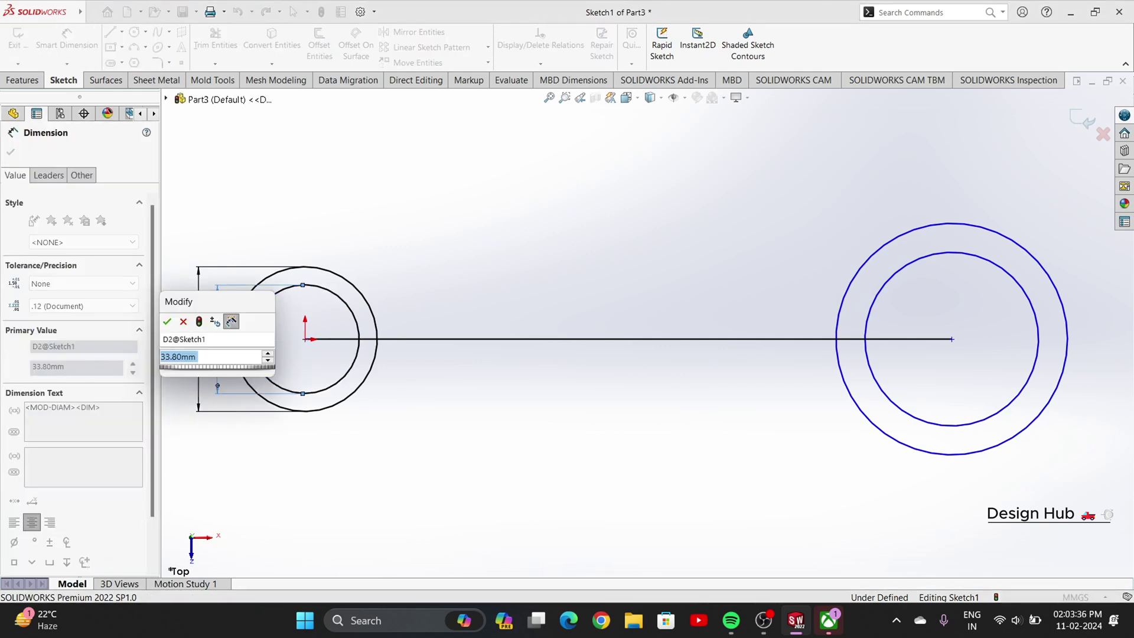
left_click(168, 321)
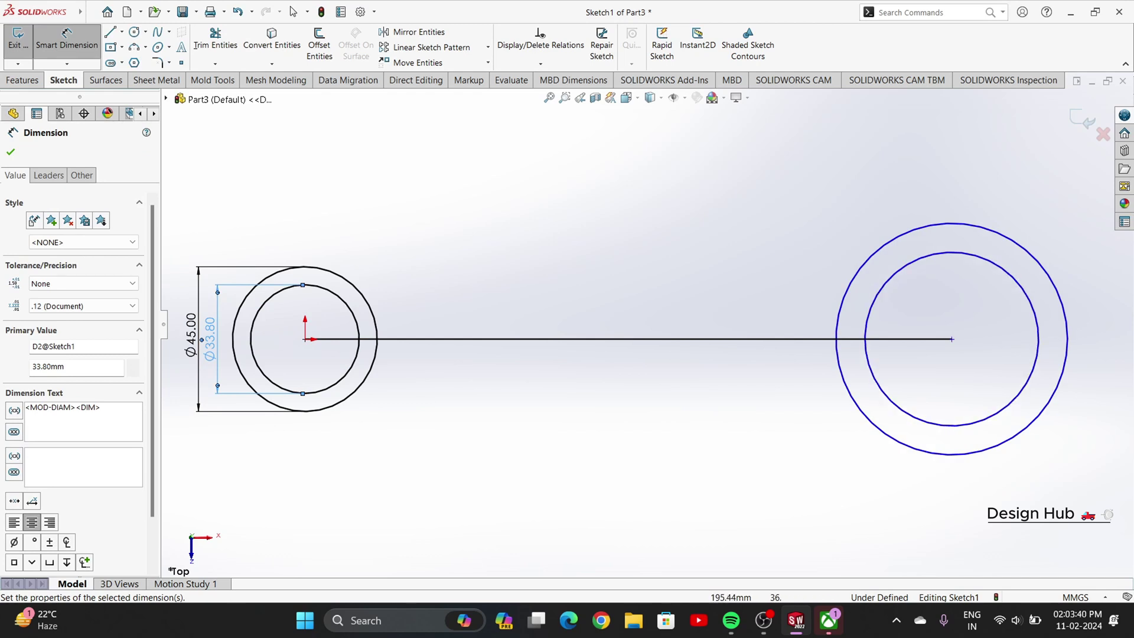
Step: Draw a vertical line across the full diameter of the larger circle pair and trim away both circles' halves facing away from the origin
left_click(110, 32)
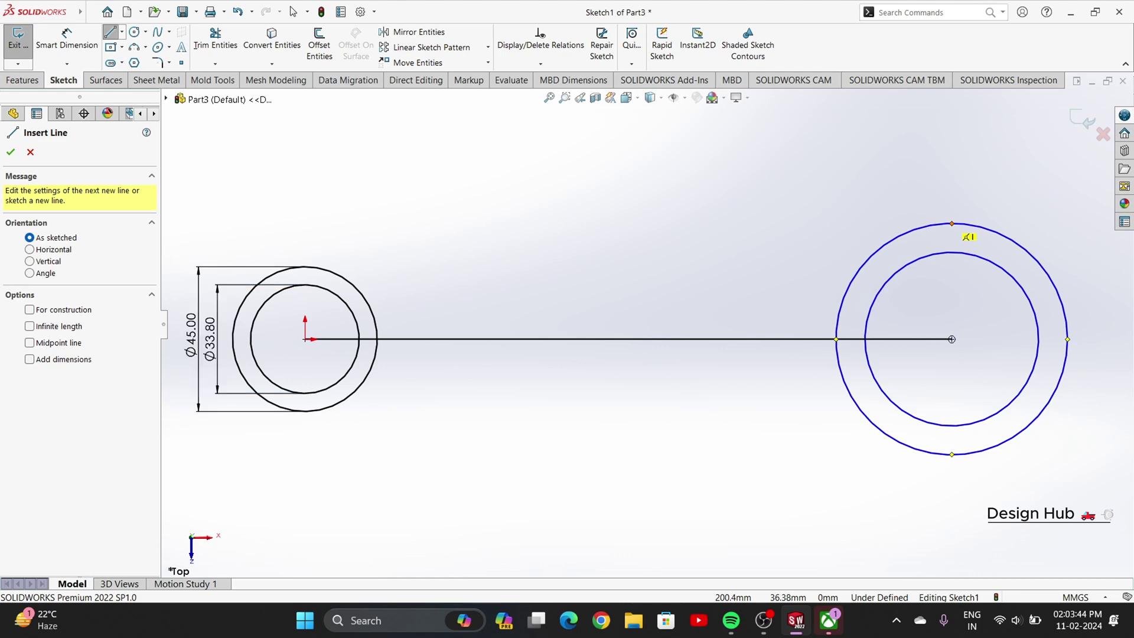
left_click(951, 223)
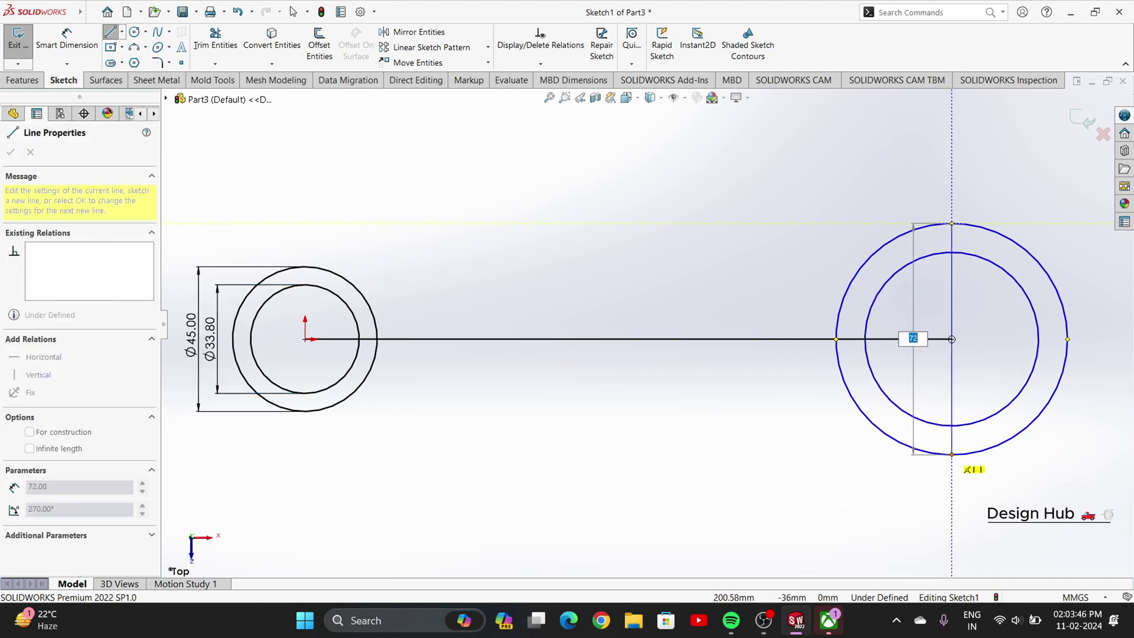
left_click(952, 454)
key("Escape")
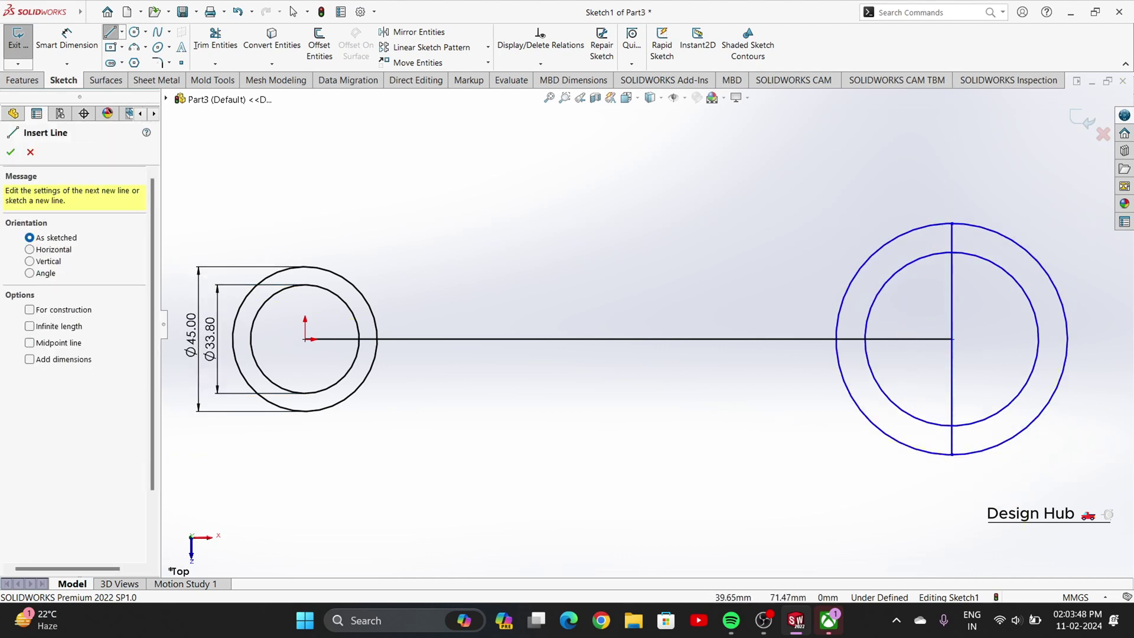
left_click(215, 39)
left_click_drag(998, 227, 996, 310)
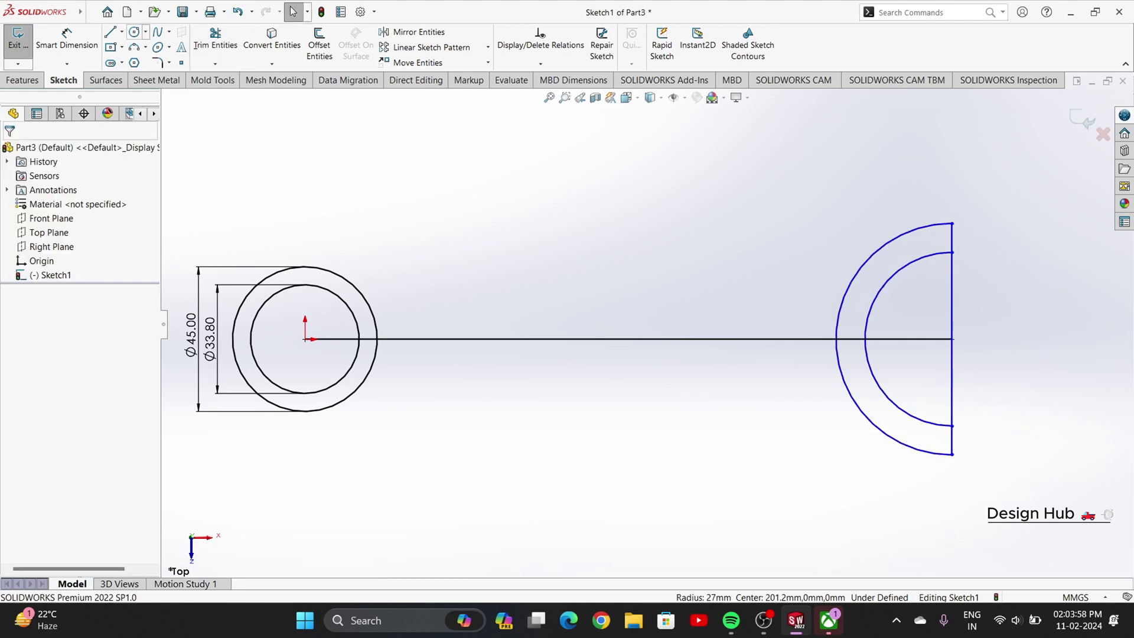
Step: Add radius dimensions to the inner and outer semicircular arcs, keeping their drawn sizes
left_click(67, 39)
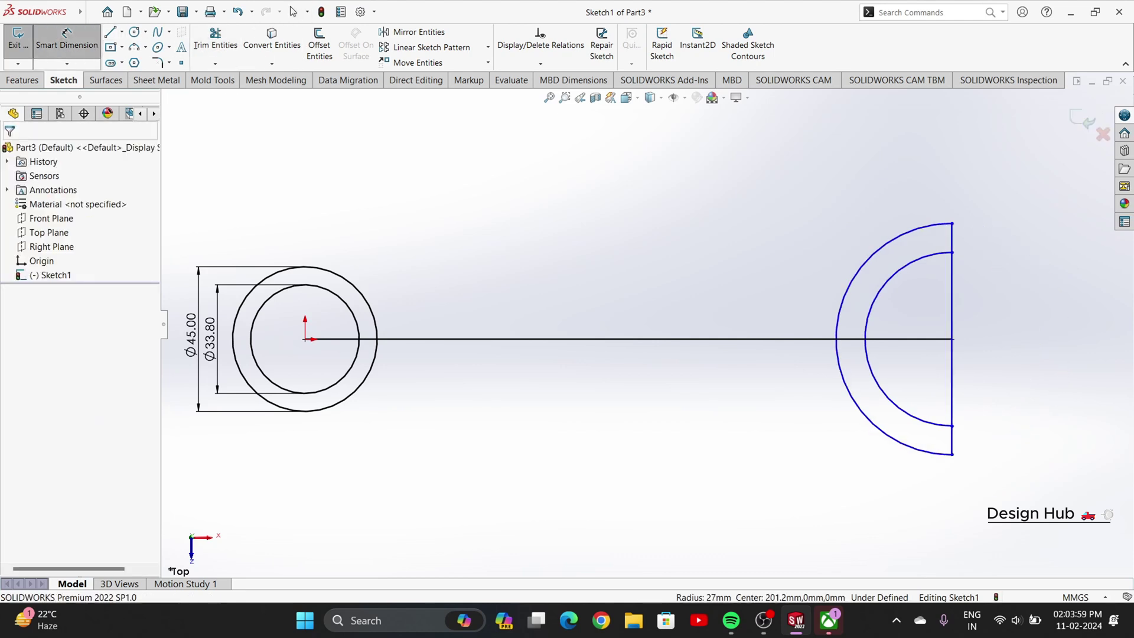
left_click(874, 377)
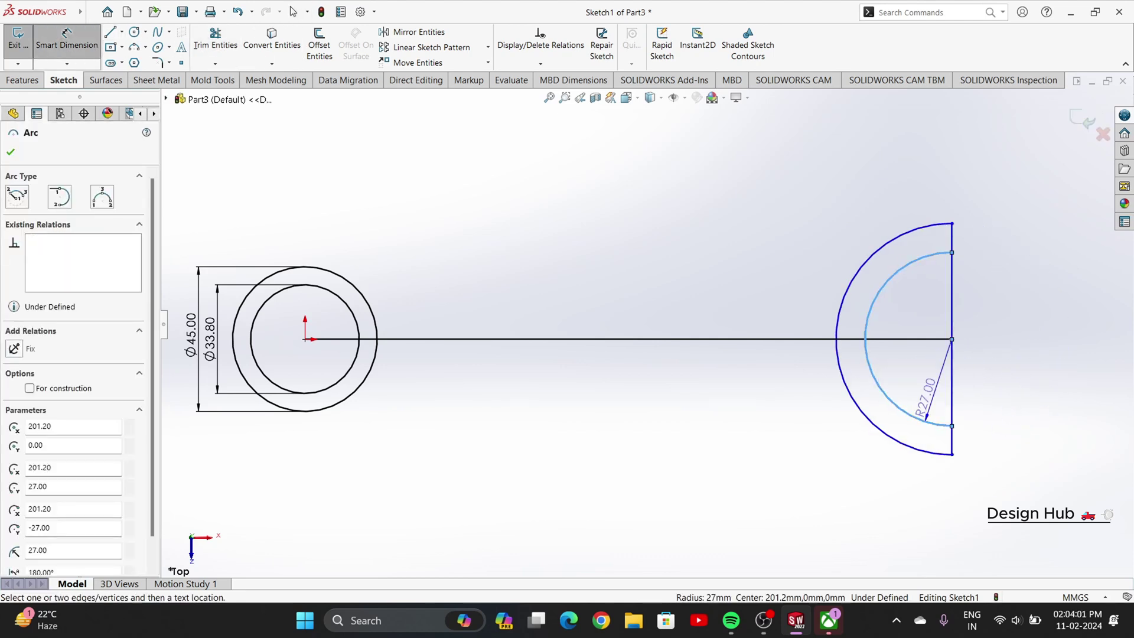
left_click(914, 376)
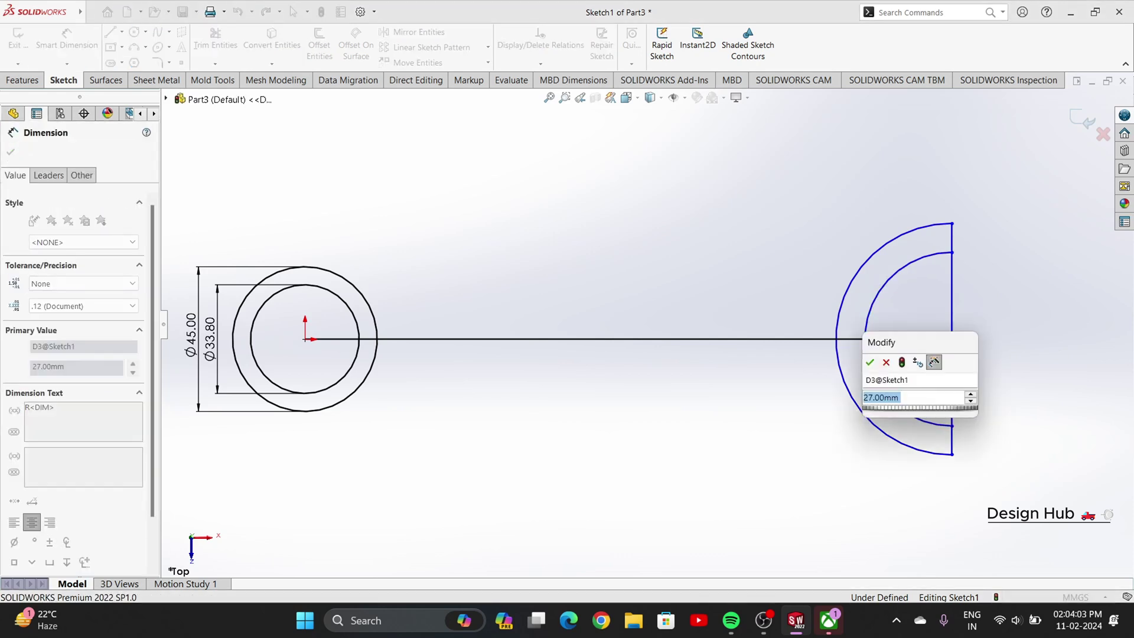
left_click(869, 362)
left_click(845, 295)
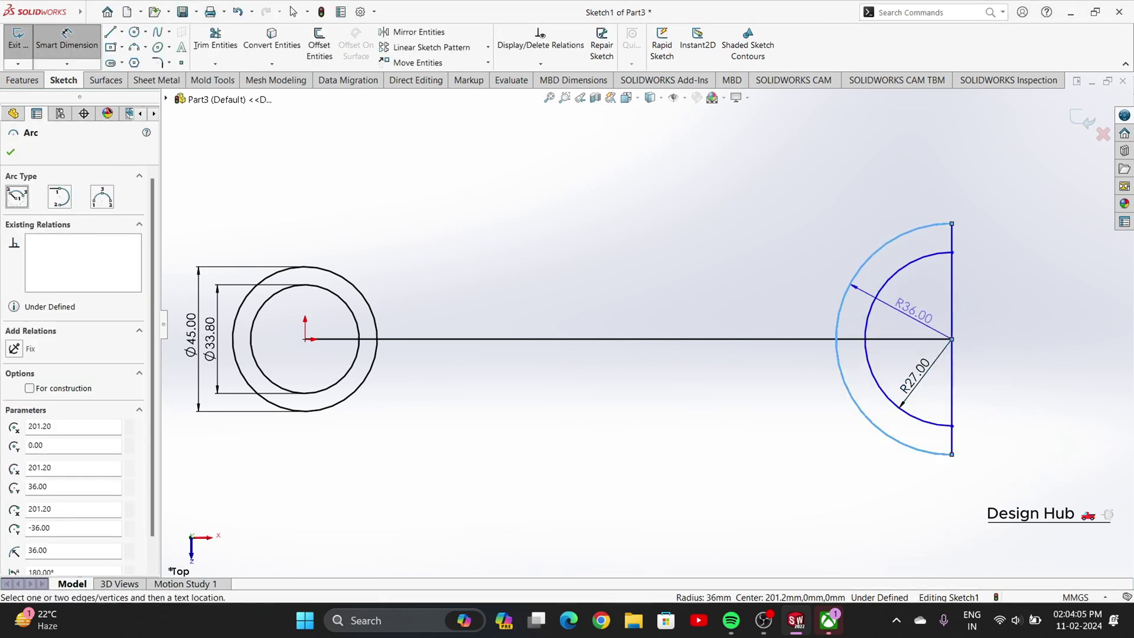
left_click(849, 293)
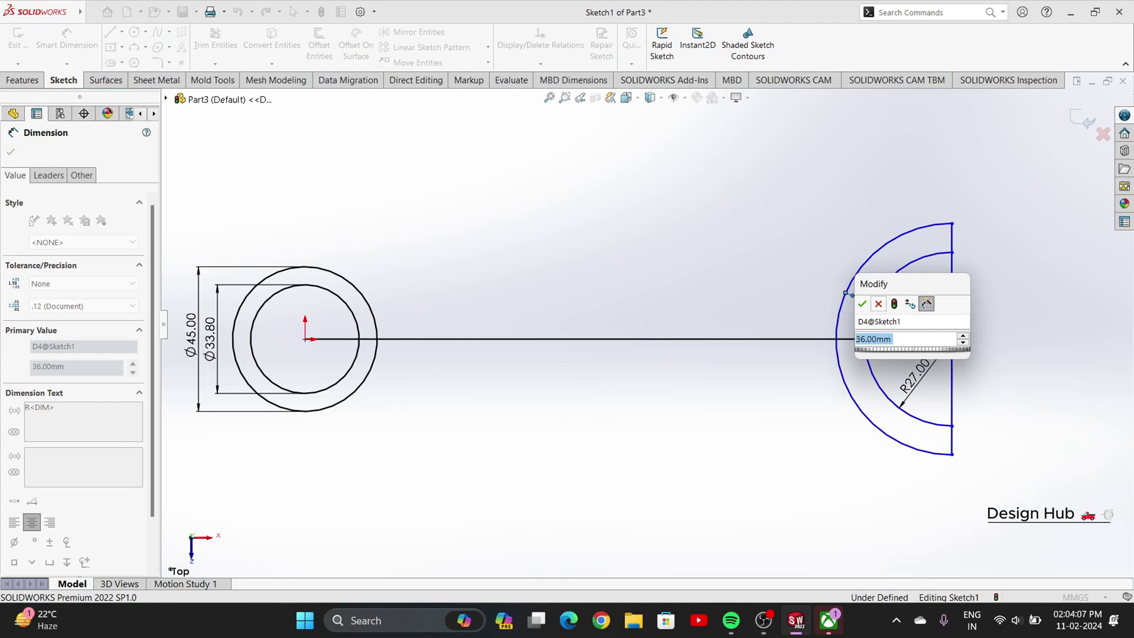
left_click(862, 303)
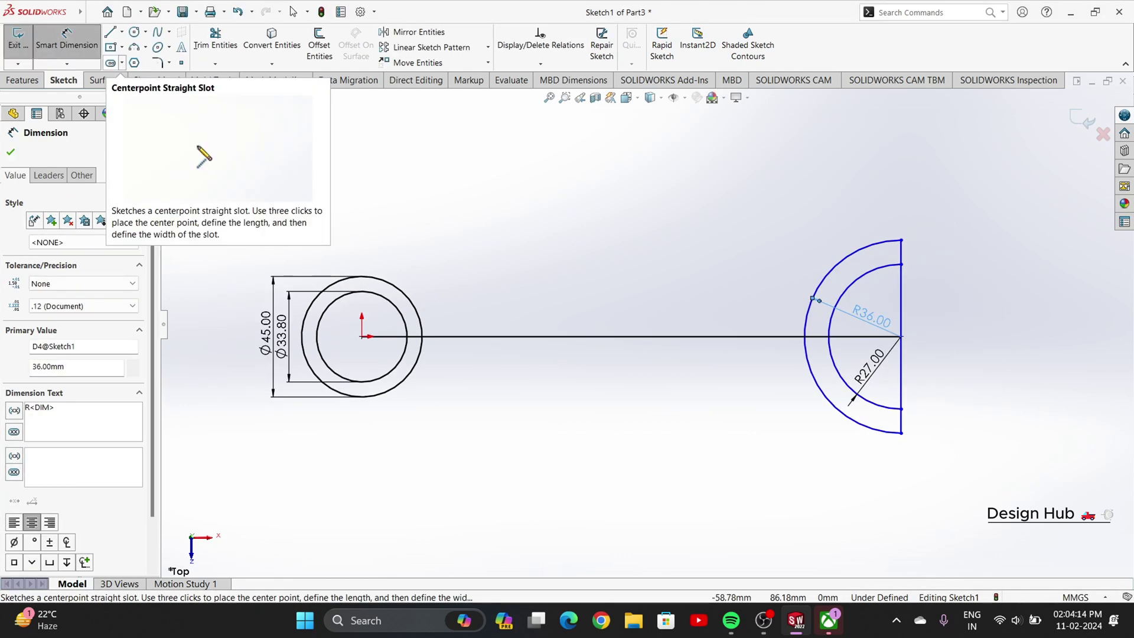
Step: Sketch a centerpoint straight slot at the horizontal line's midpoint, with 45 mm from centre to arc centre and a 16 mm width
left_click(110, 63)
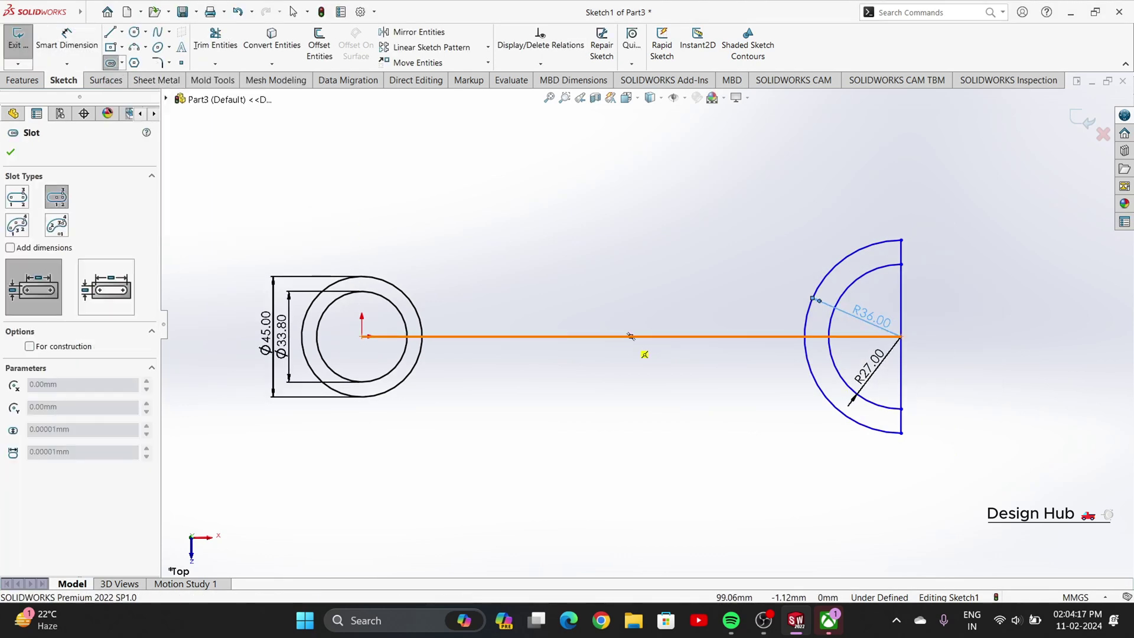
left_click(630, 336)
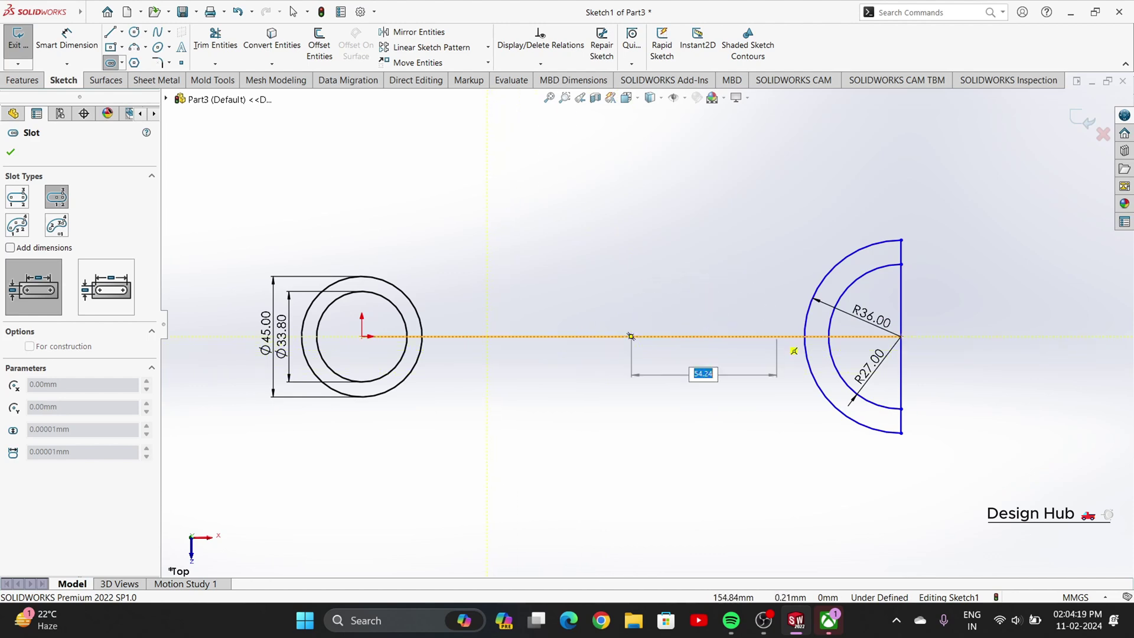
type("4")
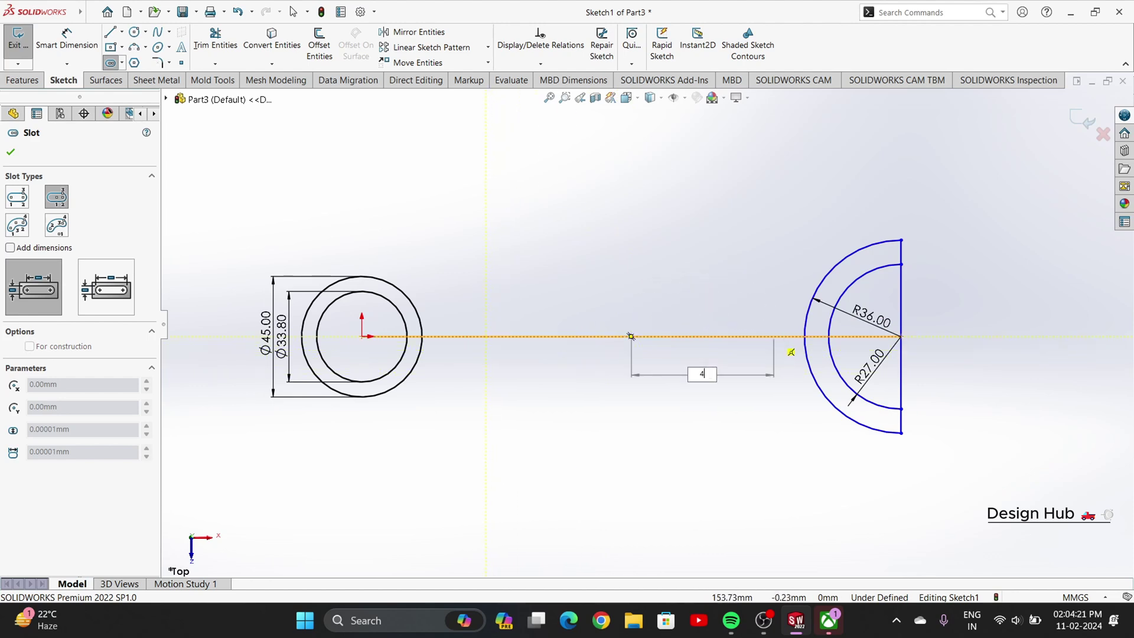
type("5")
key("Return")
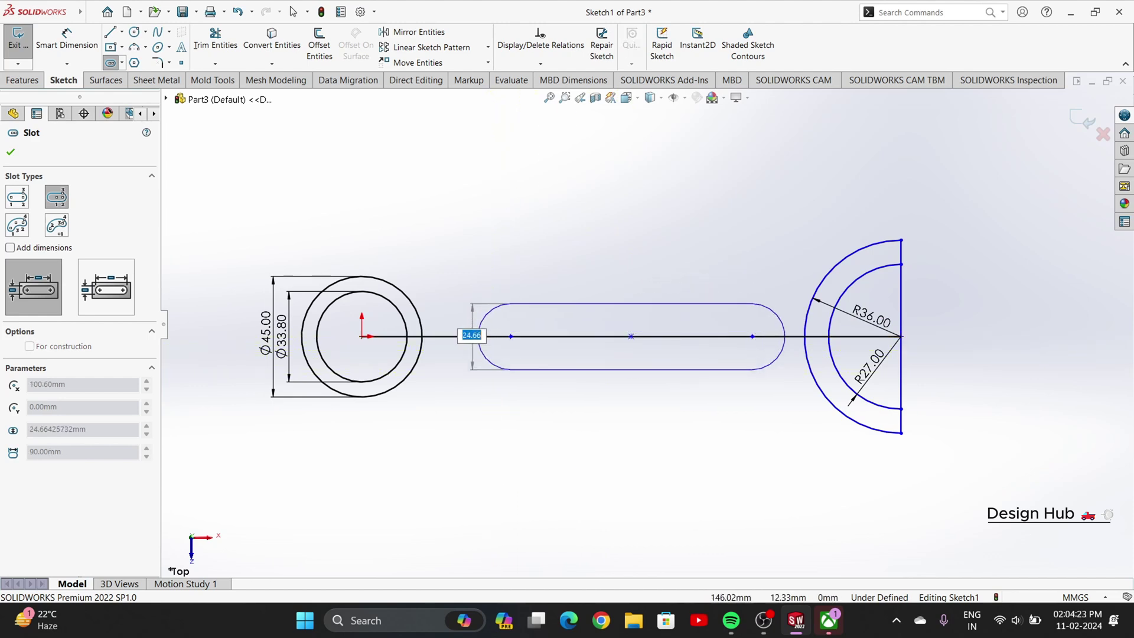
type("16")
key("Return")
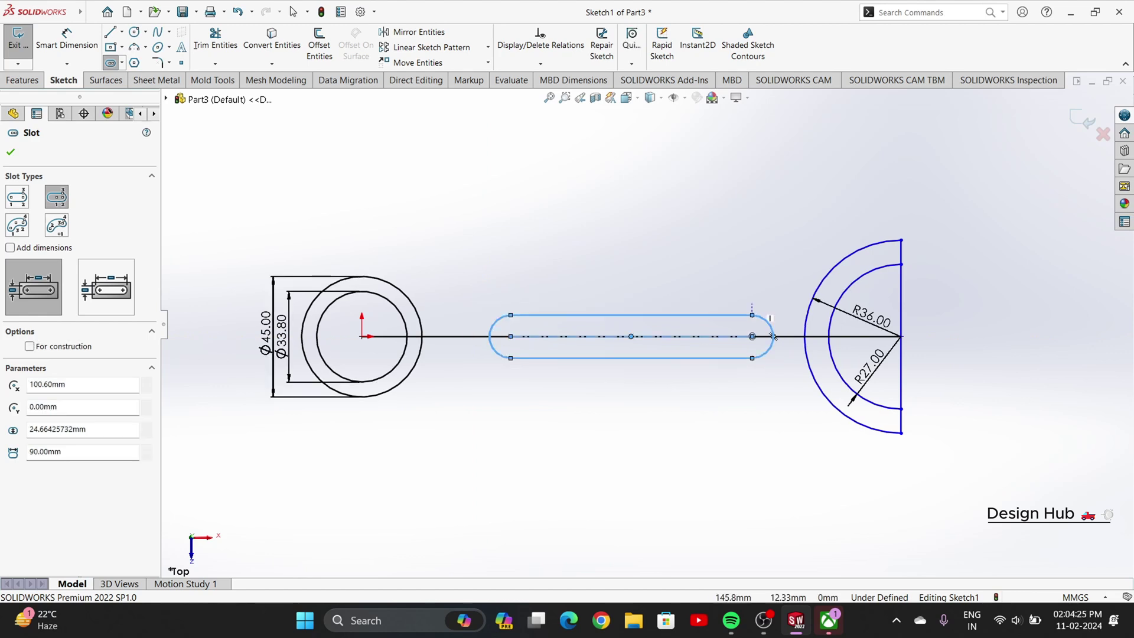
Step: Draw a single line below the slot, sloping slightly downward from near the origin circles towards the semicircular arcs
left_click(111, 32)
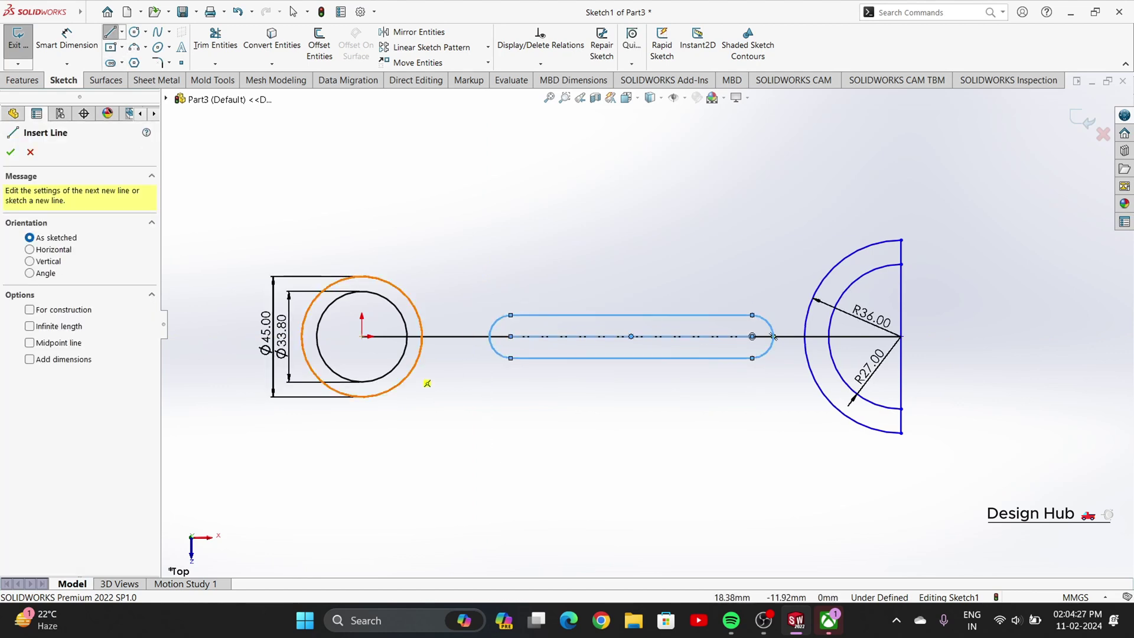
left_click(459, 374)
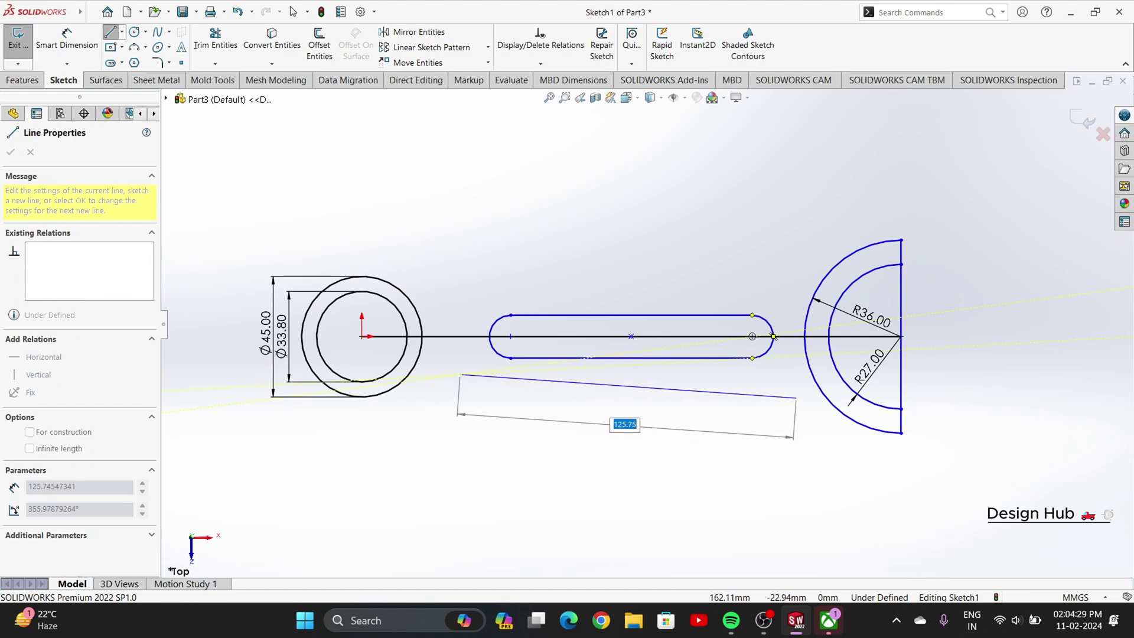
left_click(785, 395)
right_click(773, 348)
left_click(824, 398)
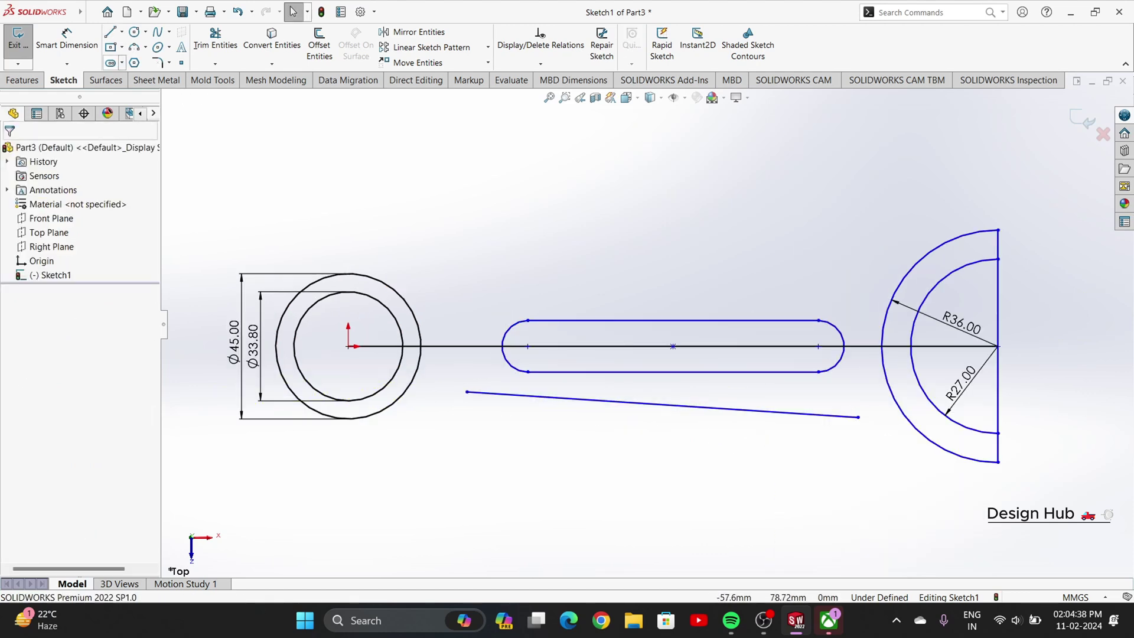
Step: Dimension the sloping line's endpoint nearest the ring at 10 mm from the horizontal line
left_click(67, 45)
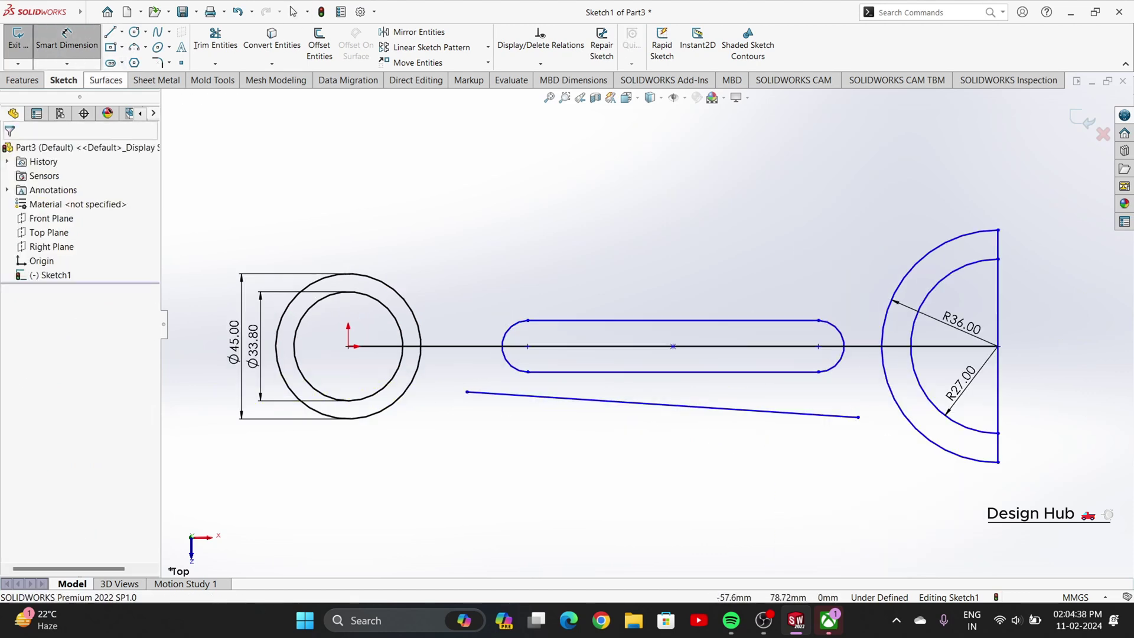
left_click(466, 392)
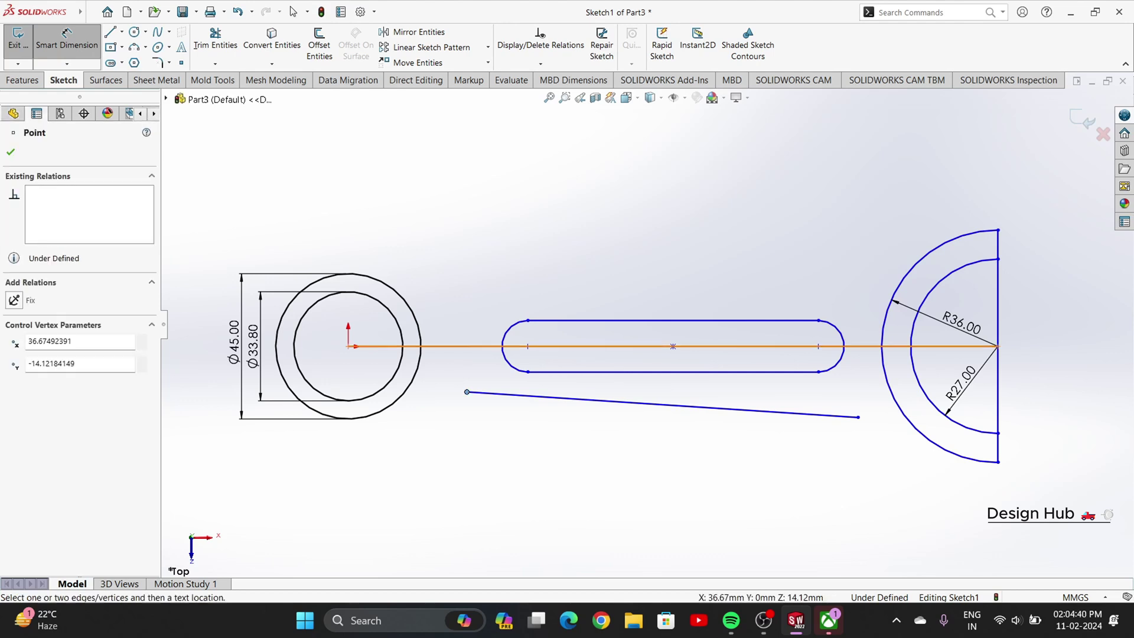
left_click(673, 346)
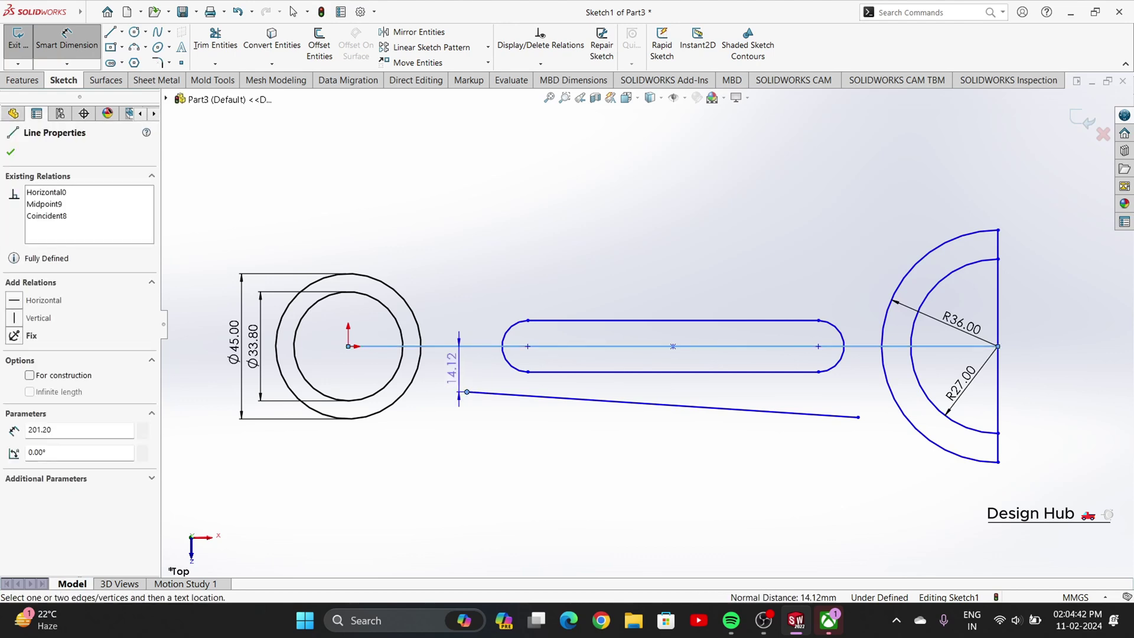
left_click(448, 366)
type("10")
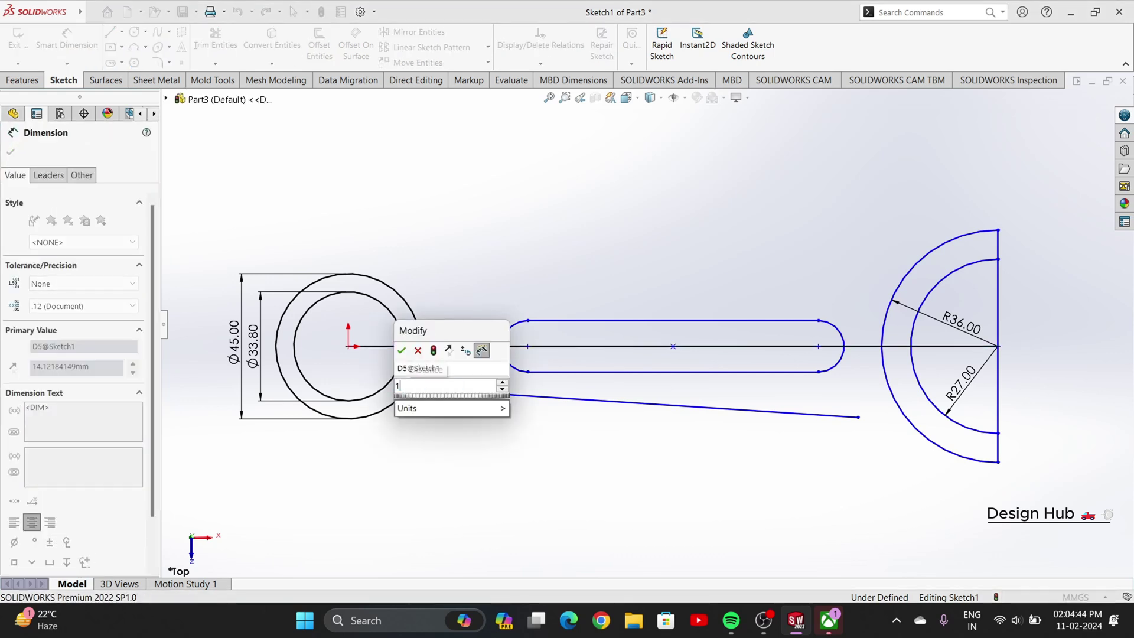
key("Return")
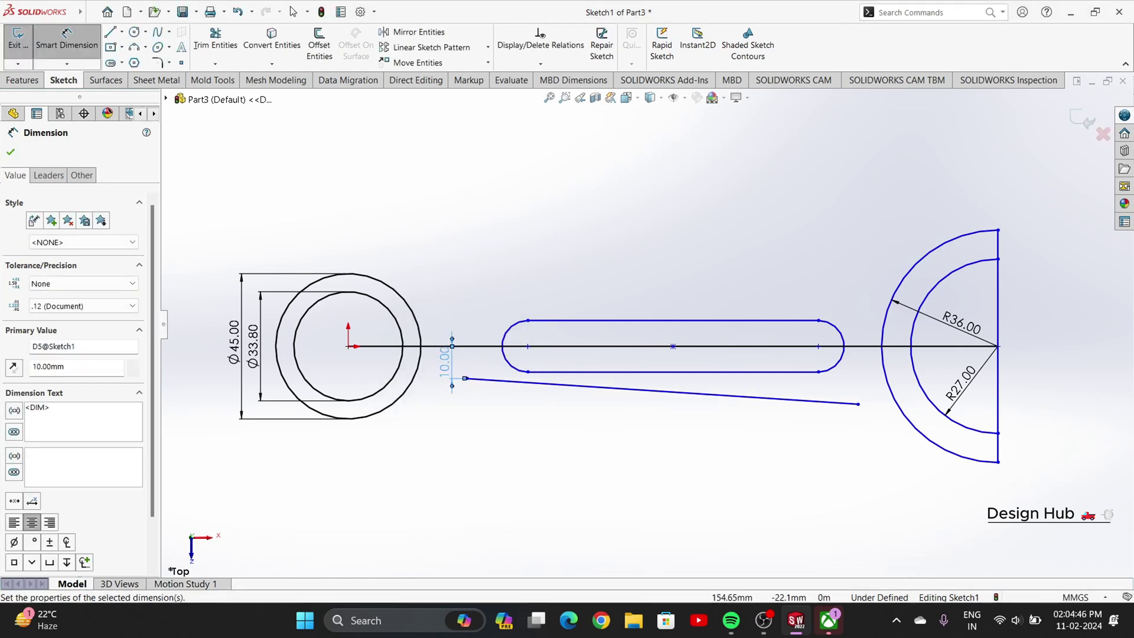
Step: Add an angle dimension of 3° between the sloping line and the horizontal line
left_click(662, 391)
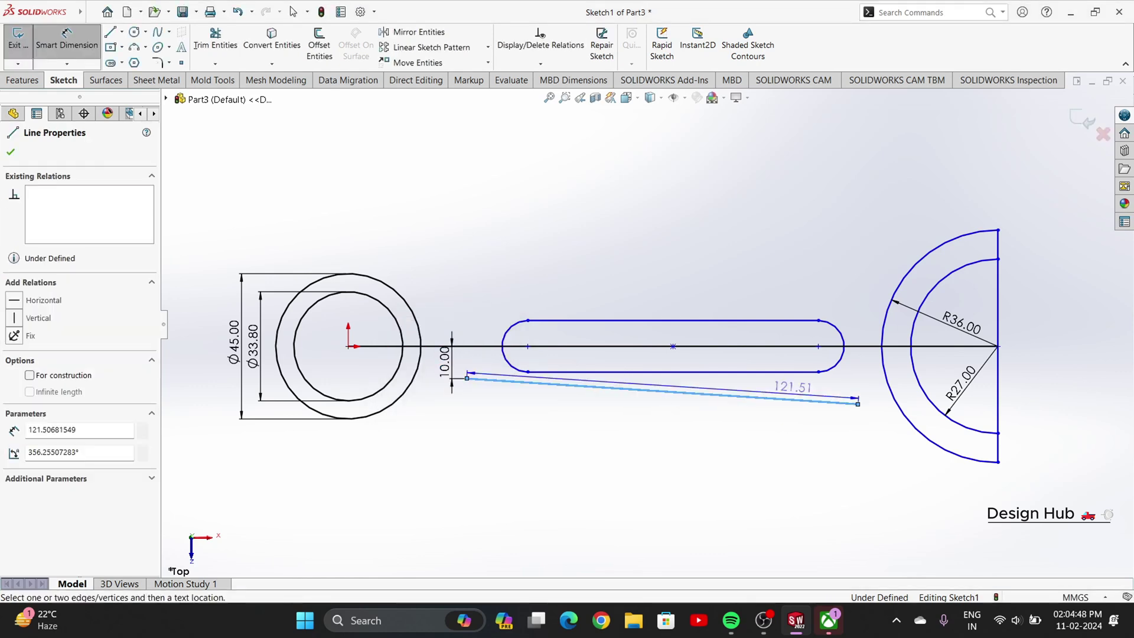
left_click(780, 346)
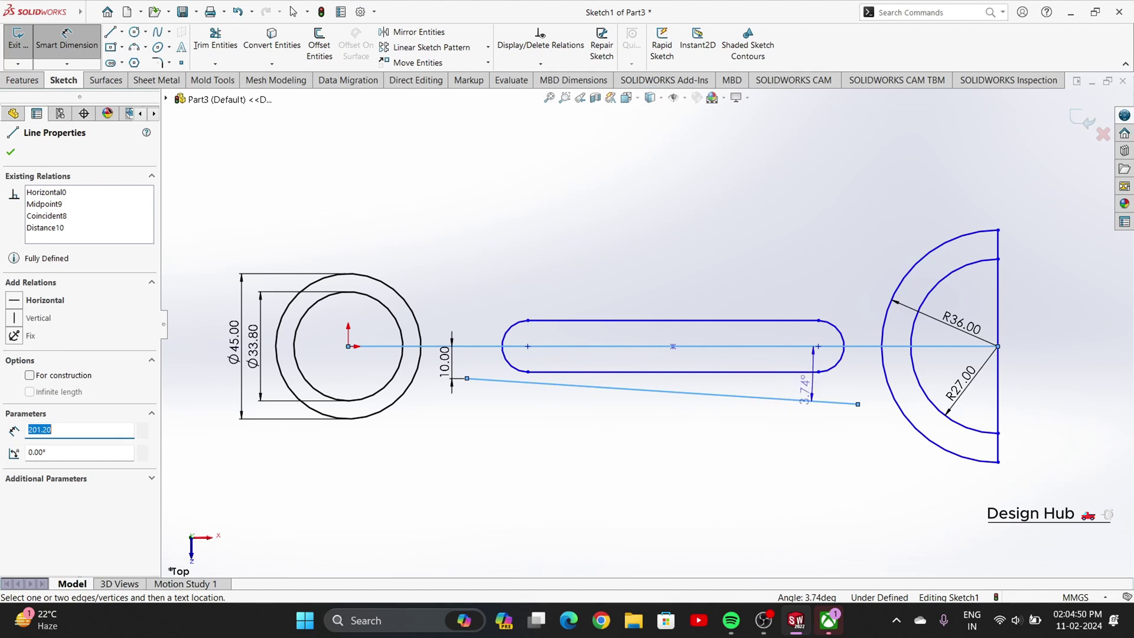
scroll(796, 386, "down", 4)
scroll(769, 381, "down", 4)
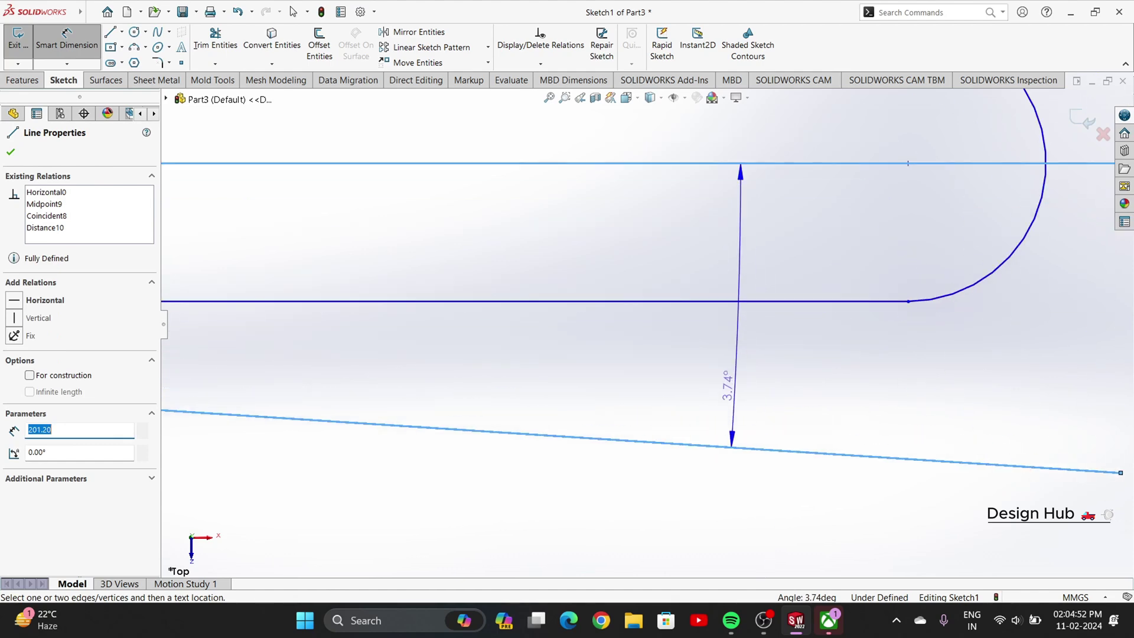
left_click(735, 369)
type("3")
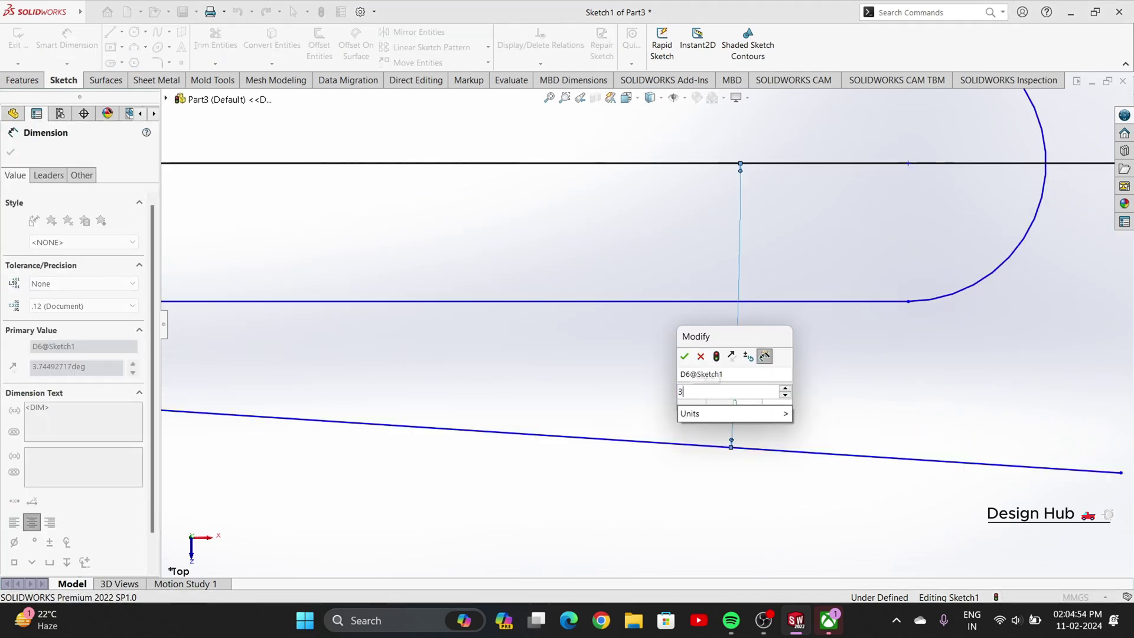
key("Return")
scroll(649, 323, "up", 4)
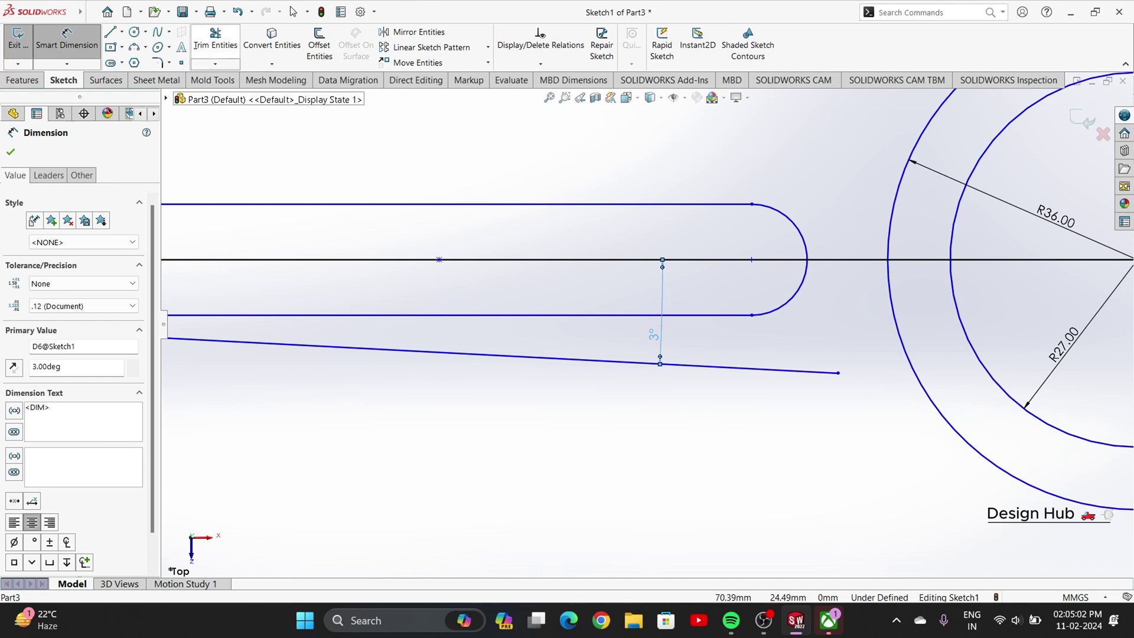
Step: Extend both ends of the sloping line to meet the ring's outer circle and the outer semicircular arc
left_click(215, 64)
left_click(235, 78)
scroll(486, 263, "up", 3)
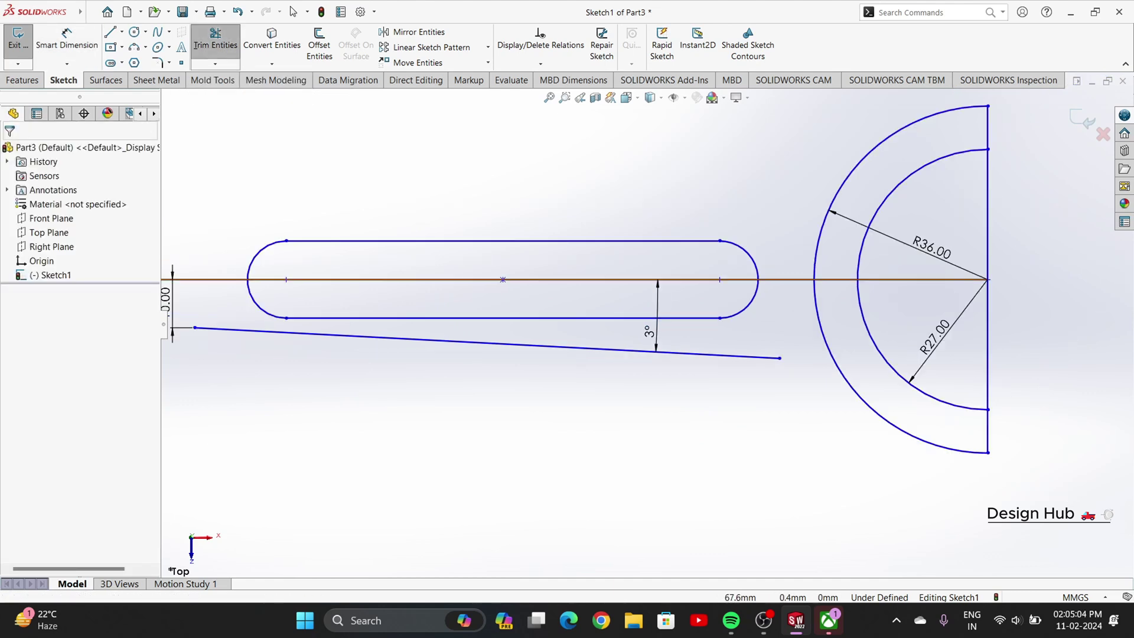
left_click(289, 328)
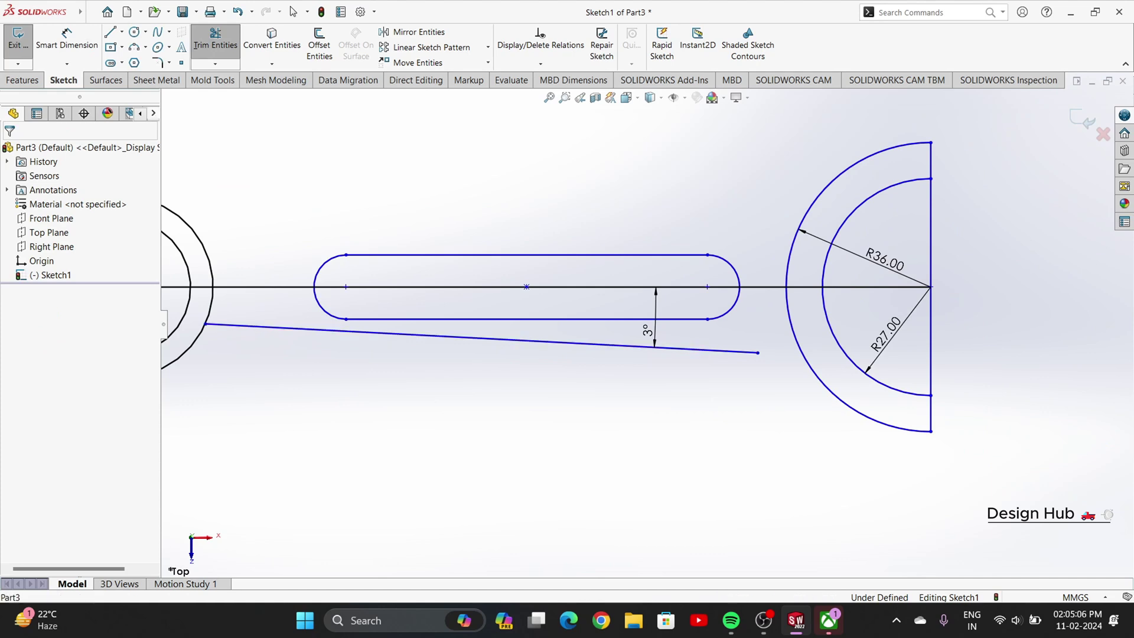
left_click(706, 350)
scroll(571, 267, "up", 3)
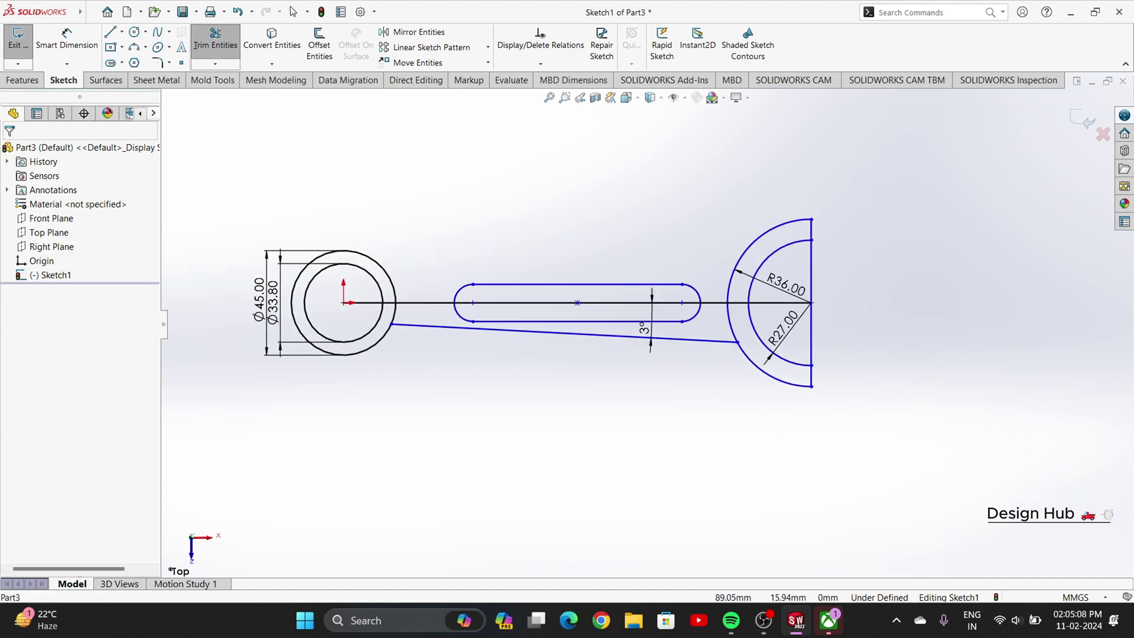
scroll(556, 268, "down", 1)
scroll(558, 266, "up", 2)
scroll(559, 265, "down", 2)
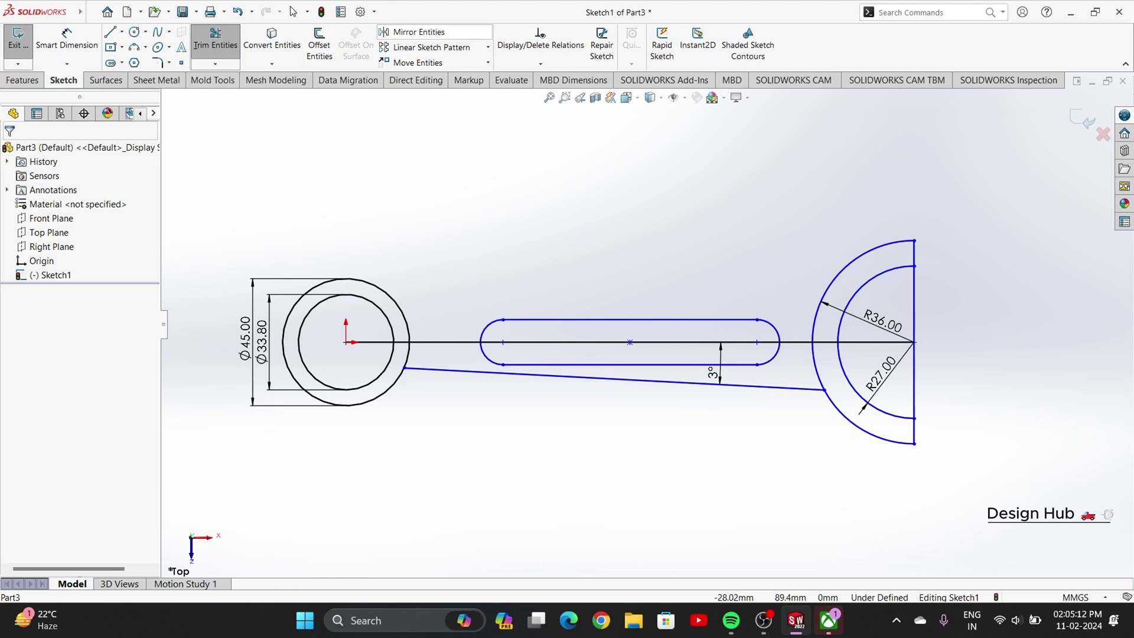
Step: Mirror the sloping line about the horizontal line to form the handle's other edge
left_click(413, 32)
left_click(457, 371)
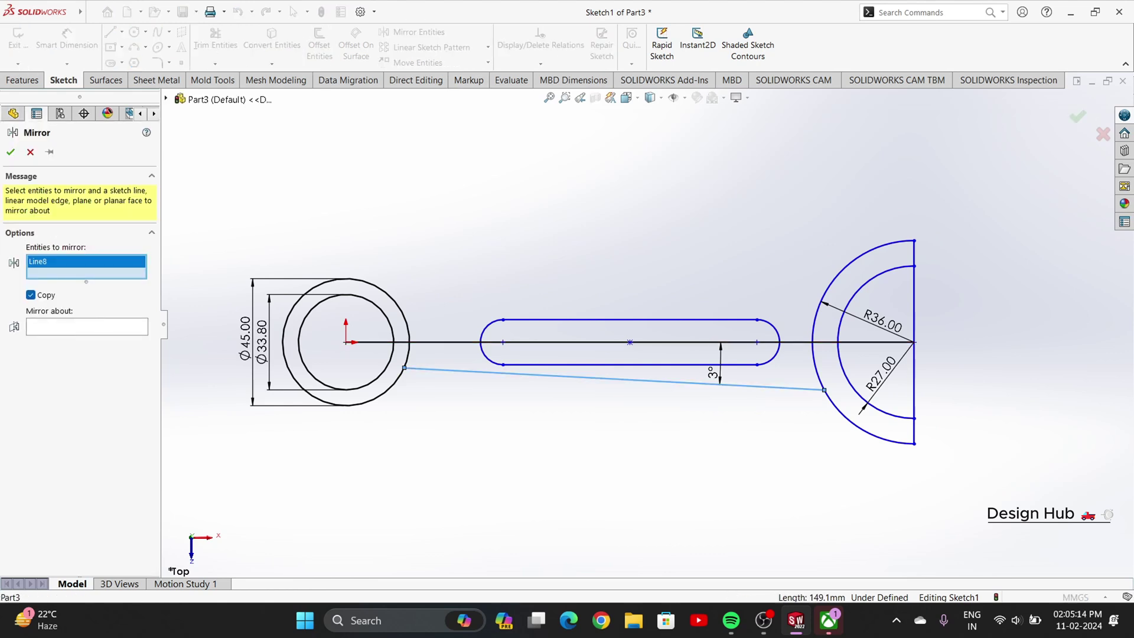
left_click(87, 327)
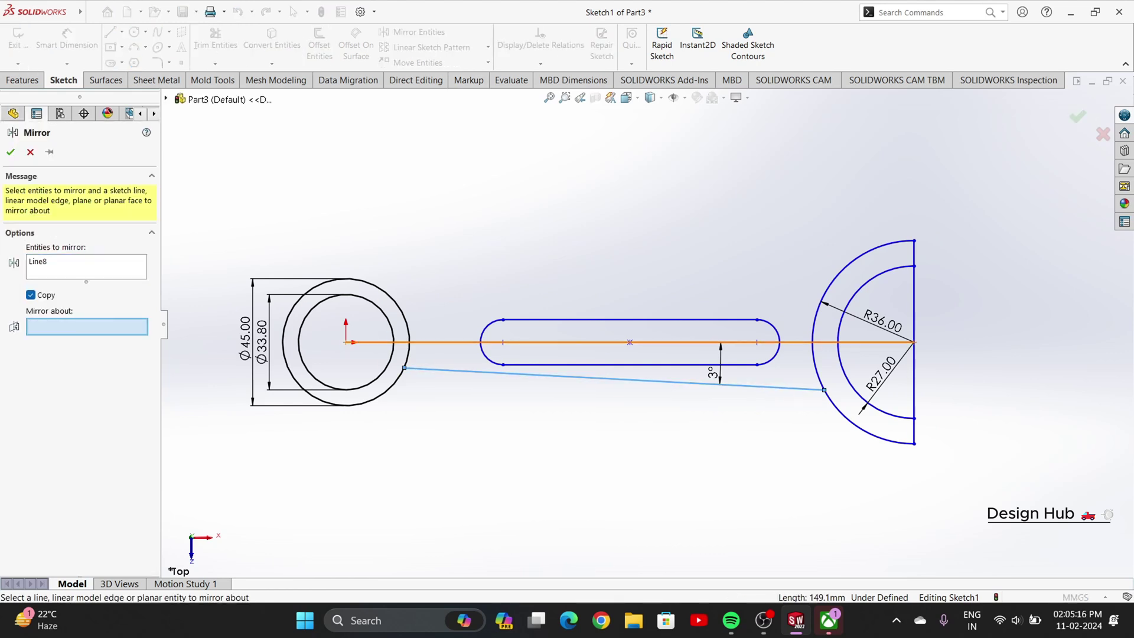
left_click(444, 342)
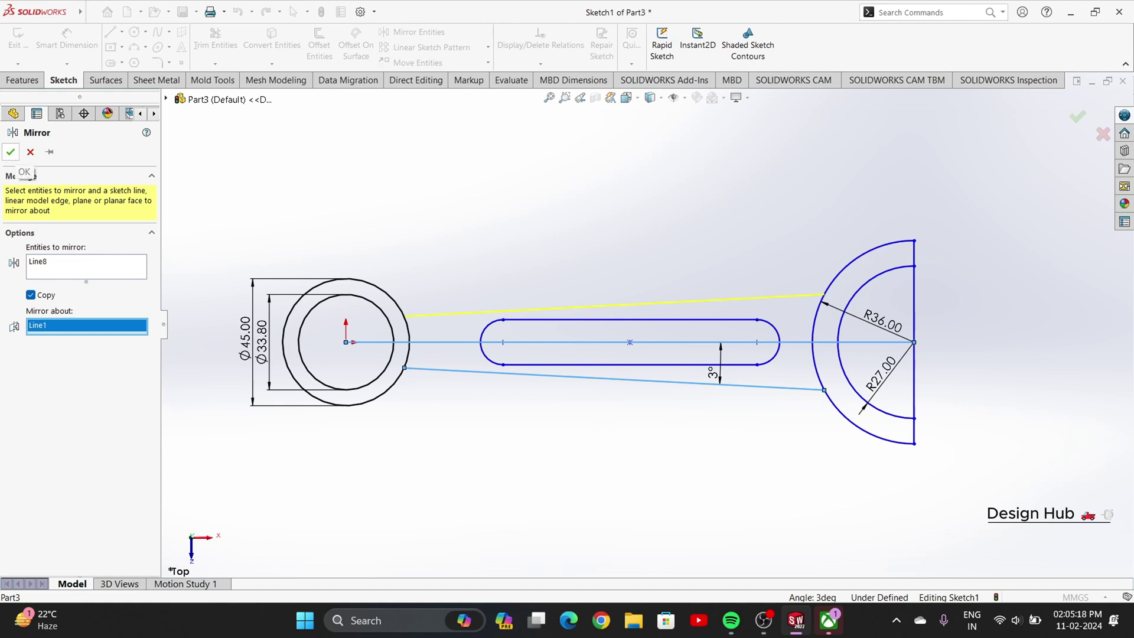
left_click(11, 152)
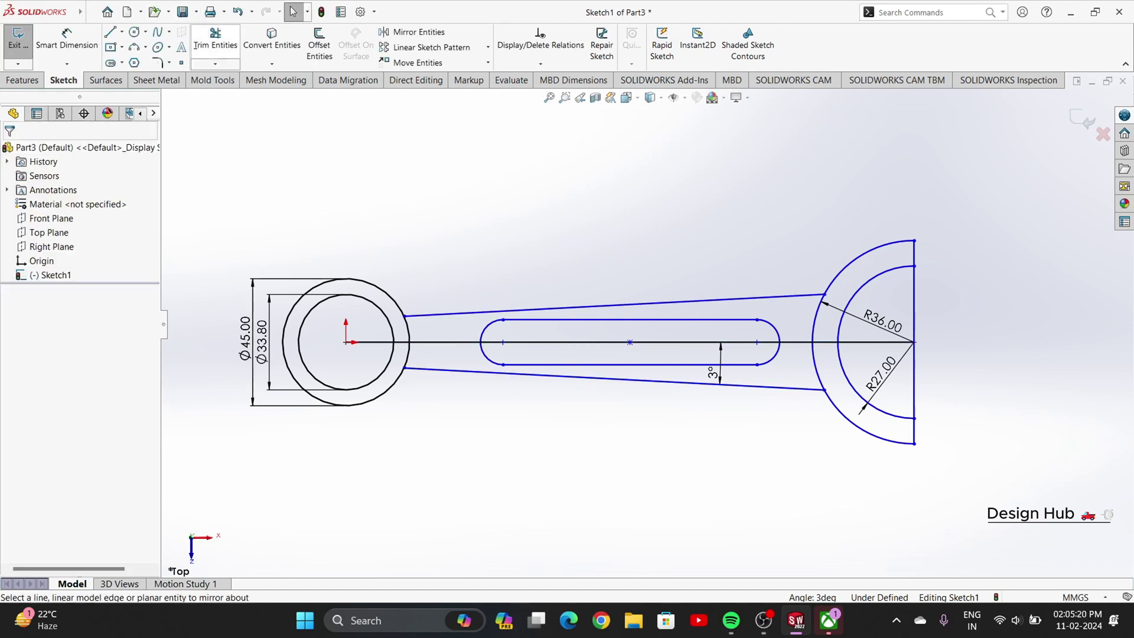
Step: Trim the ring's outer circle between the two handle edges and fillet both resulting corners with a 22.5 mm radius
left_click(215, 39)
mouse_move(427, 326)
left_mouse_down()
mouse_move(402, 328)
mouse_move(409, 352)
left_mouse_up()
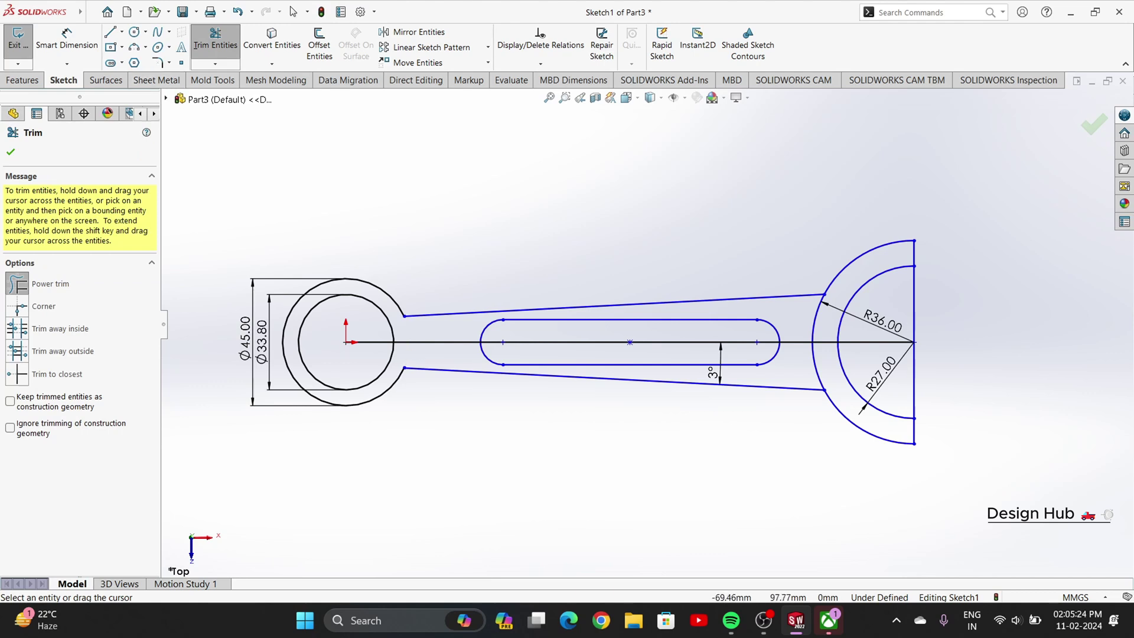
left_click(157, 63)
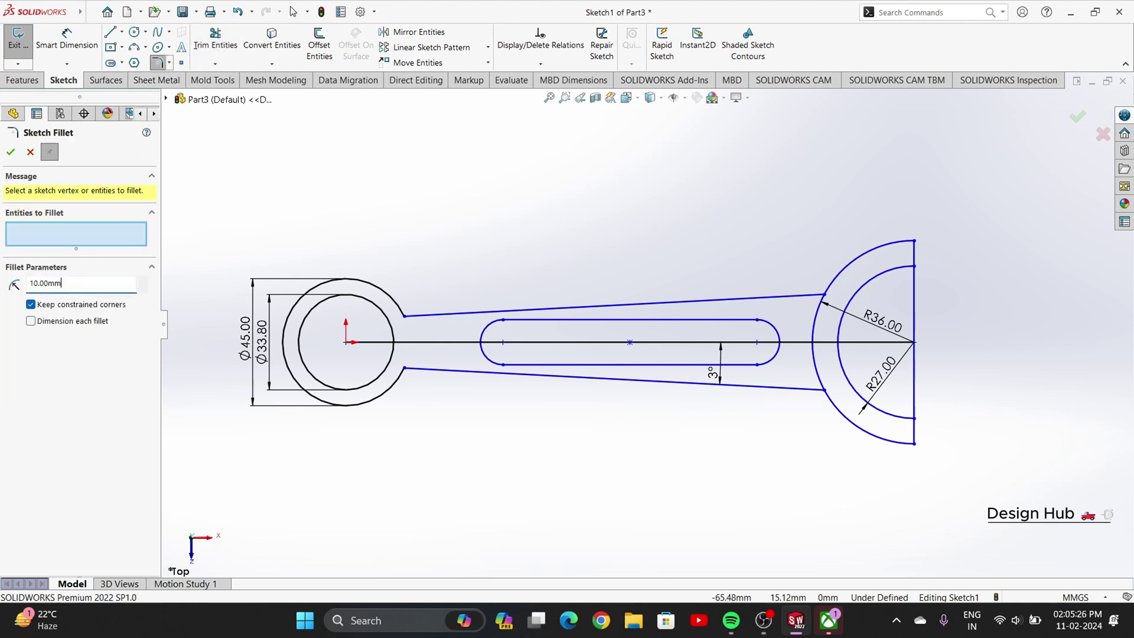
type("22")
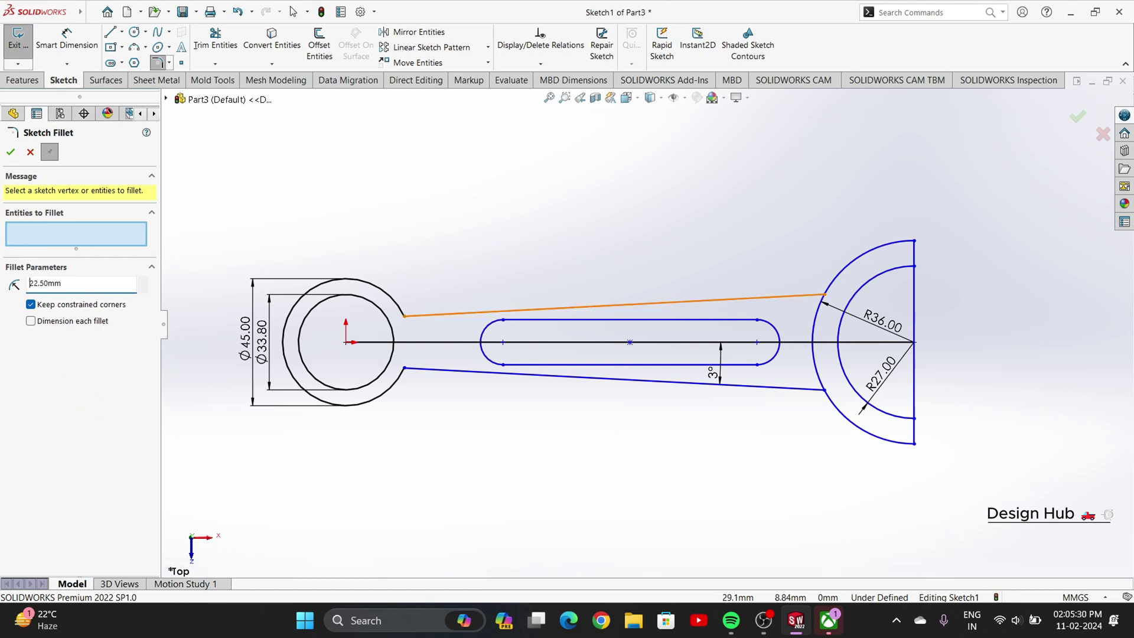
left_click(406, 316)
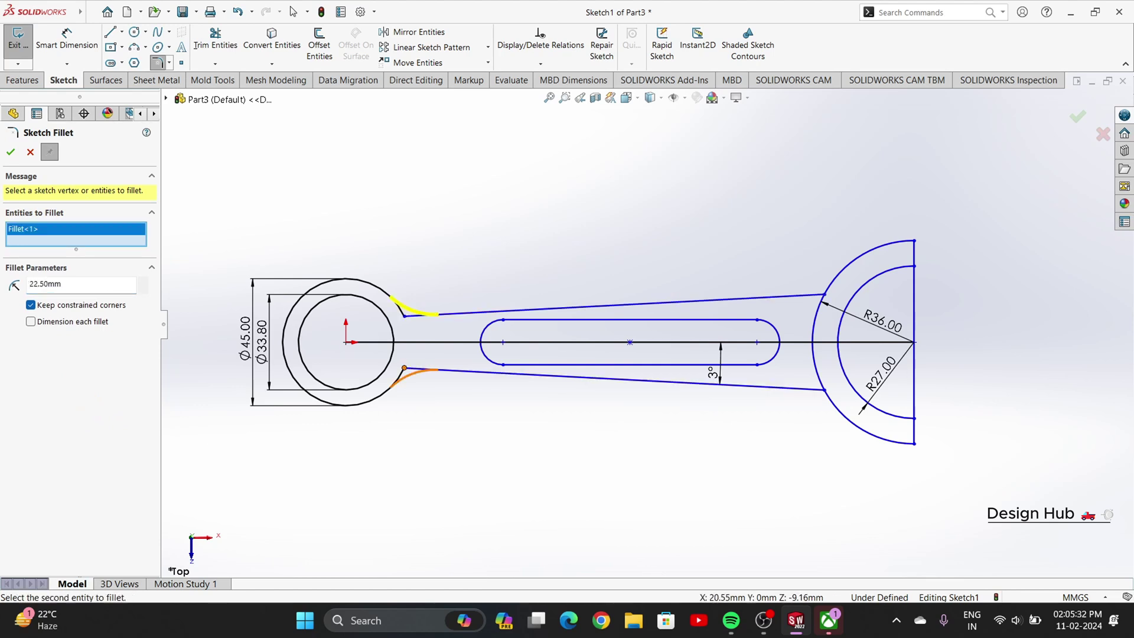
left_click(404, 368)
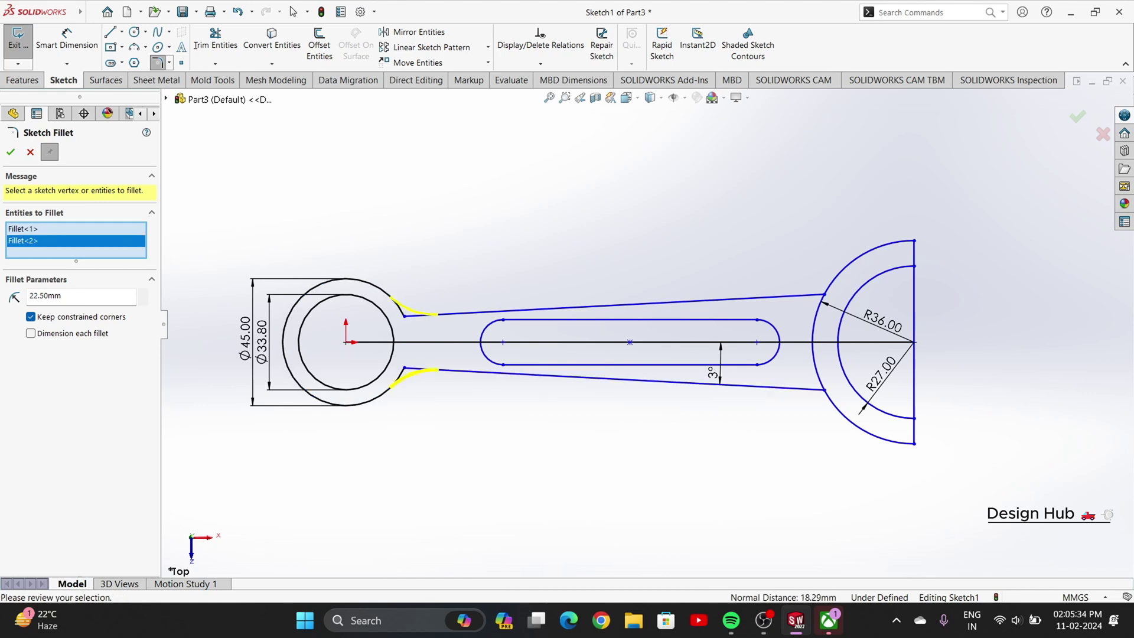
left_click(11, 152)
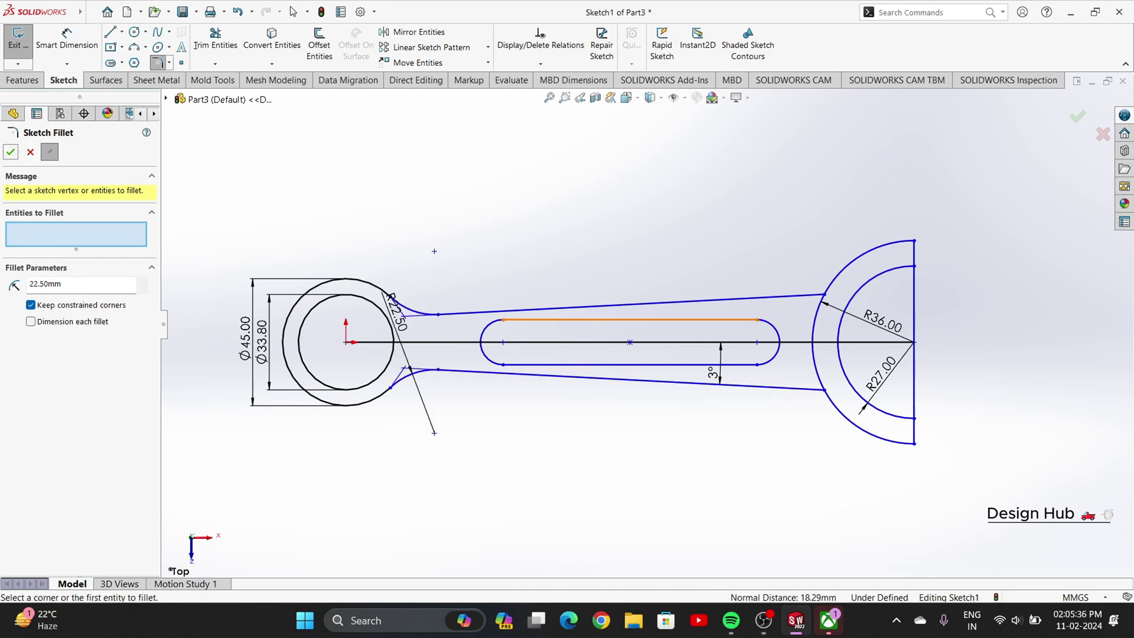
Step: Redraw the ring's full outer circle, centred on the origin with a 22.5 mm radius
scroll(494, 316, "down", 2)
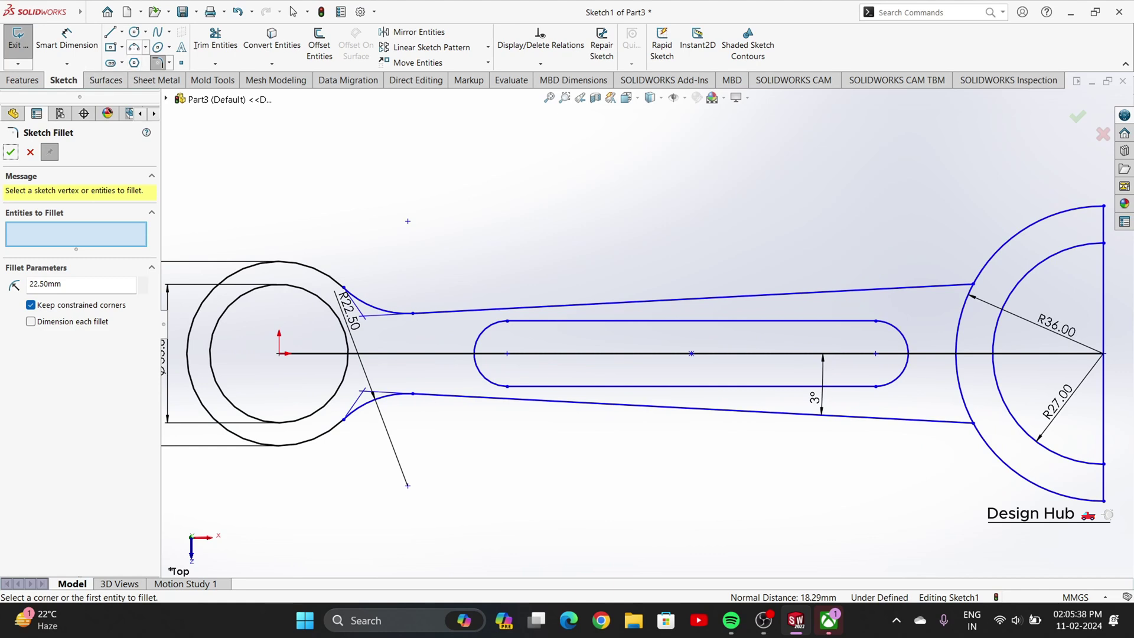
left_click(135, 31)
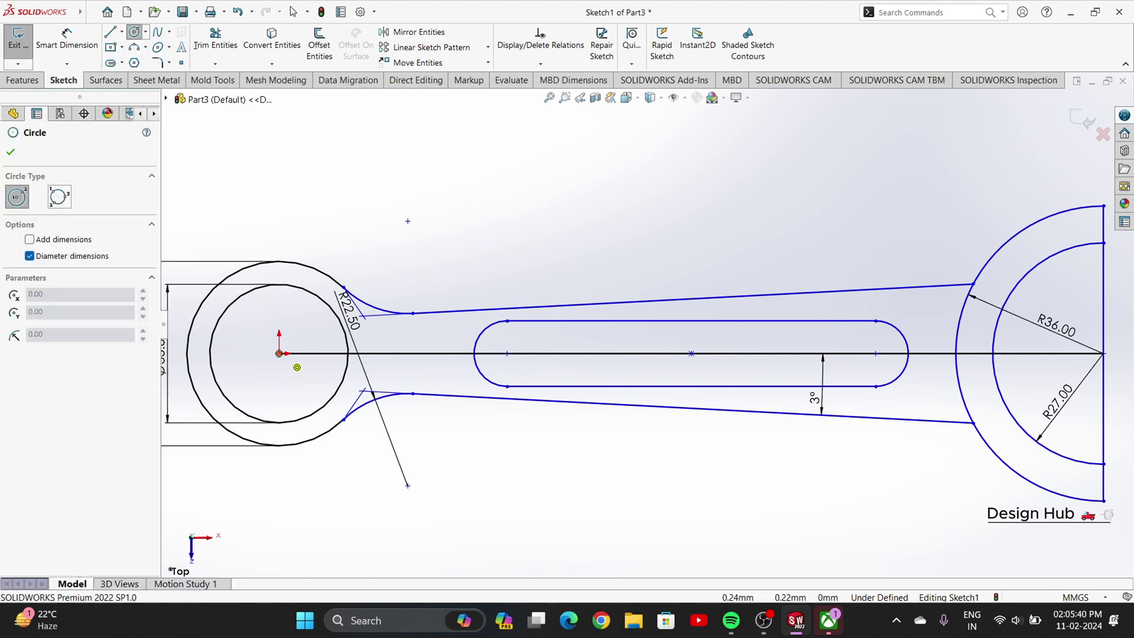
left_click(279, 353)
left_click(284, 262)
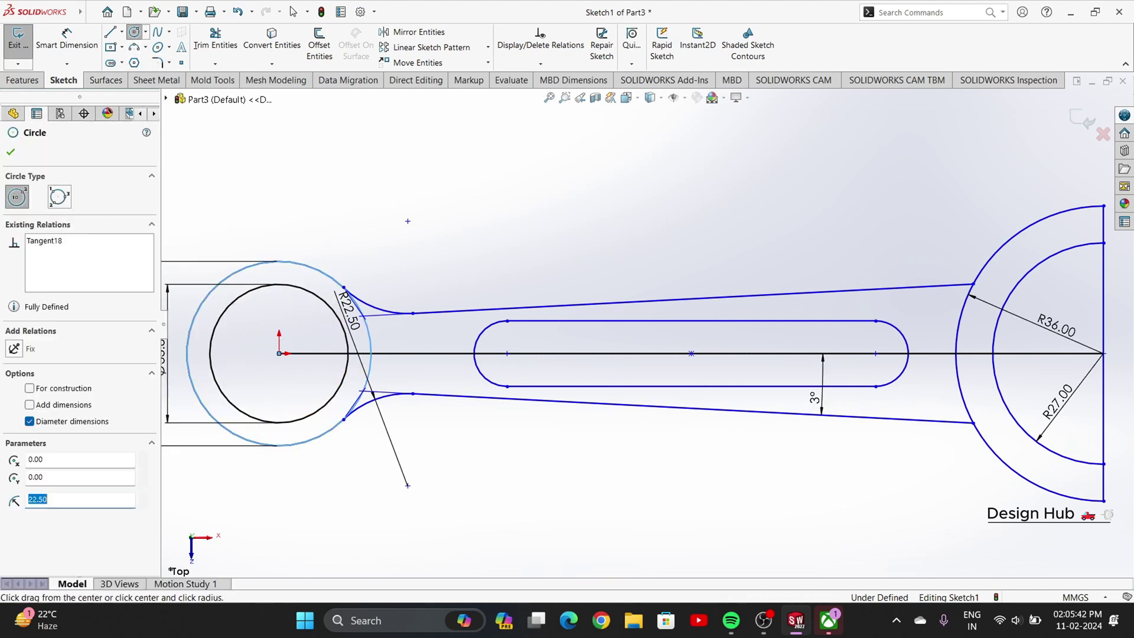
right_click(363, 220)
left_click(390, 233)
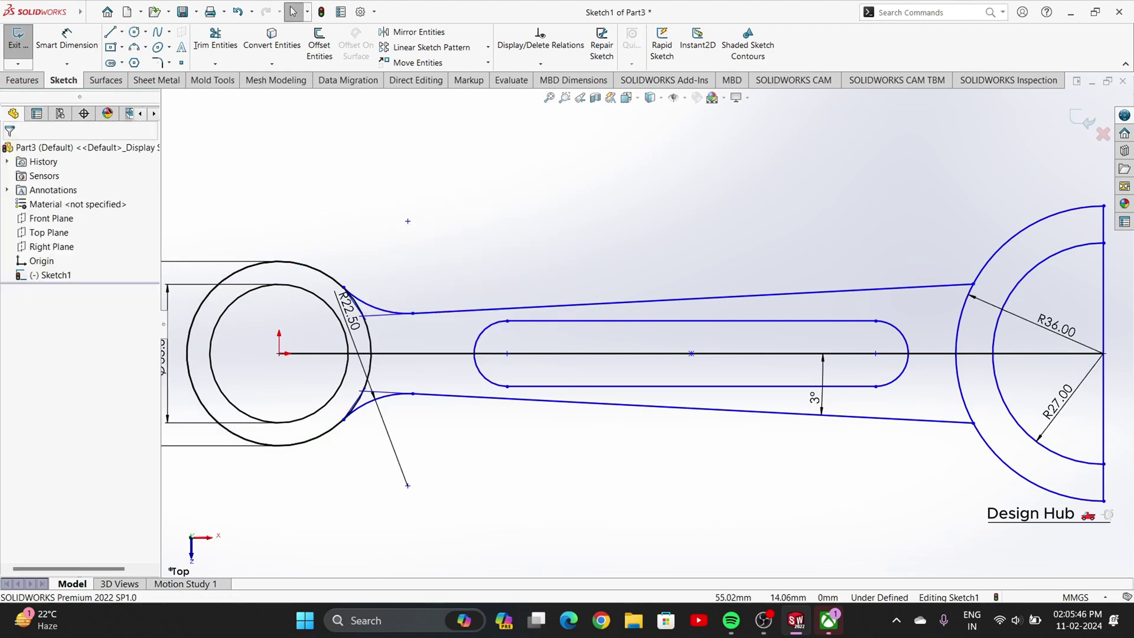
Step: Dimension the distance between the two ring-side fillets' endpoints on the handle edges at 20 mm
scroll(650, 317, "up", 3)
scroll(446, 338, "down", 7)
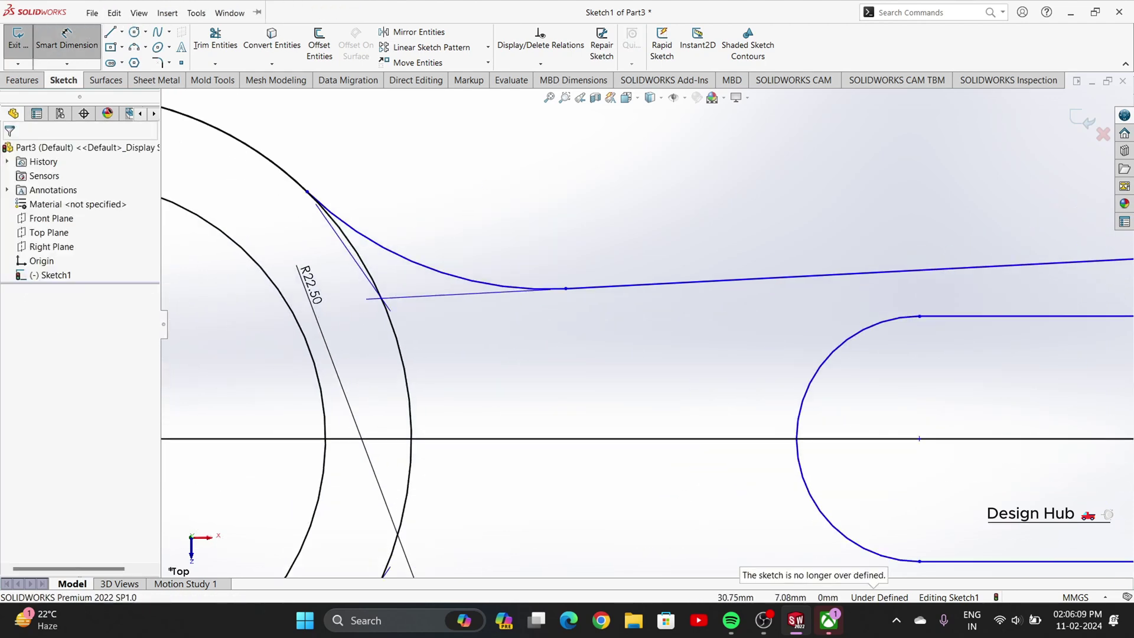
scroll(646, 325, "up", 2)
left_click(590, 299)
left_click(590, 508)
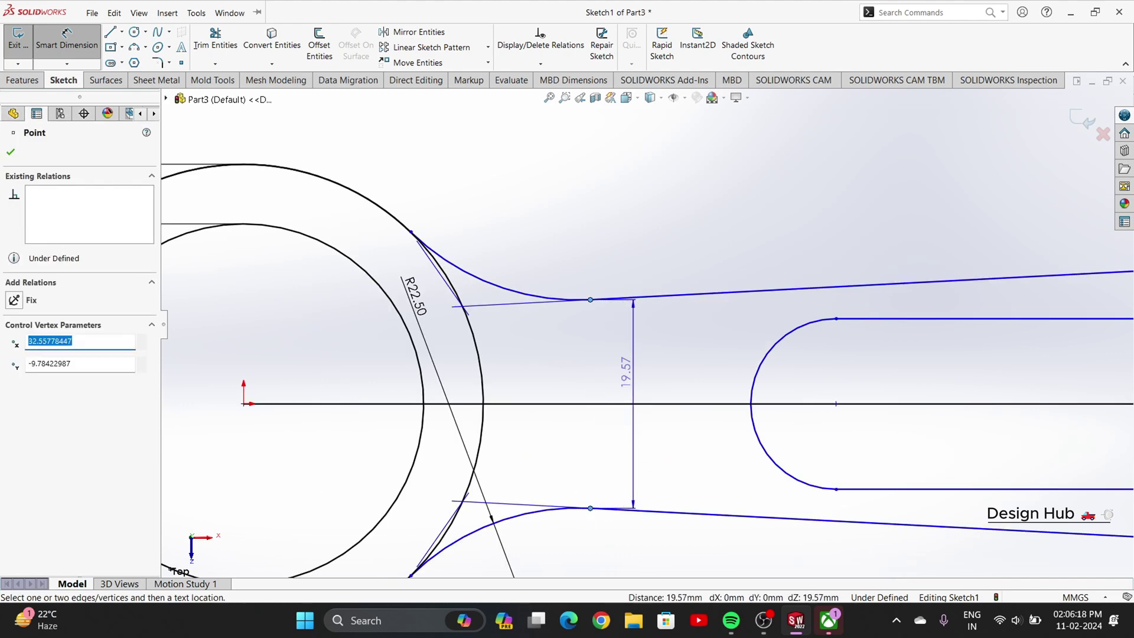
left_click(633, 374)
type("20")
key("Return")
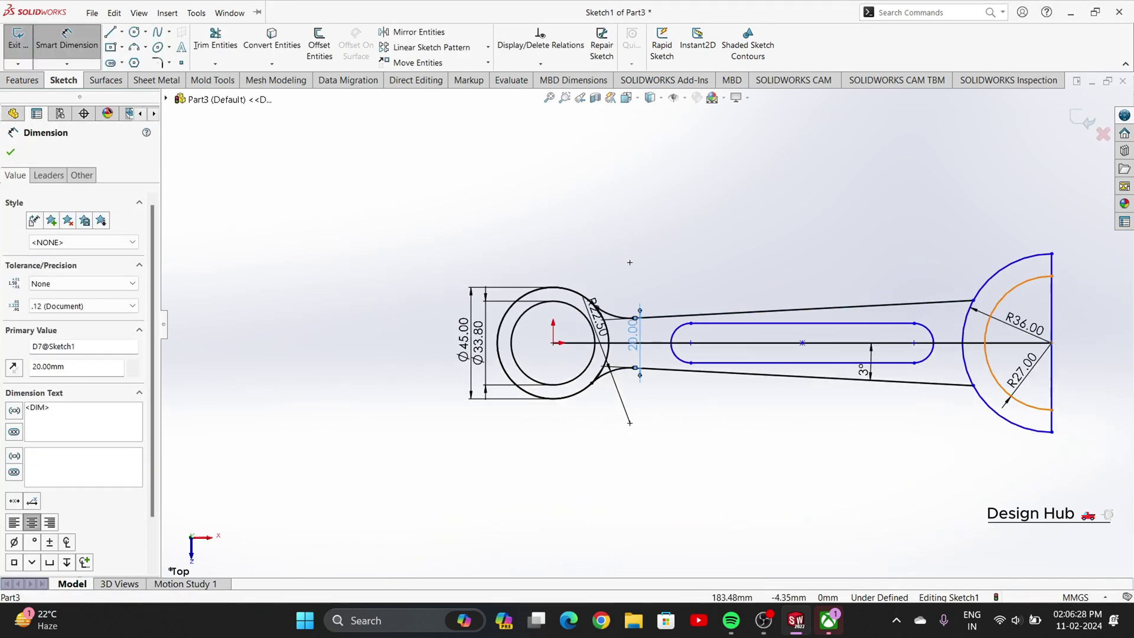
key("Escape")
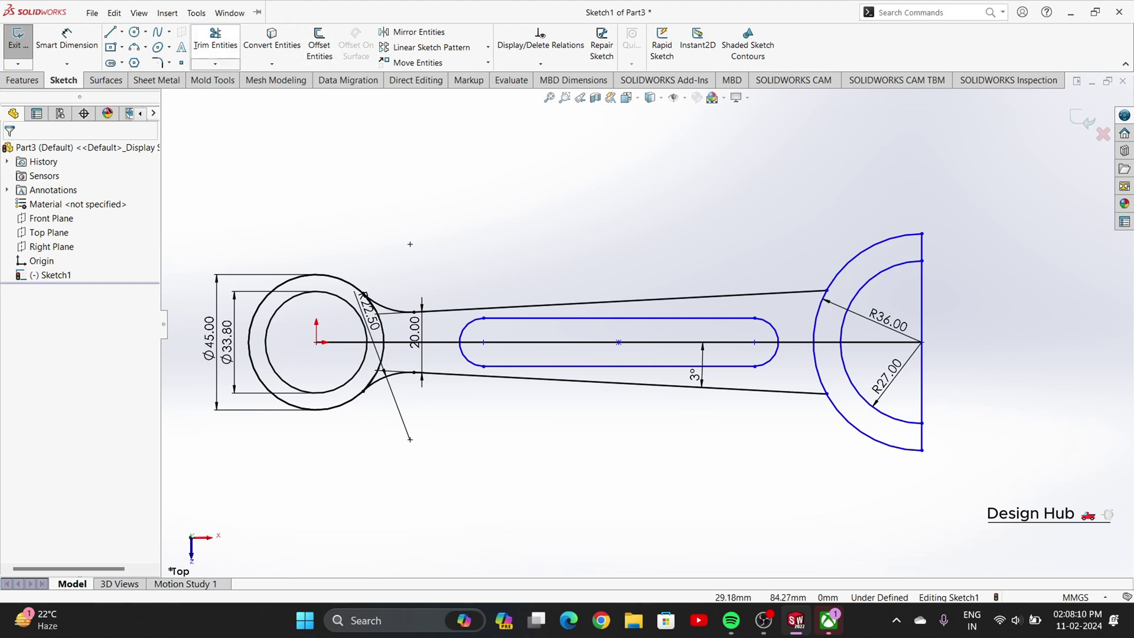
Step: Trim the lines inside the inner semicircular arc and the part of the outer arc between the handle edges
left_click(215, 38)
mouse_move(966, 306)
left_mouse_down()
mouse_move(915, 313)
mouse_move(929, 366)
left_mouse_up()
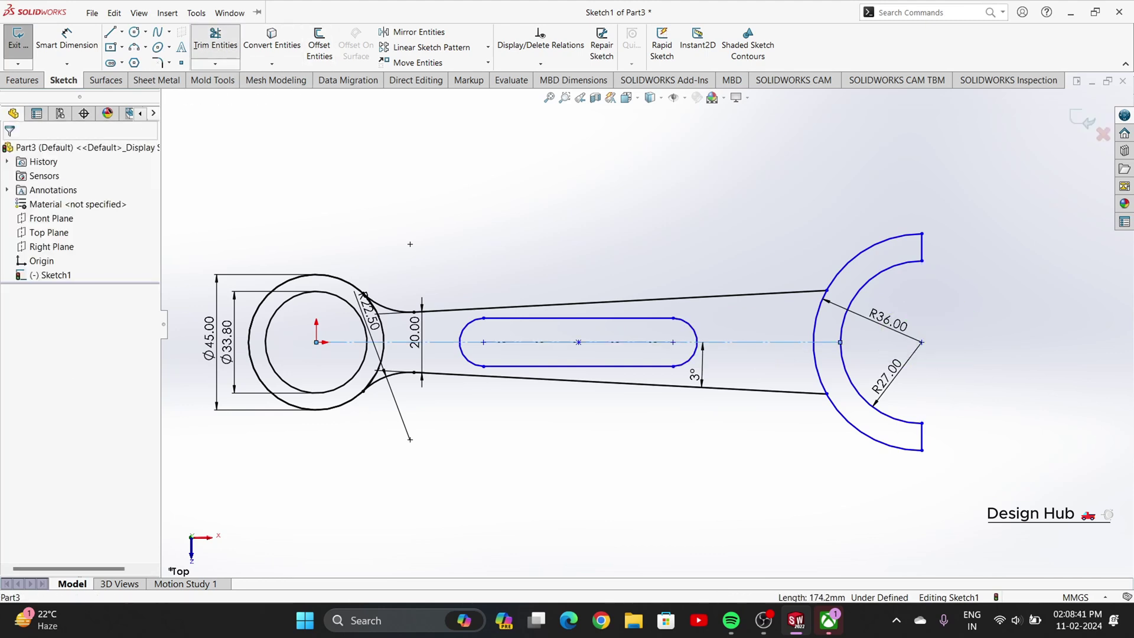
left_click(216, 38)
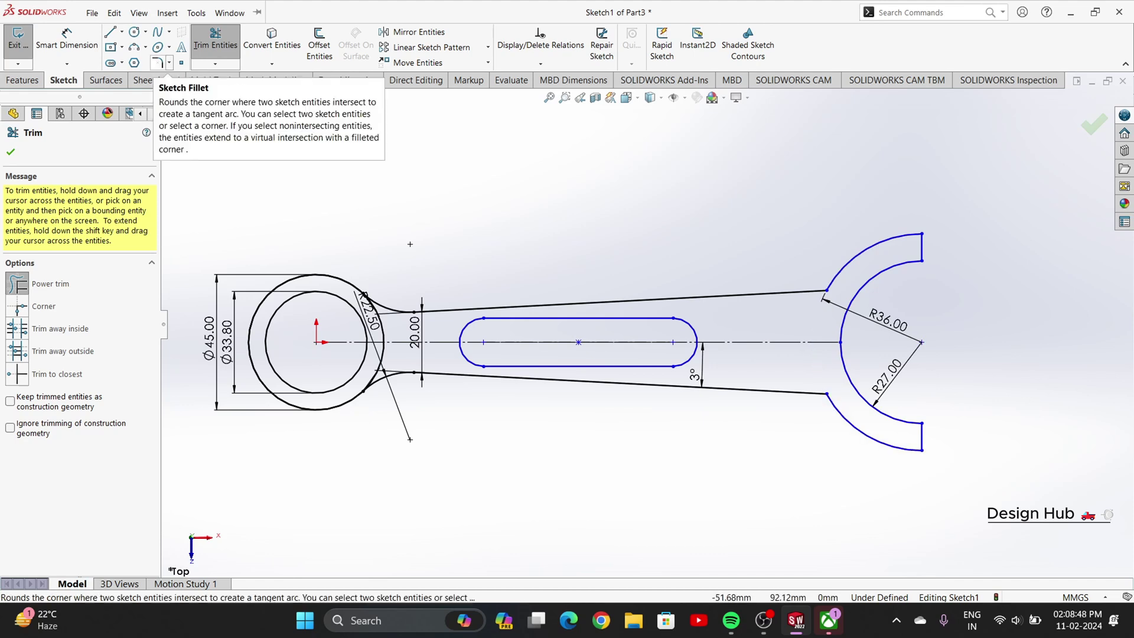
Step: Fillet both corners between the handle edges and the open end's outer arc with a 40 mm radius
left_click(157, 62)
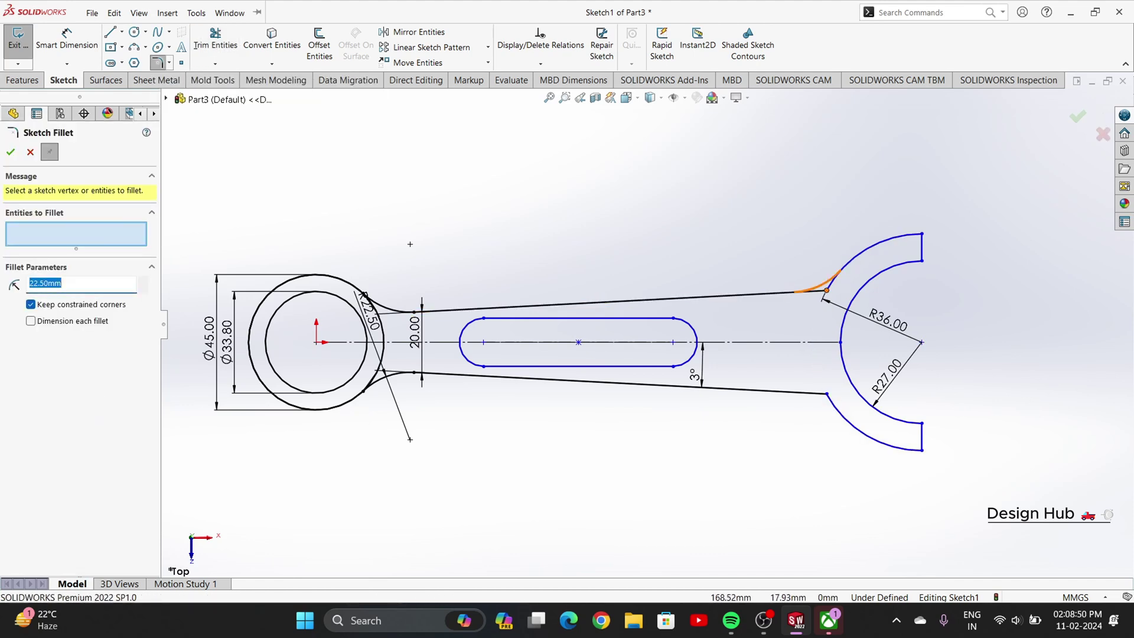
left_click(821, 292)
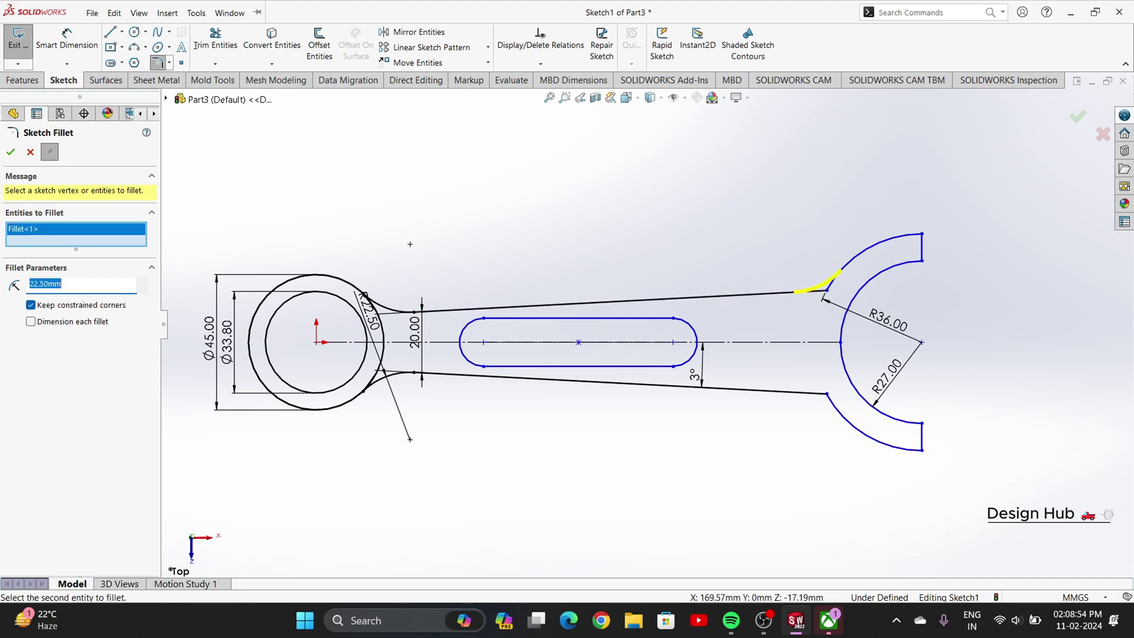
type("40")
key("Return")
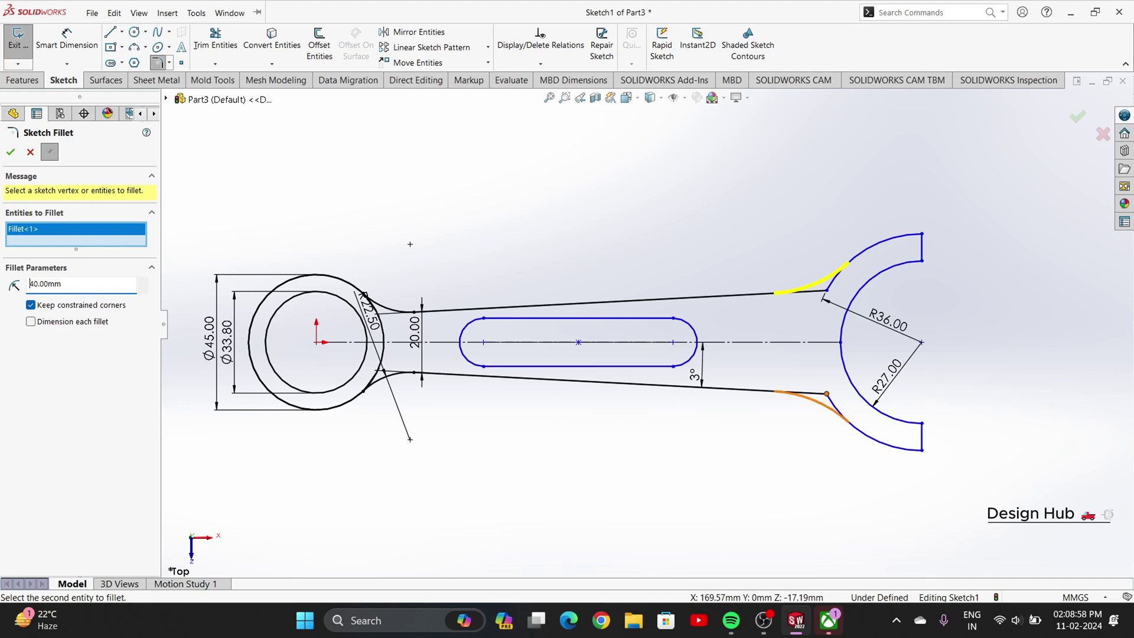
left_click(826, 393)
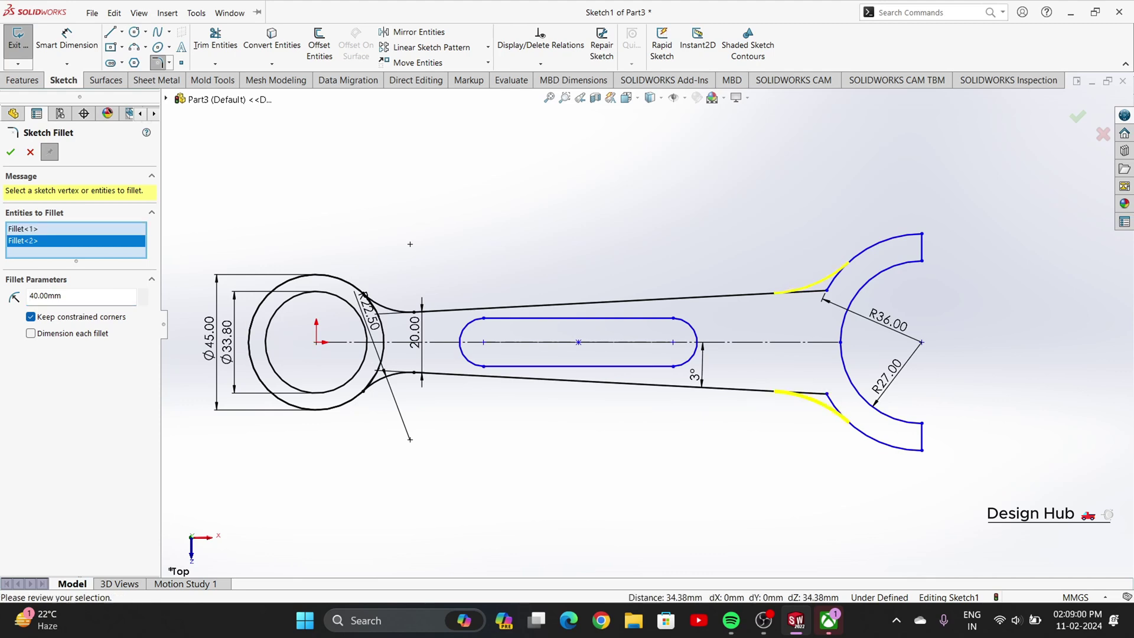
key("Return")
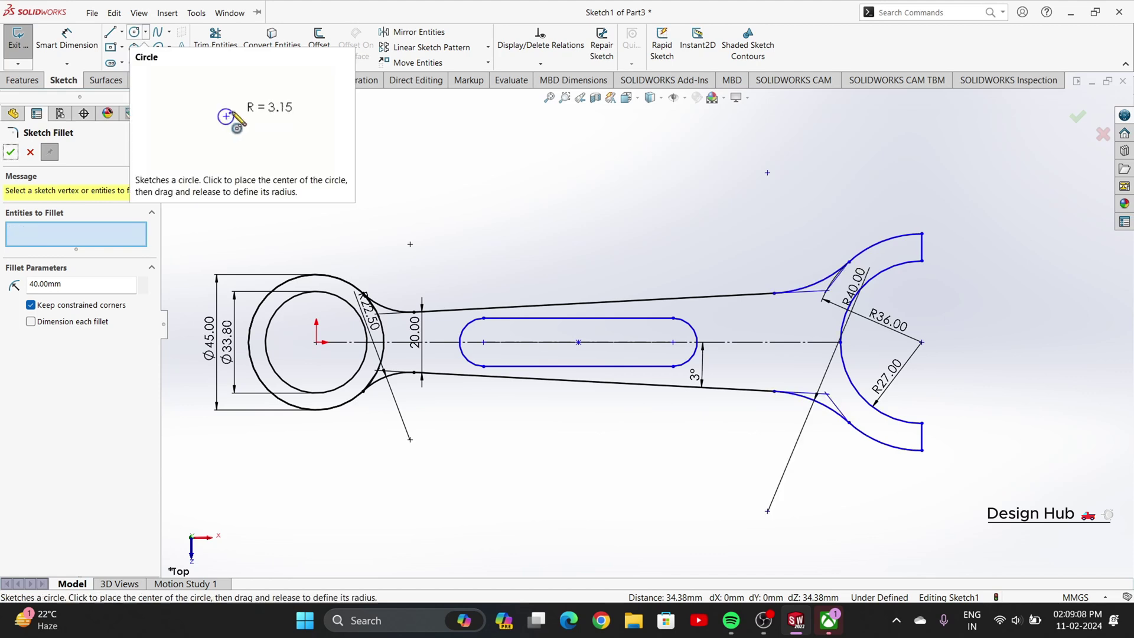
Step: Redraw the open end's outer circle from its arc centre and trim away everything except the arc closing the handle between the fillets
left_click(134, 31)
left_click(922, 342)
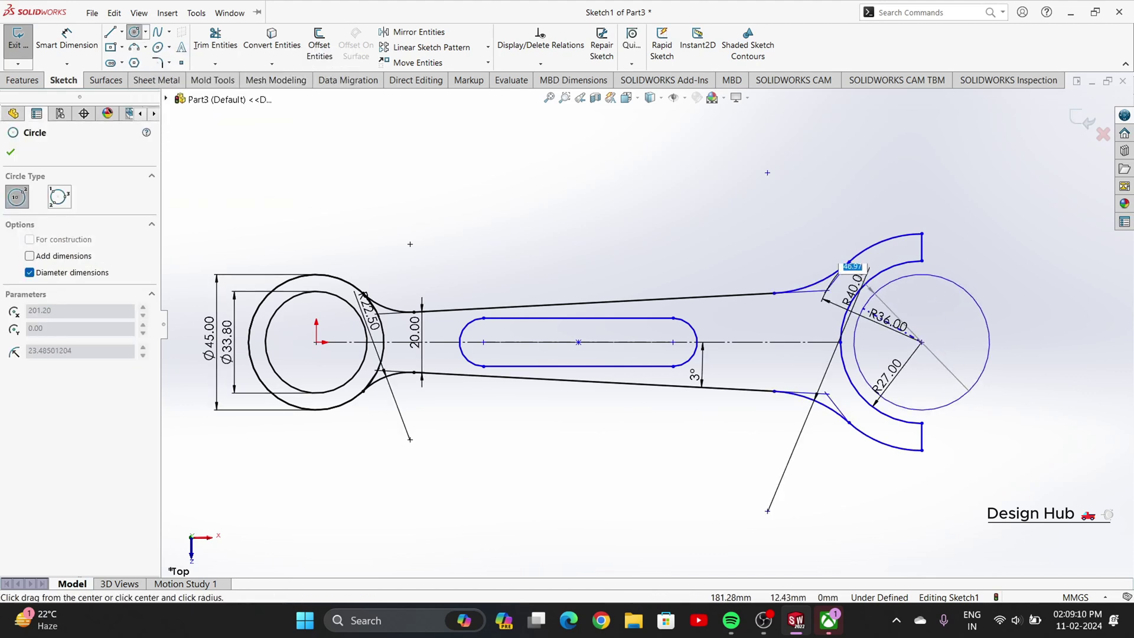
left_click(873, 243)
key("Escape")
left_click(216, 39)
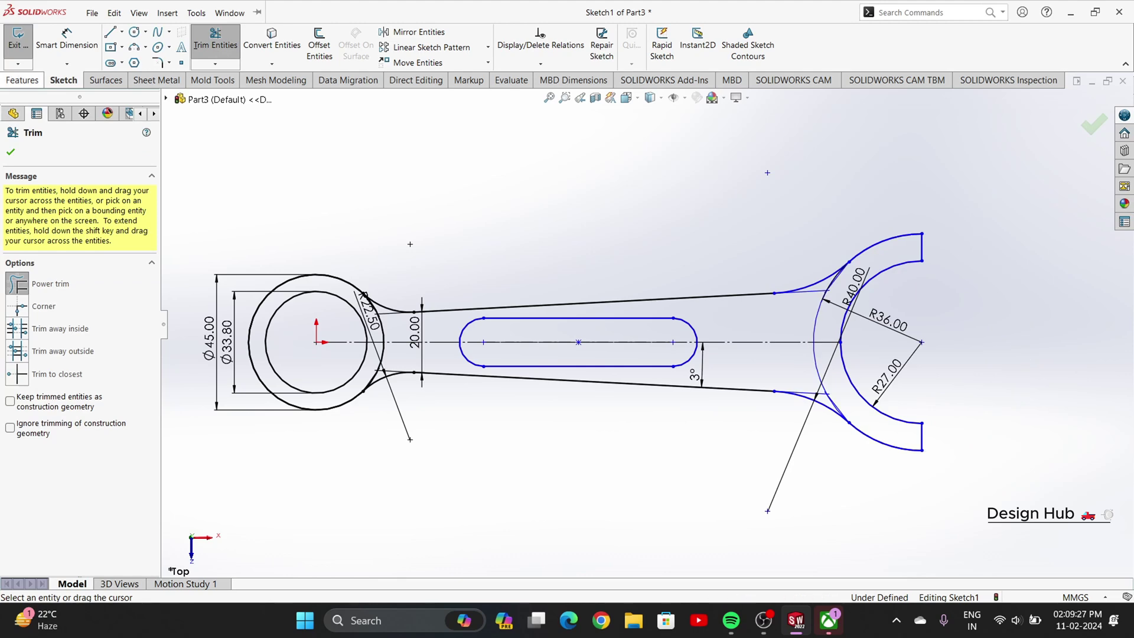
Step: Extrude the ring region and the open semicircular end region of the sketch to a blind depth of 38 mm
left_click(22, 81)
left_click(24, 45)
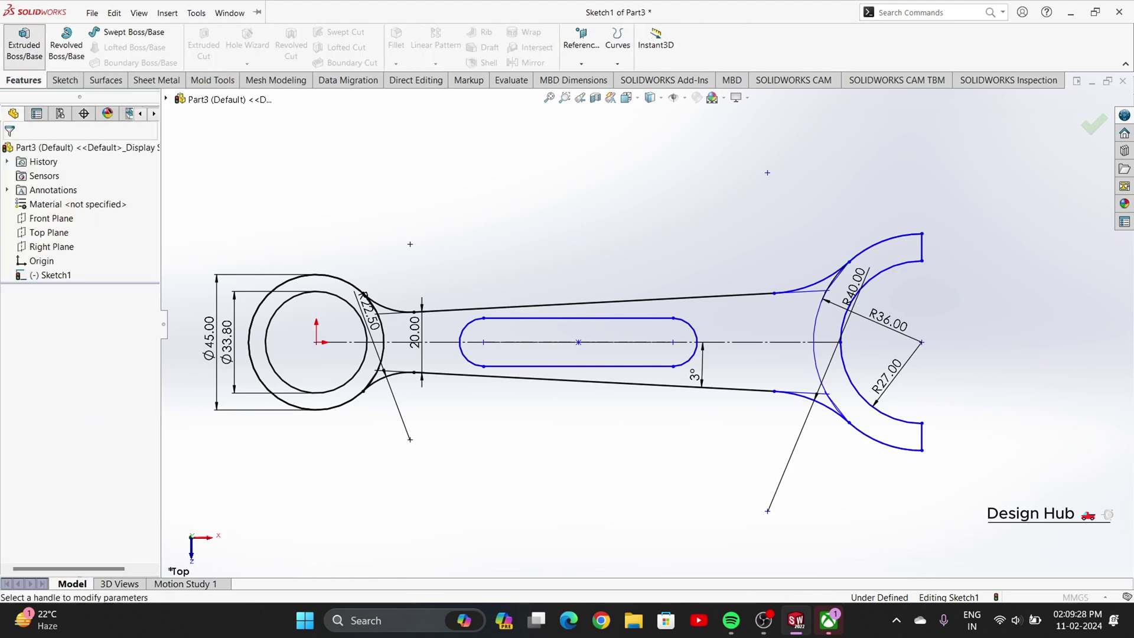
scroll(589, 265, "down", 2)
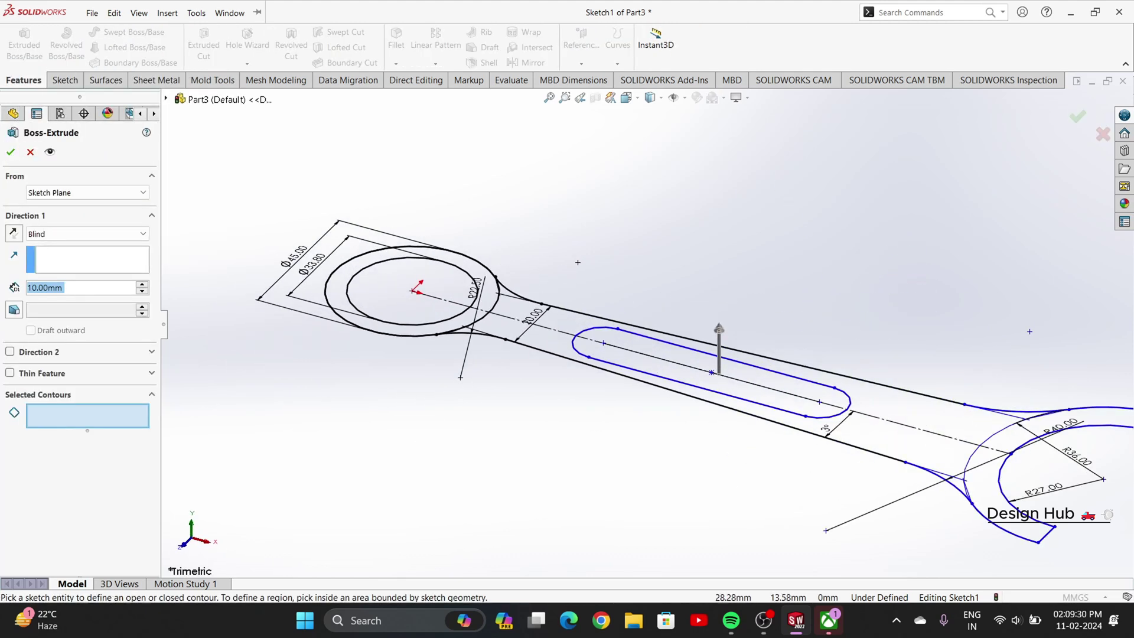
left_click(469, 269)
scroll(646, 330, "up", 1)
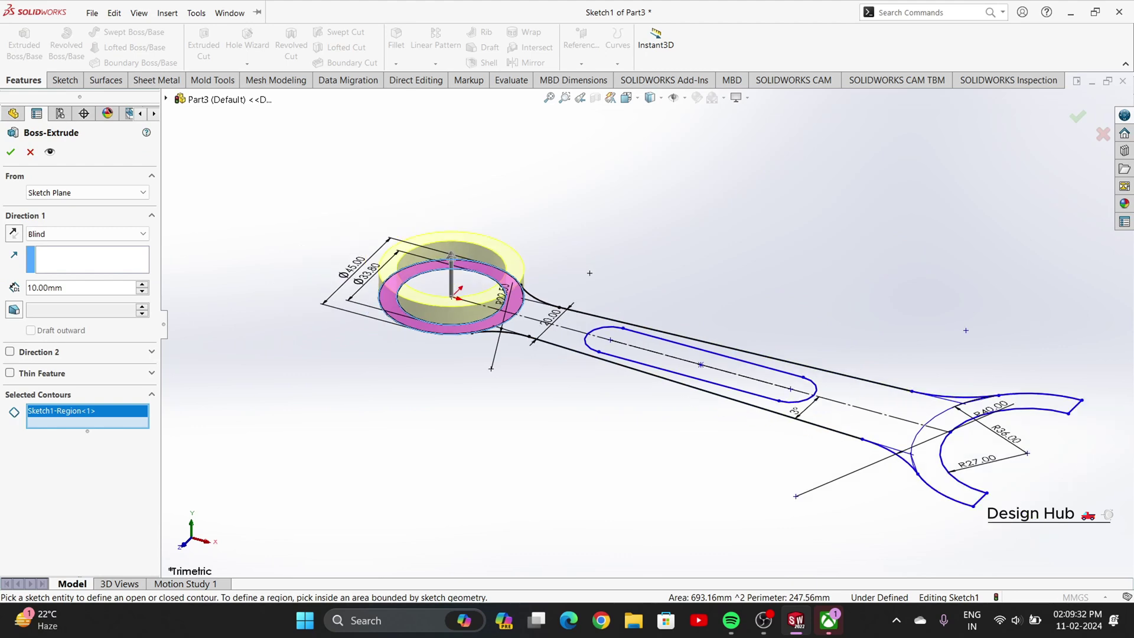
left_click(931, 440)
double_click(77, 288)
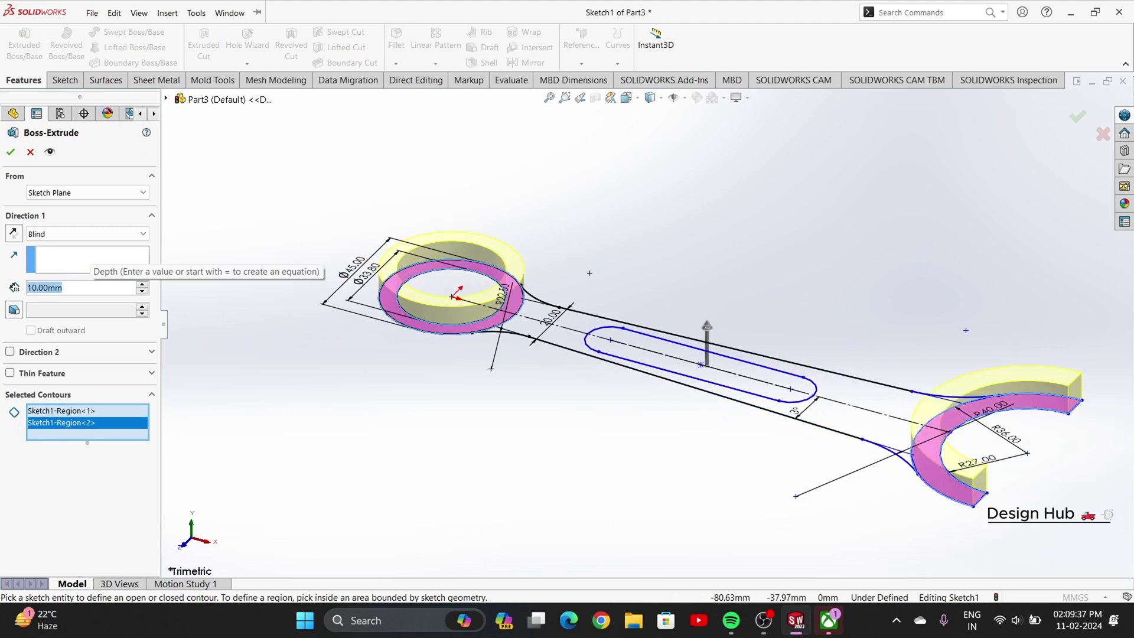
type("38")
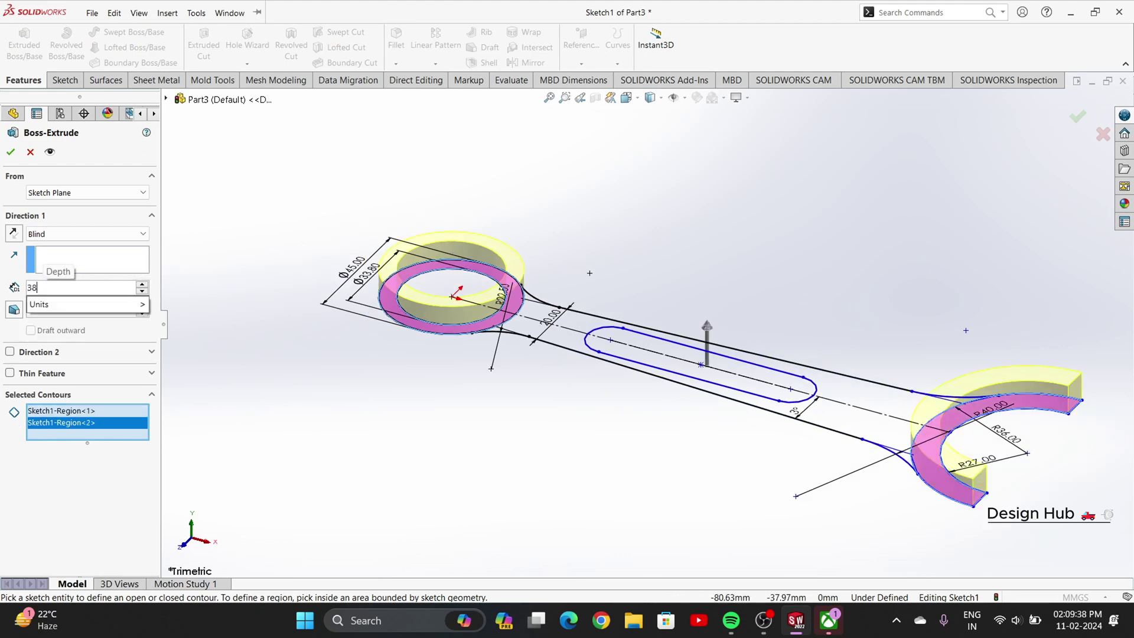
key("Return")
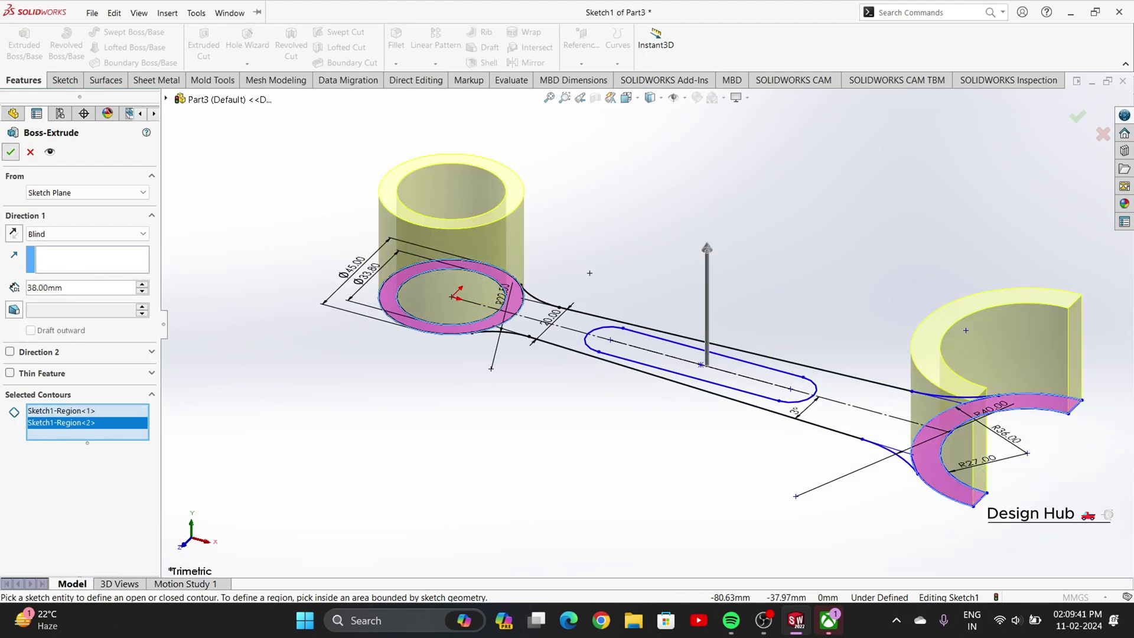
left_click(11, 152)
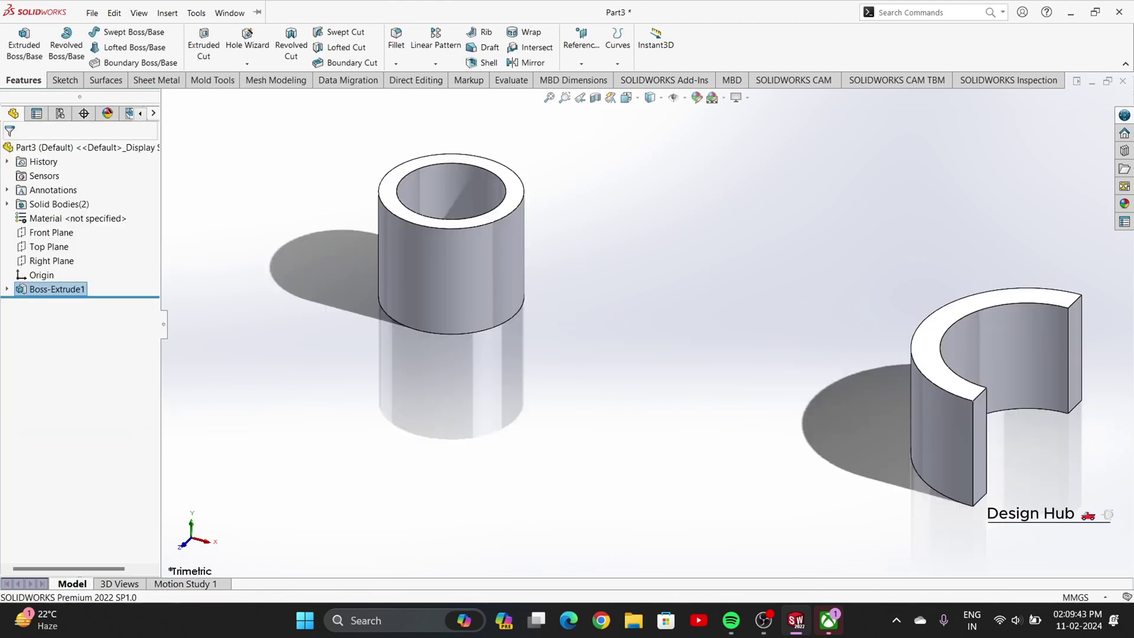
Step: Extrude the handle region around the slot from the same sketch, offset 10 mm from the sketch plane, to a blind depth of 18 mm
left_click(7, 289)
left_click(63, 303)
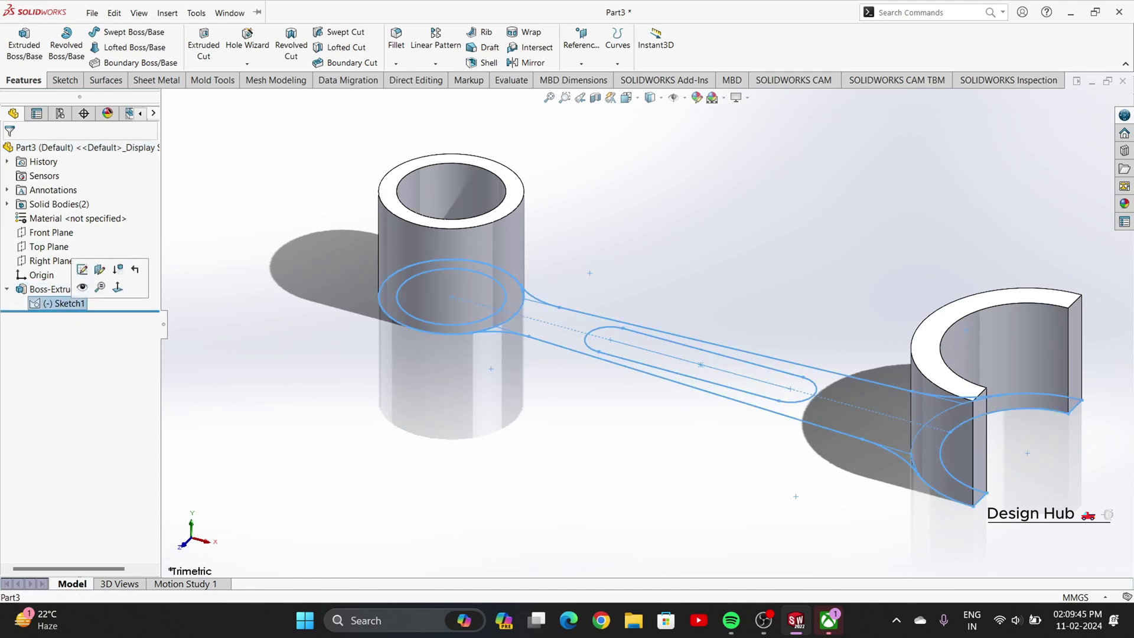
left_click(24, 46)
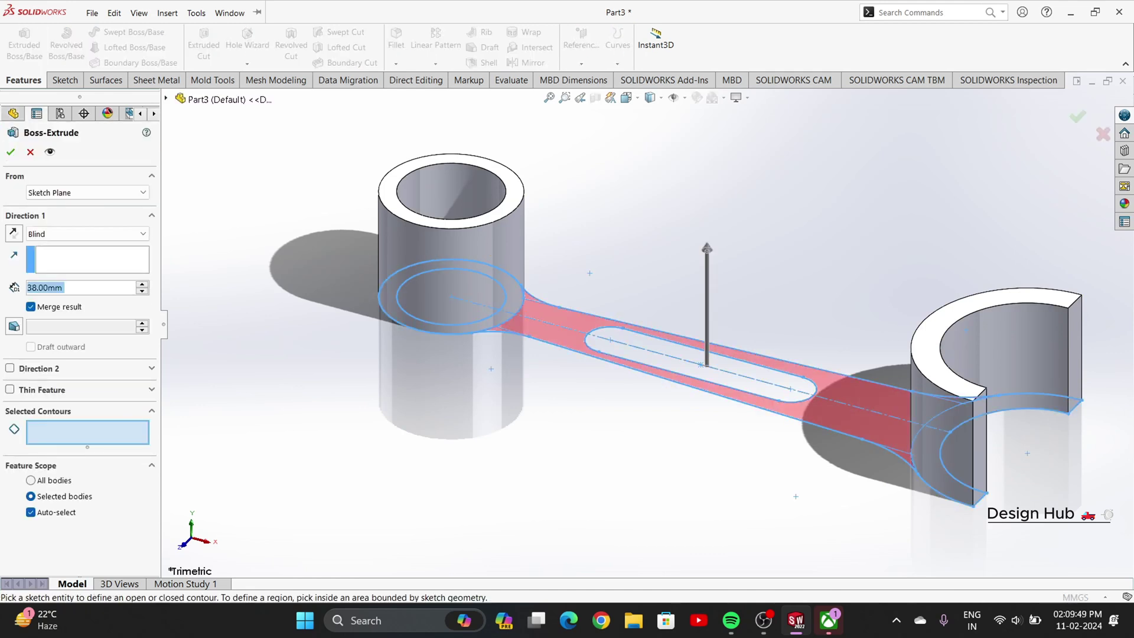
left_click(558, 332)
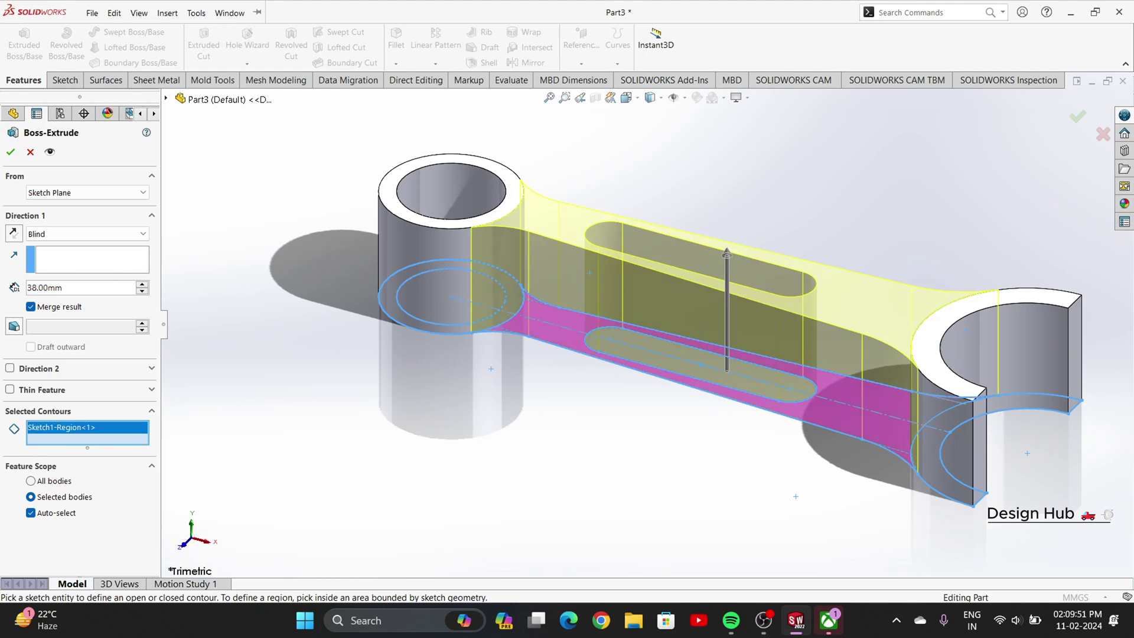
left_click(85, 193)
left_click(59, 232)
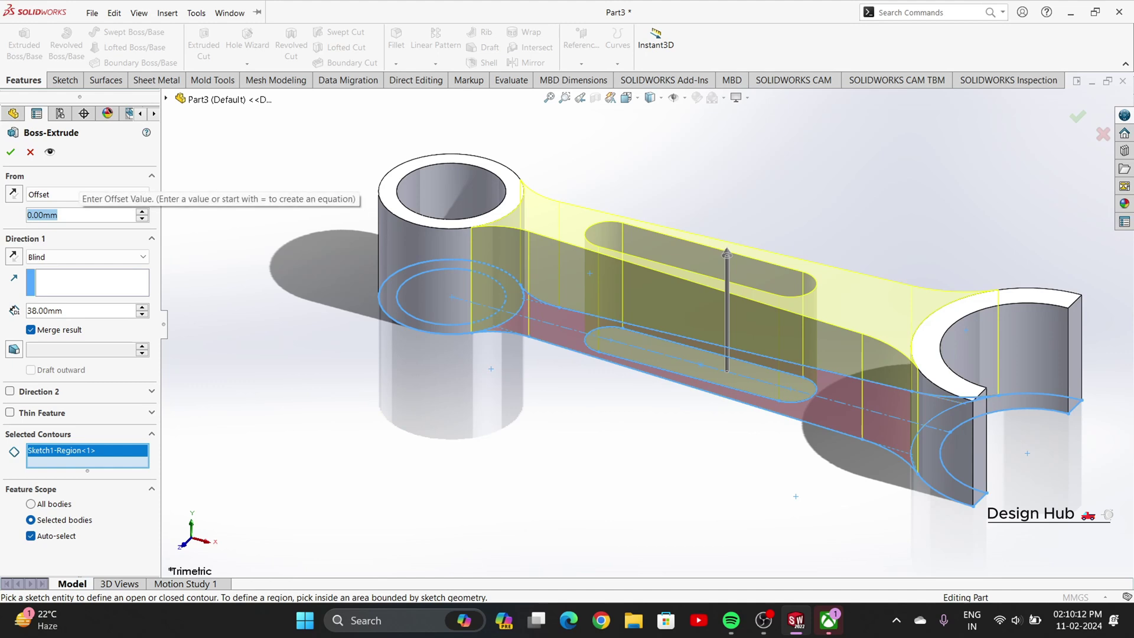
type("10")
key("Return")
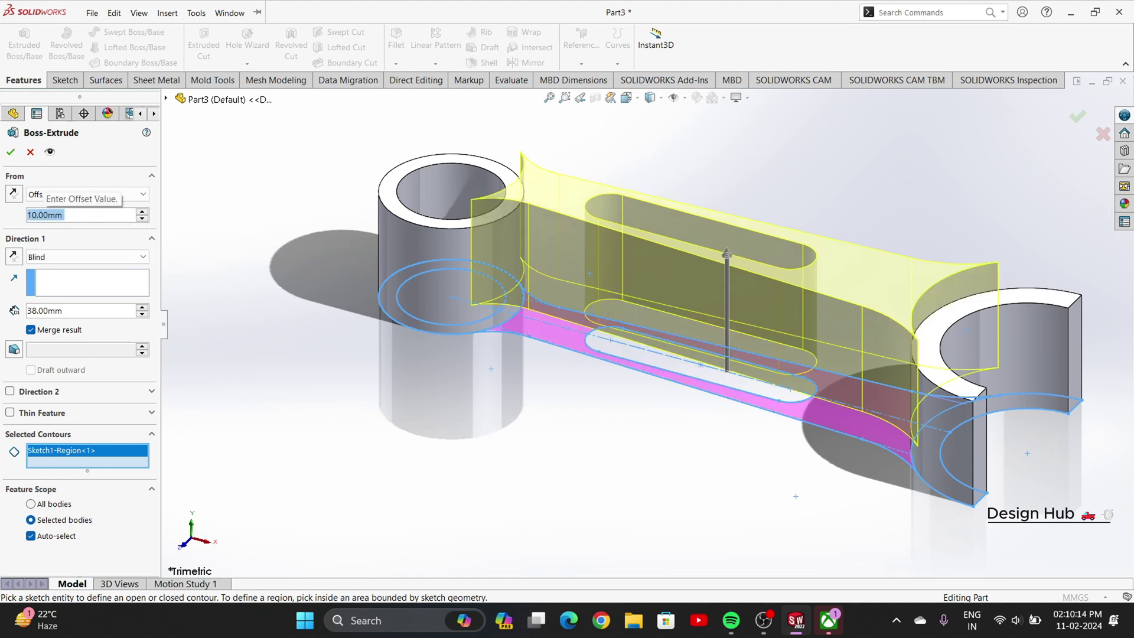
double_click(66, 310)
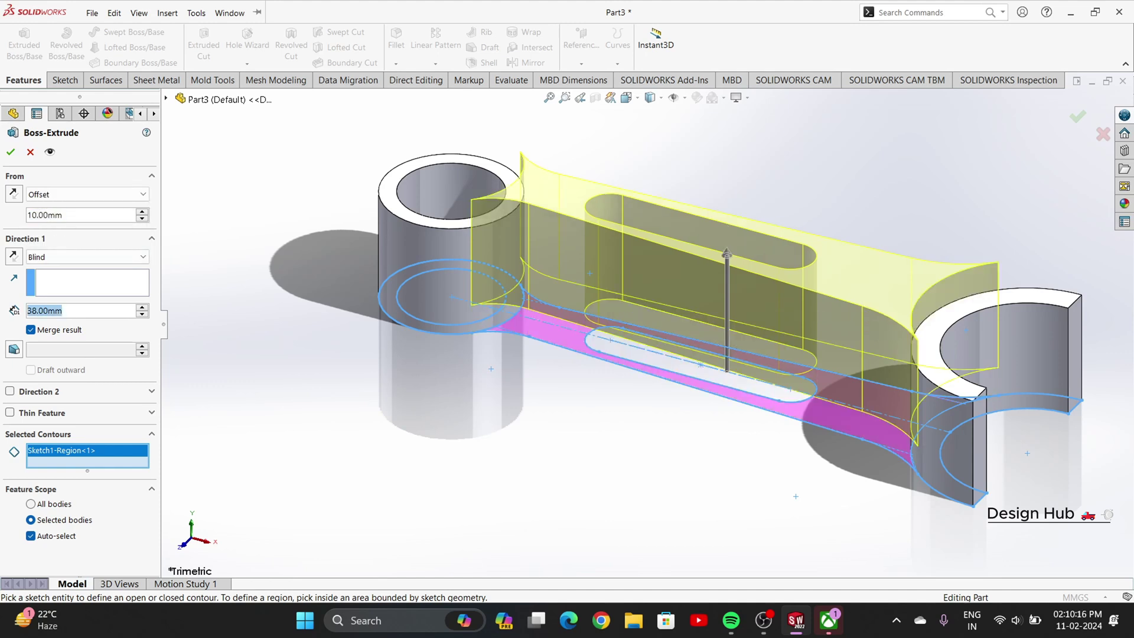
type("18")
key("Return")
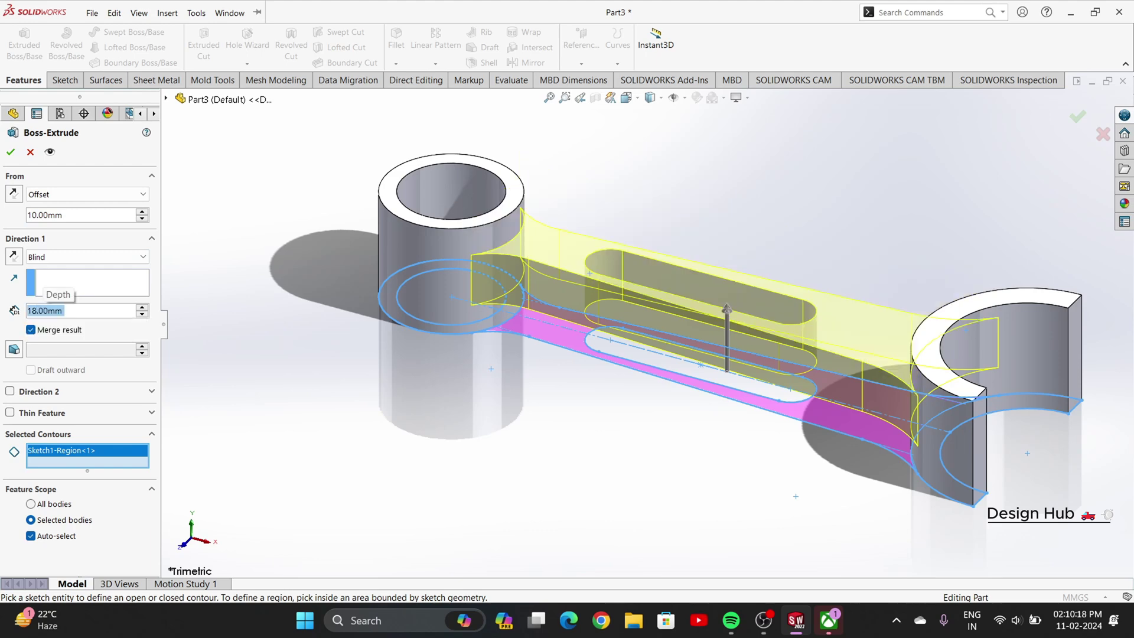
left_click(10, 151)
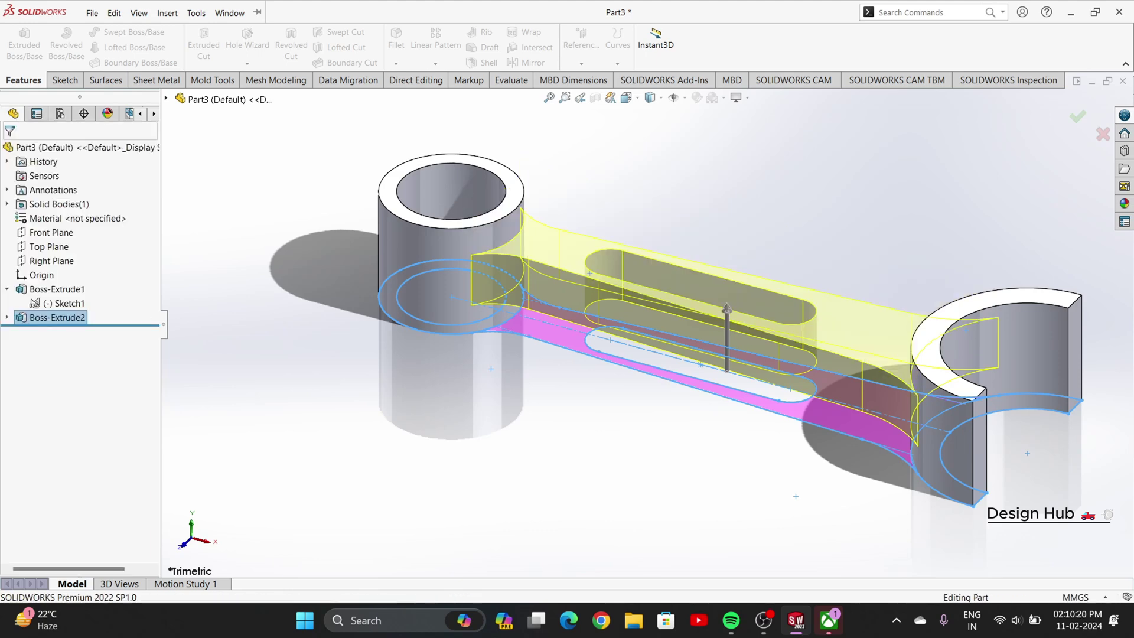
Step: Extrude the slot region of the same sketch with a 14 mm start offset and a blind depth of 10 mm
left_click(65, 303)
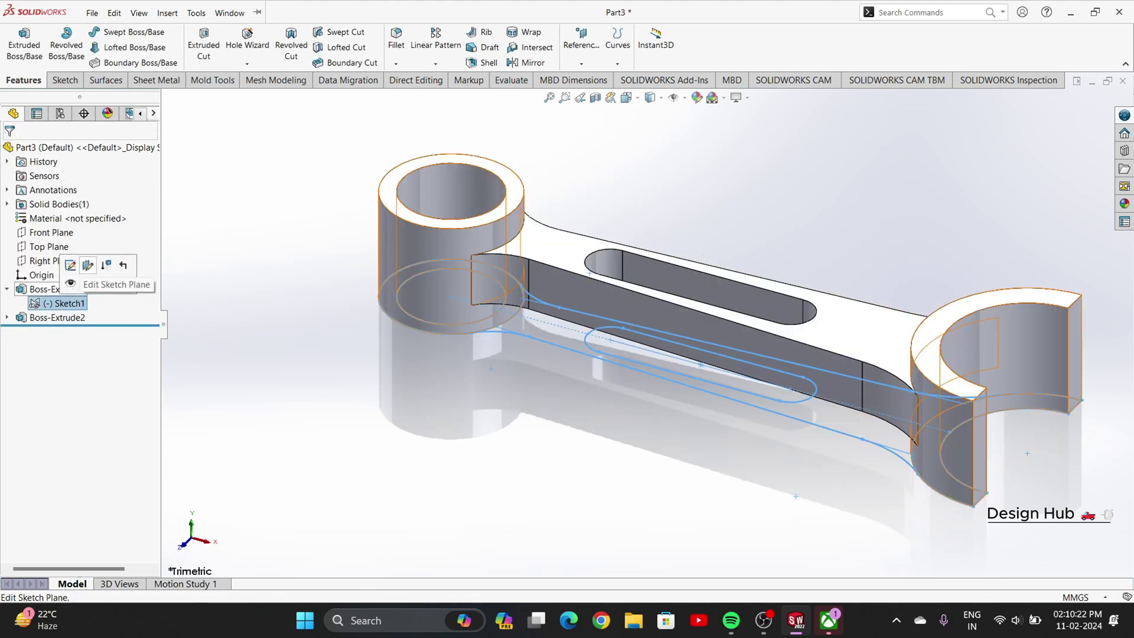
left_click(24, 45)
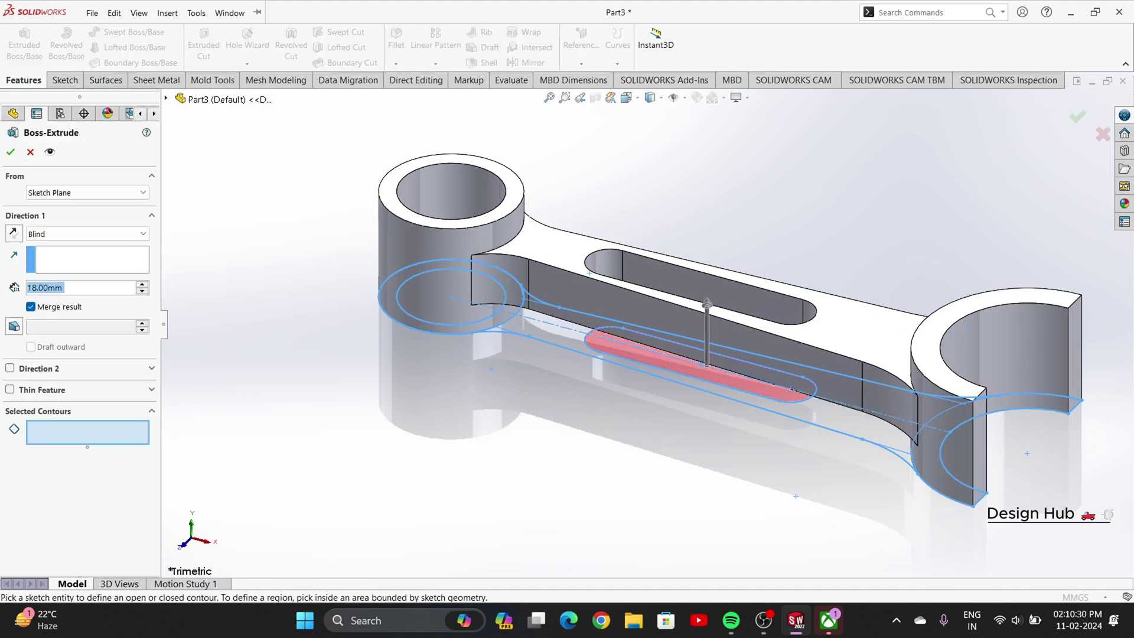
left_click(696, 366)
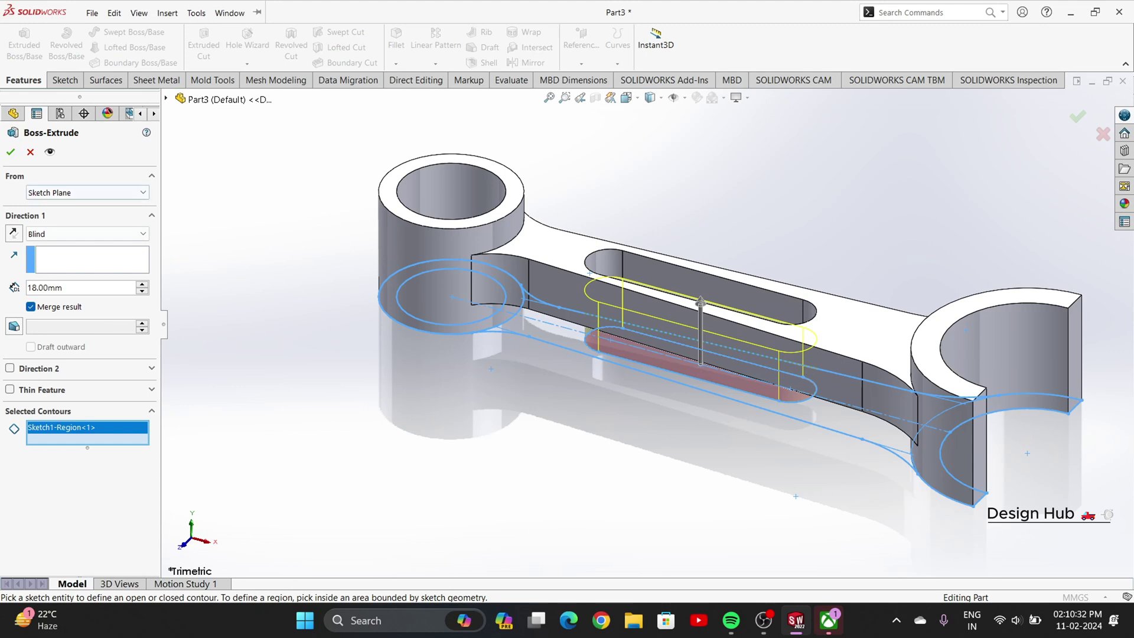
left_click(87, 192)
left_click(71, 236)
double_click(45, 215)
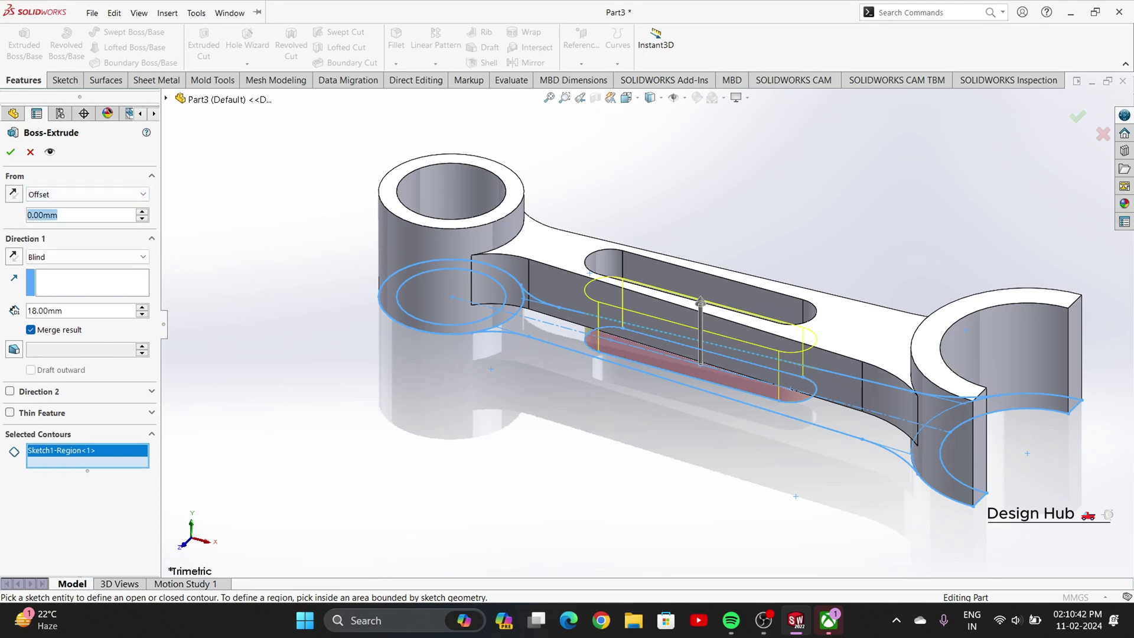
type("1")
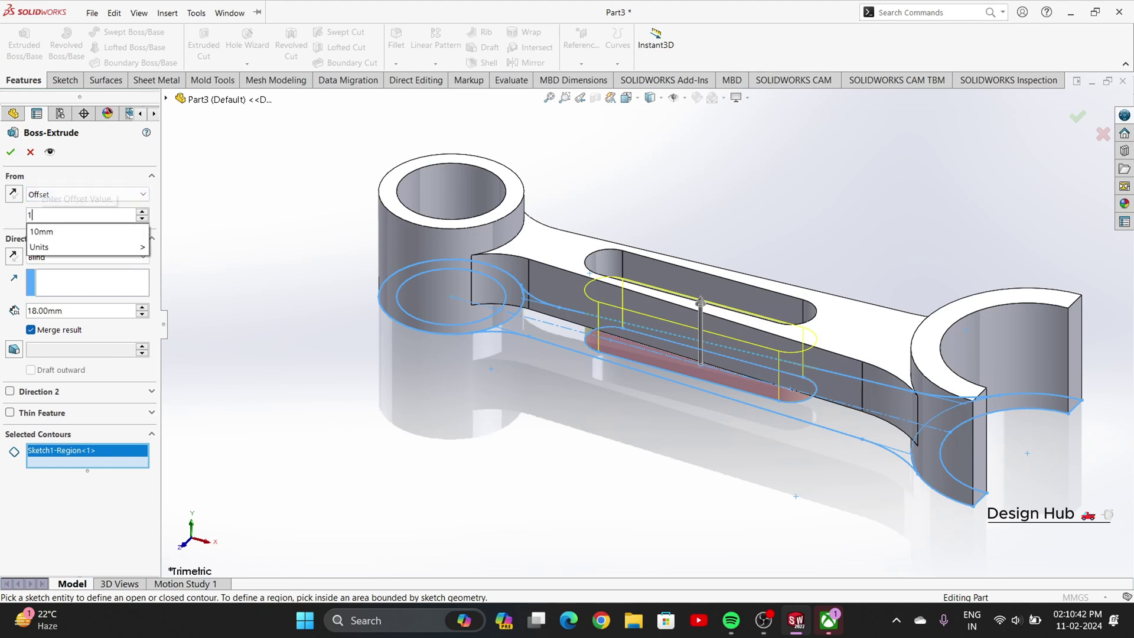
type("4")
key("Return")
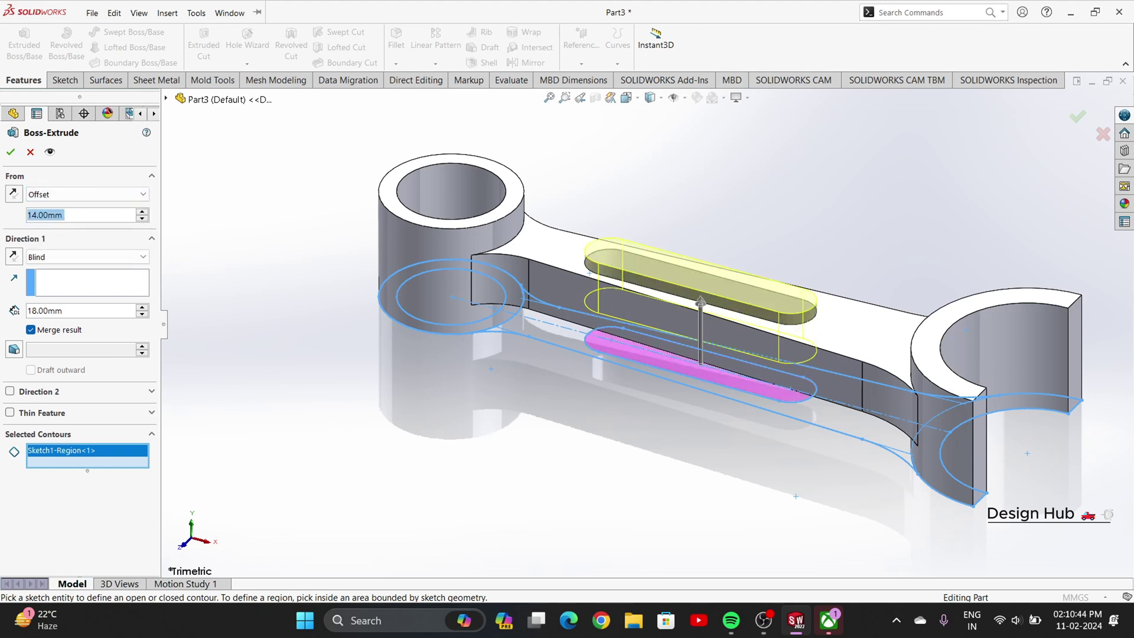
double_click(45, 311)
type("1")
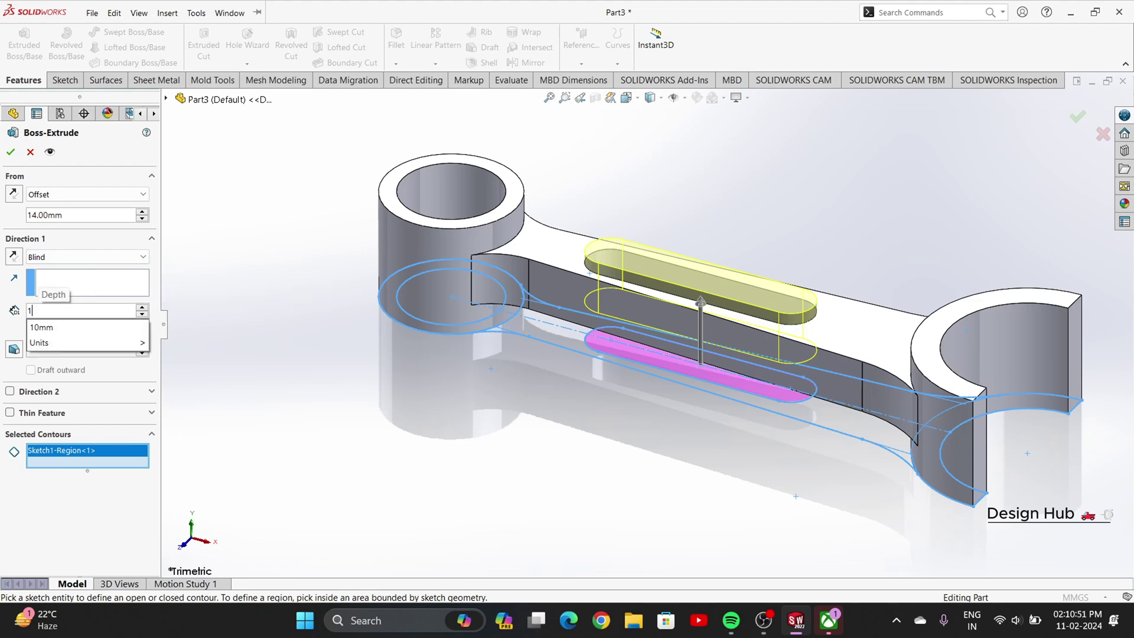
type("0")
key("Return")
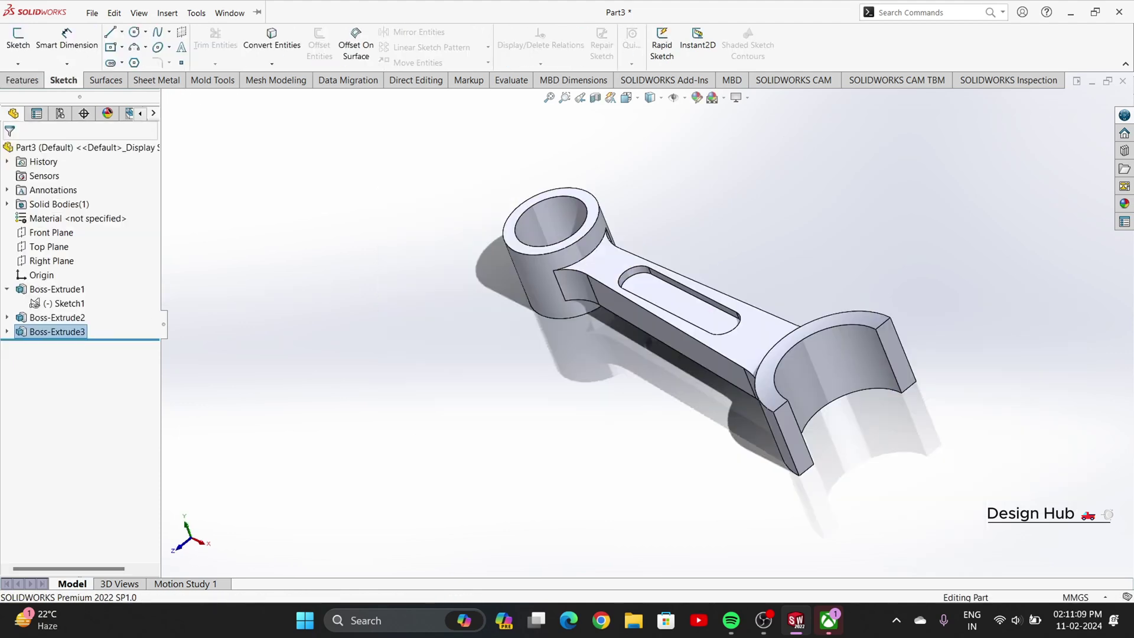
Step: Start a sketch on the open end's flat end face and convert the outlines of both end faces into it
left_click(18, 38)
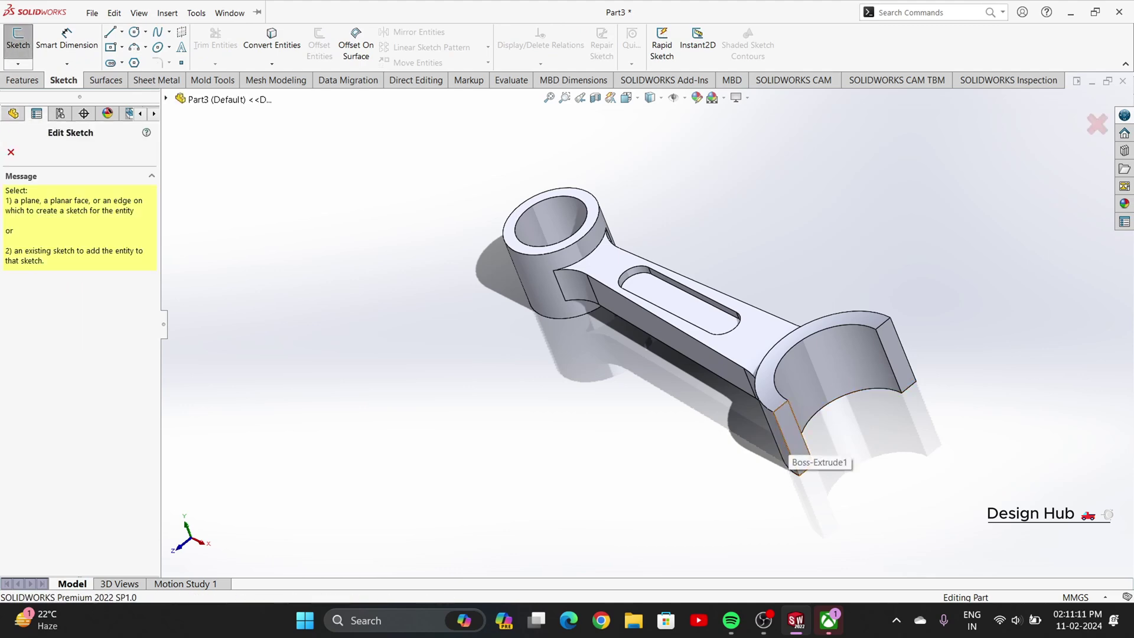
left_click(789, 456)
left_click(271, 39)
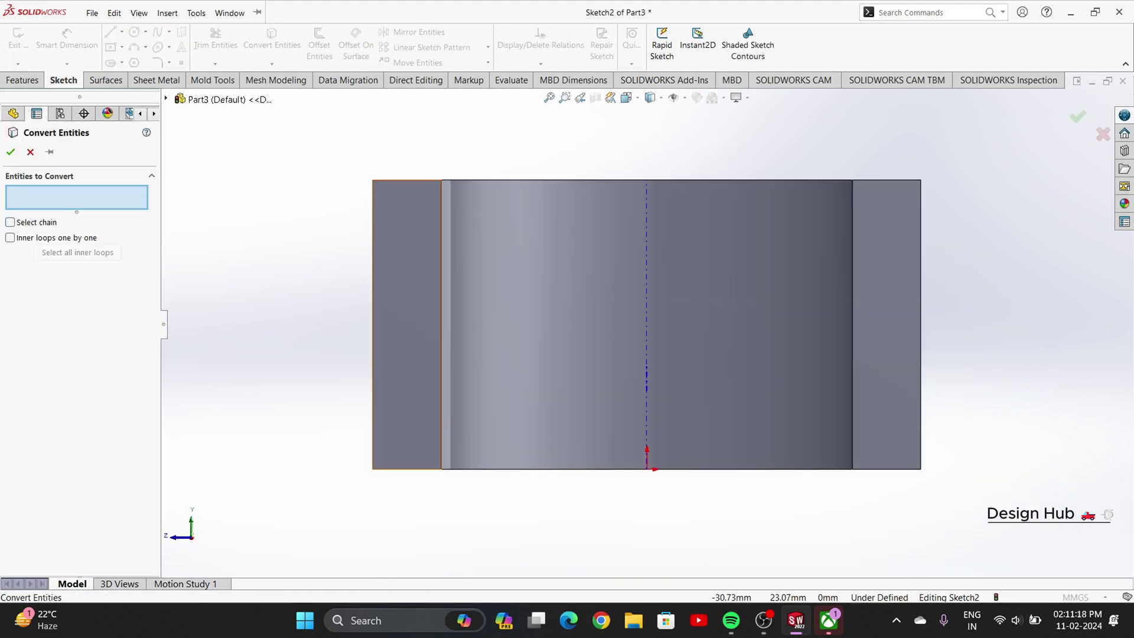
left_click(412, 293)
left_click(884, 334)
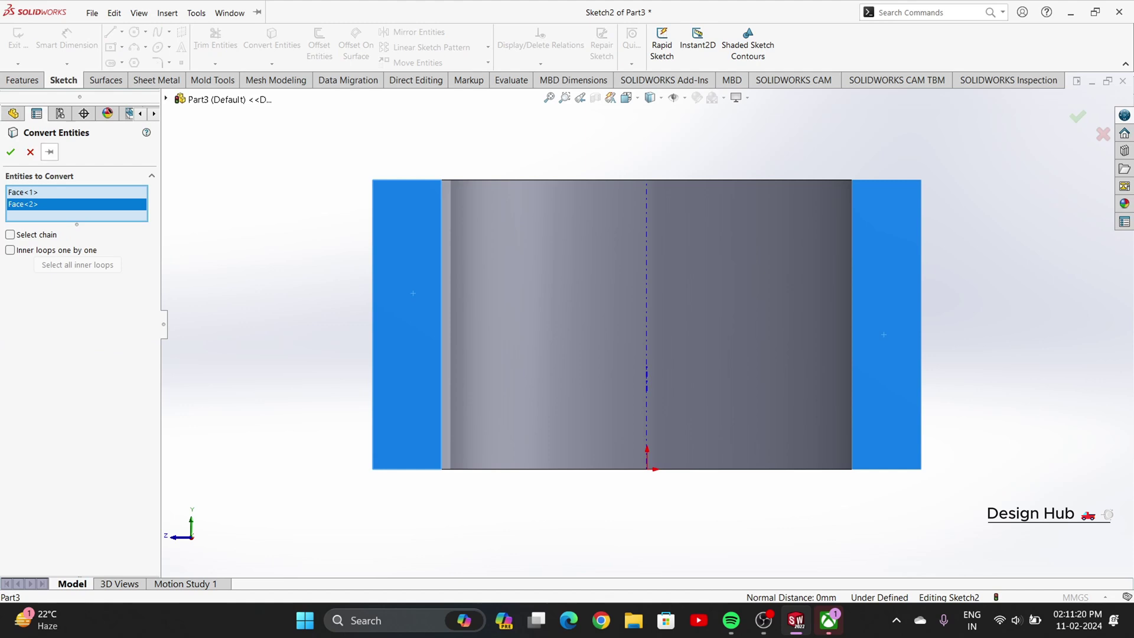
left_click(11, 152)
Step: Draw a vertical 19 mm line up from the origin and a horizontal 38 mm line from its upper end past the end face
left_click(110, 32)
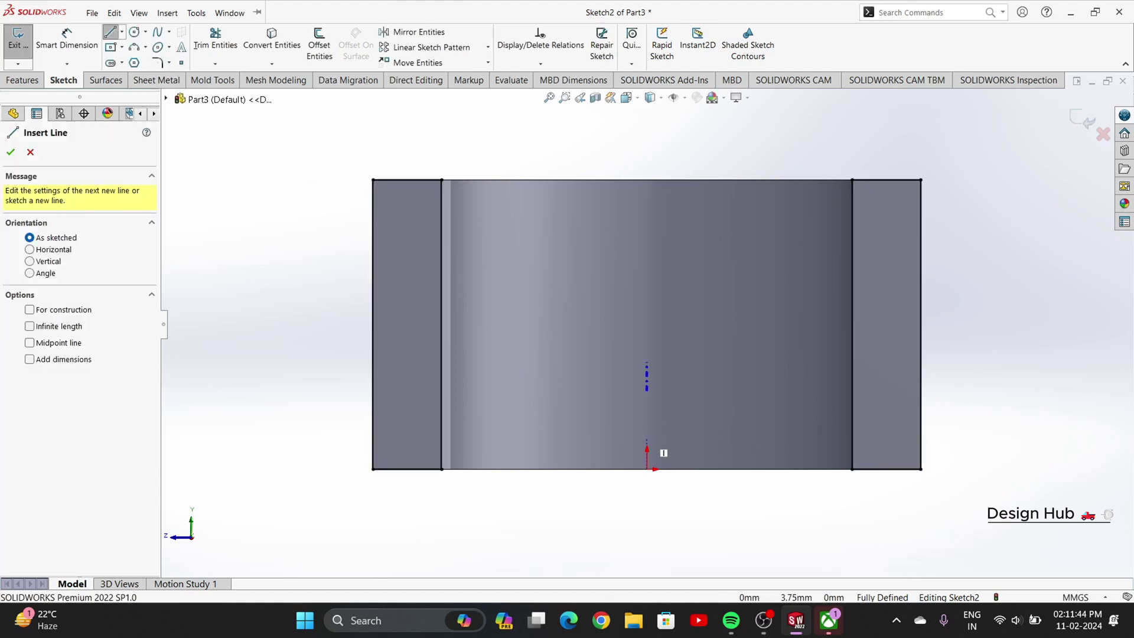
left_click(646, 470)
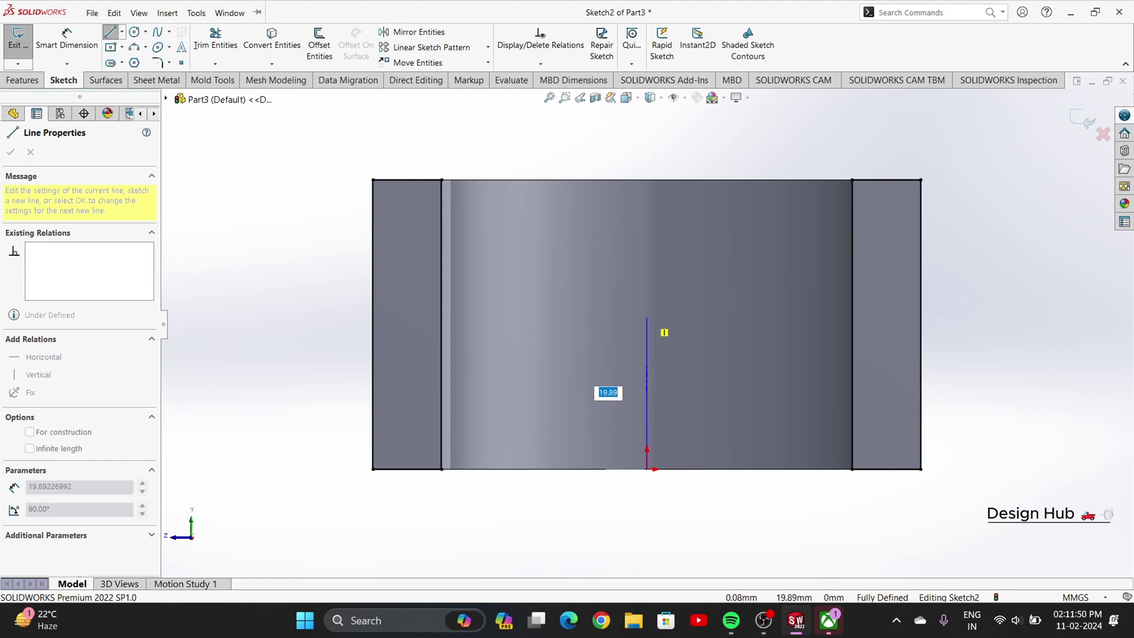
key("Return")
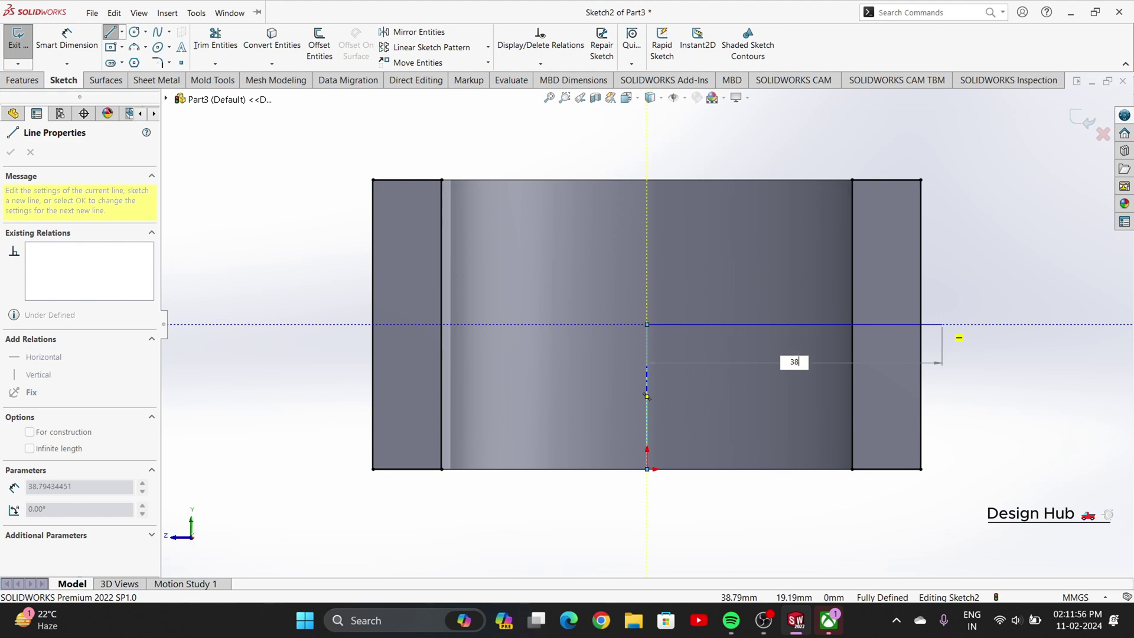
key("Return")
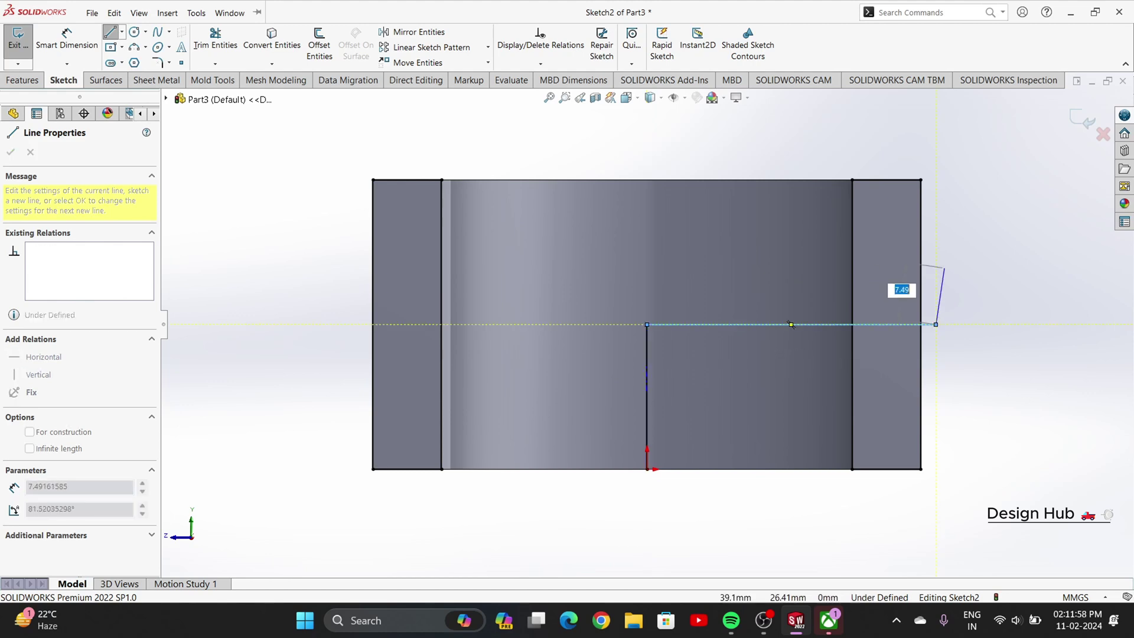
right_click(944, 268)
left_click(977, 279)
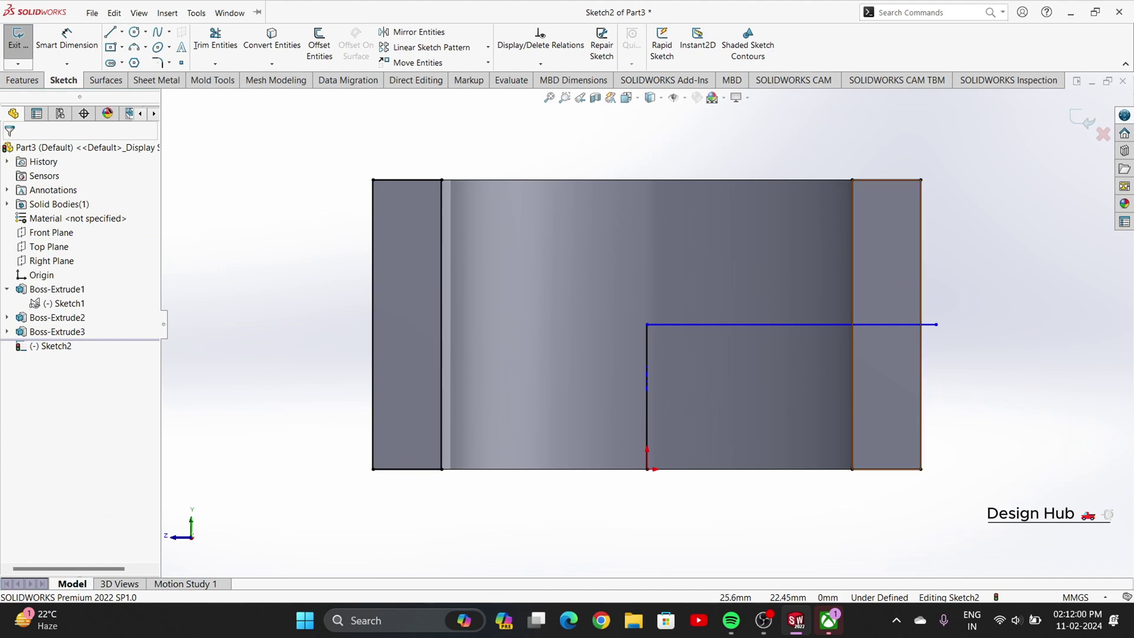
Step: Draw an 18 mm diameter circle at the free end of the horizontal line and a concentric circle of half that diameter
left_click(135, 32)
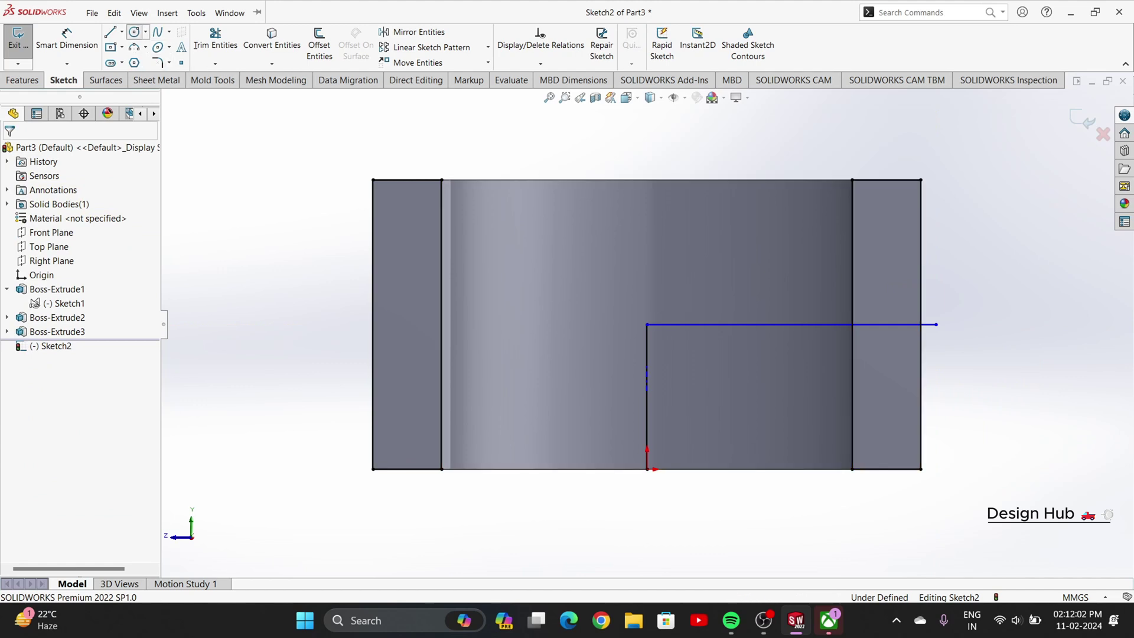
left_click(936, 325)
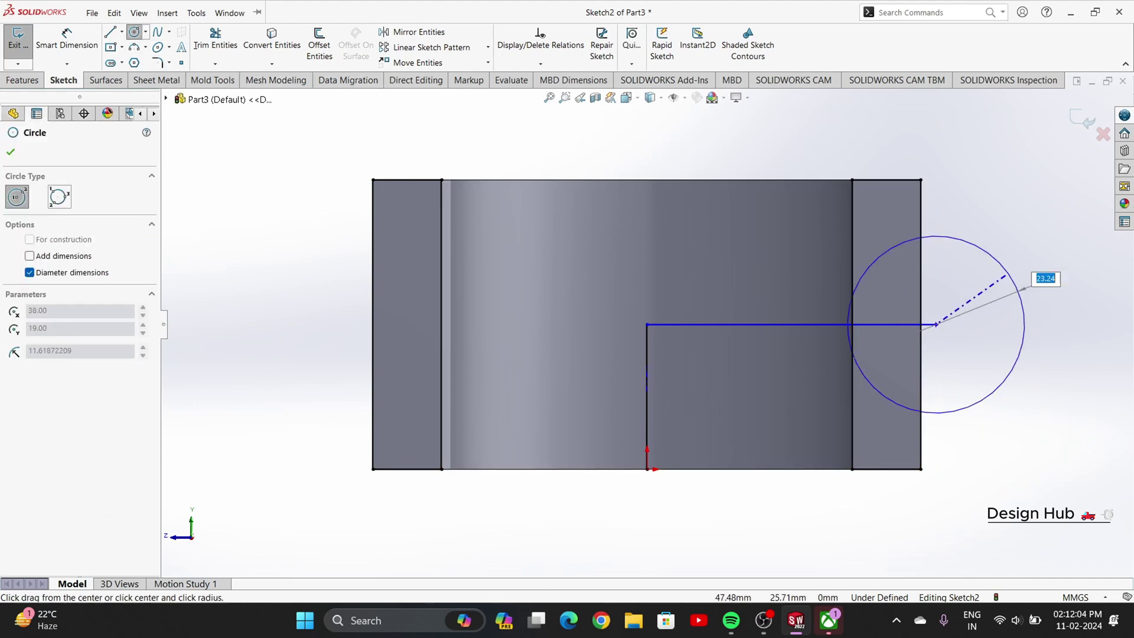
key("Return")
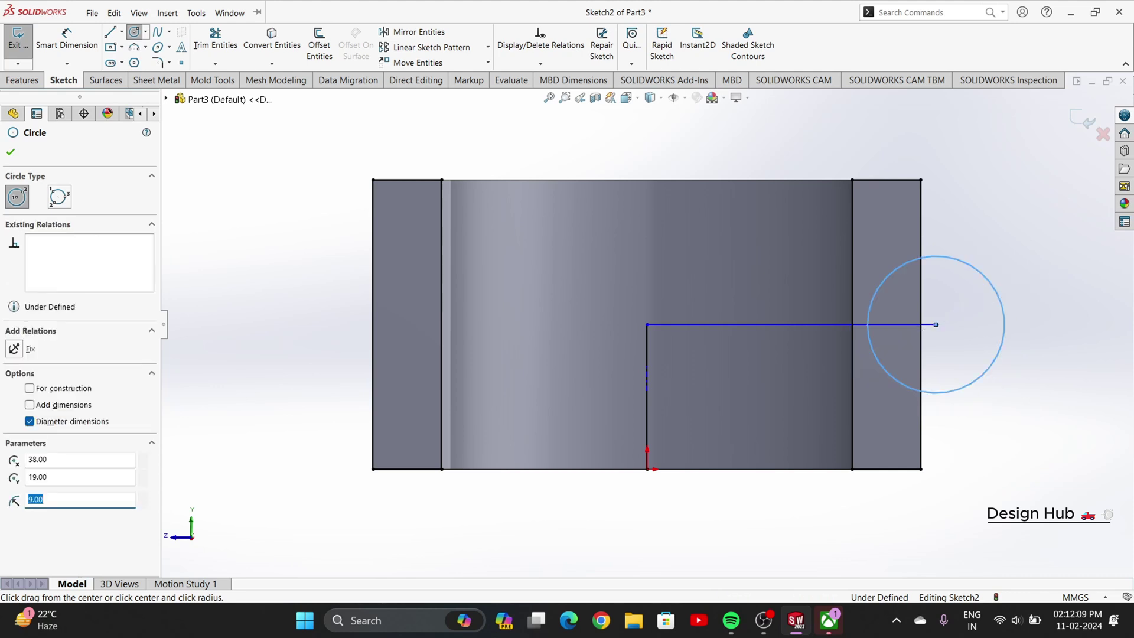
left_click(936, 324)
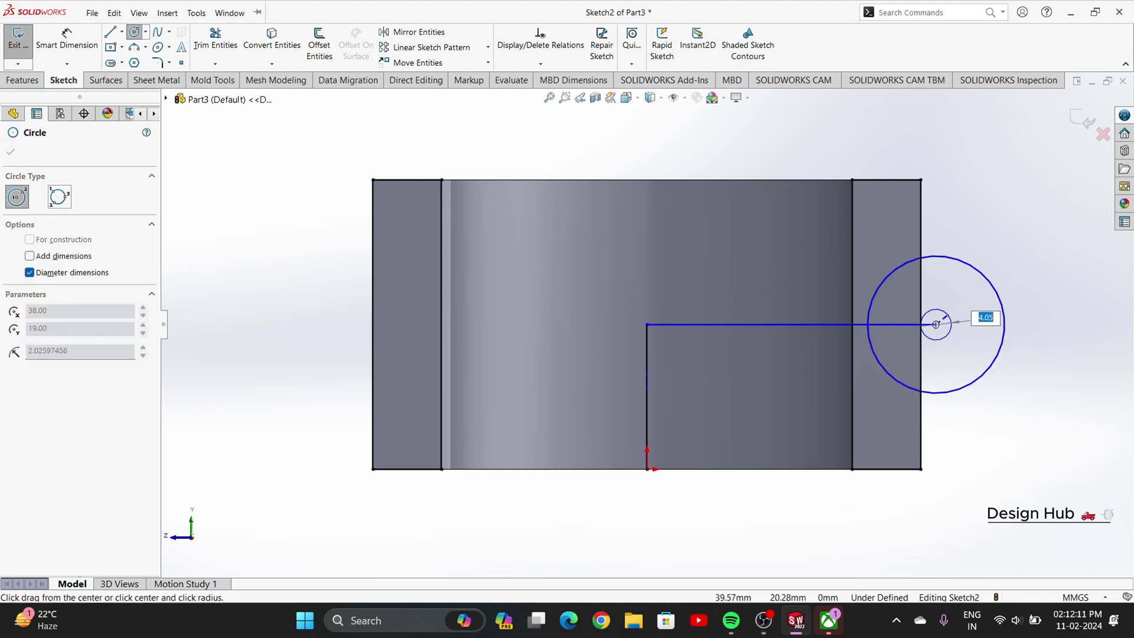
key("Return")
key("Escape")
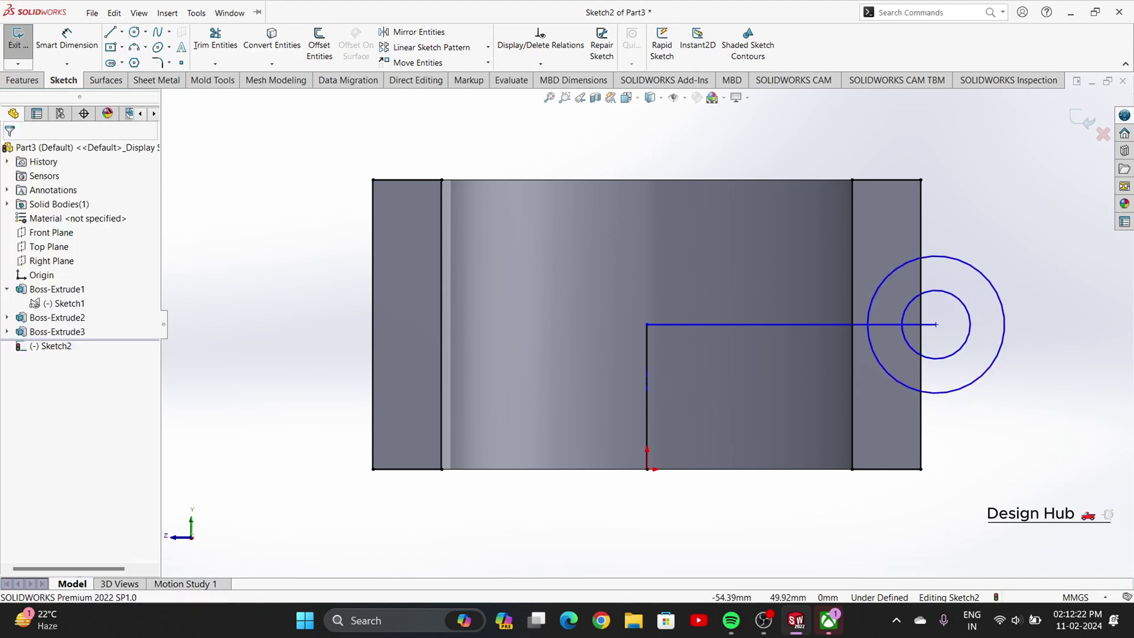
Step: Connect the large circle's upper and lower quadrants to the face's inner edge with 11 mm horizontals and an 18 mm vertical, and delete the 38 mm line
key("l")
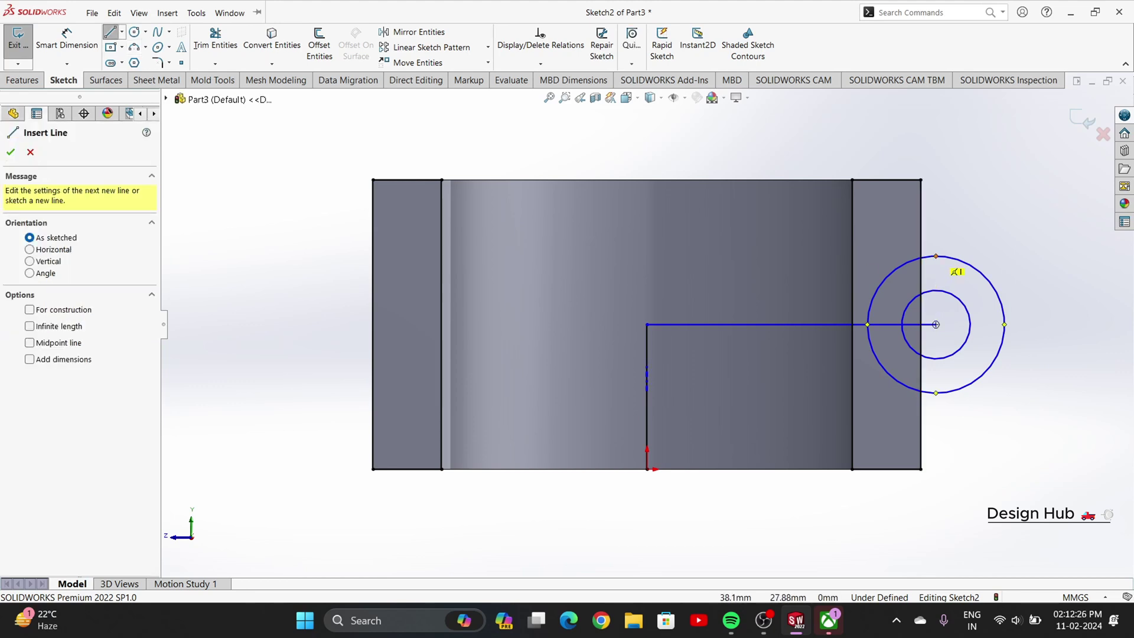
left_click(936, 255)
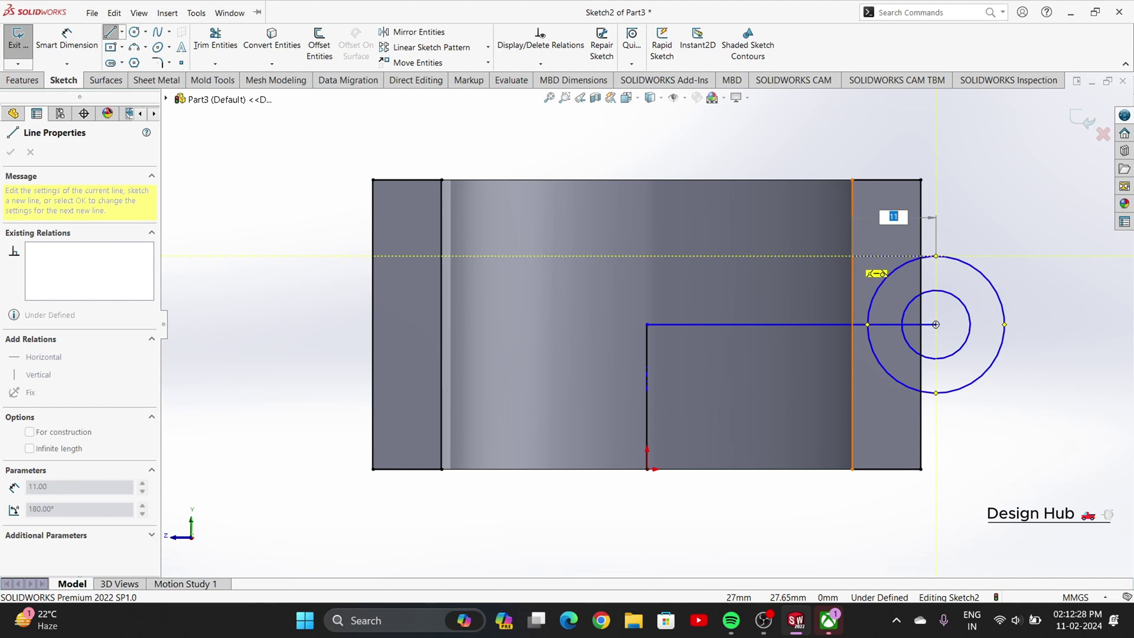
left_click(852, 256)
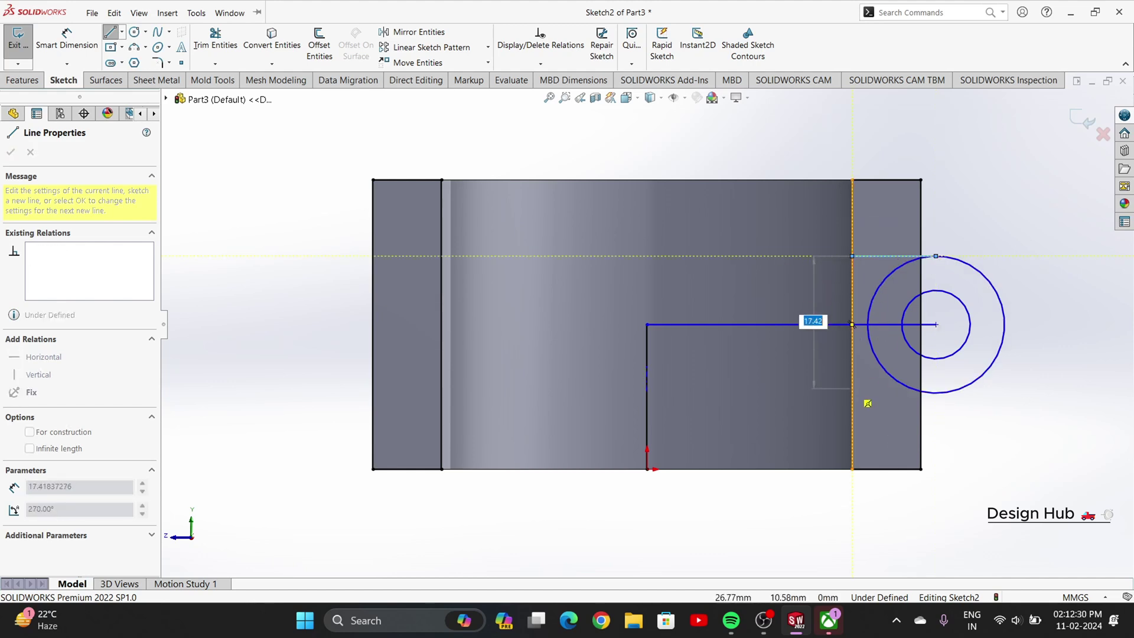
type("18")
key("Return")
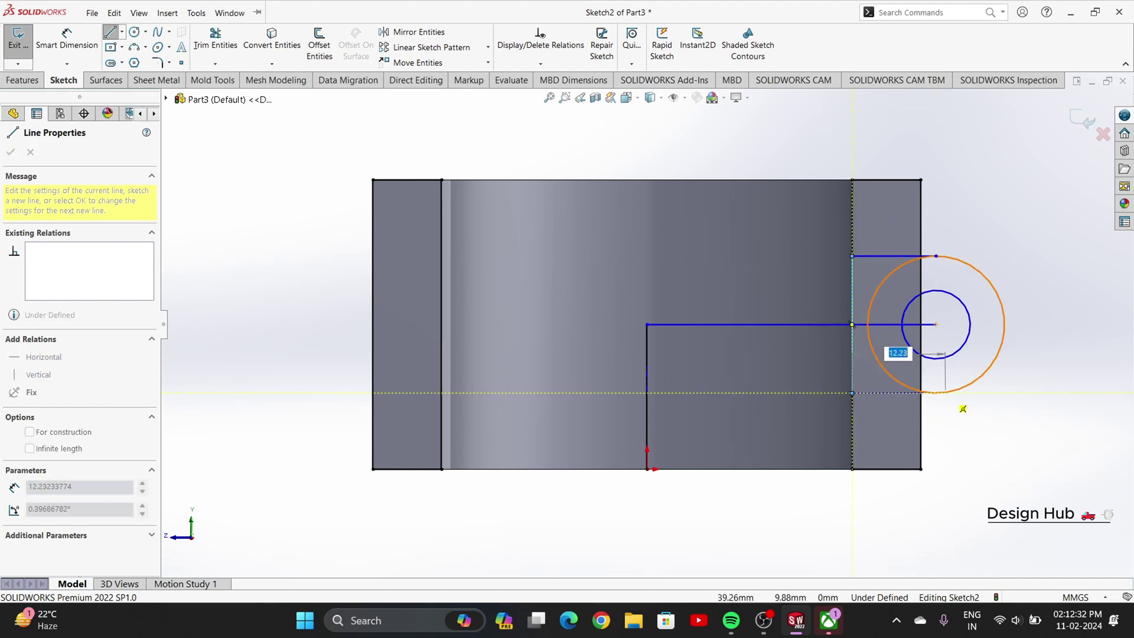
left_click(936, 392)
key("Escape")
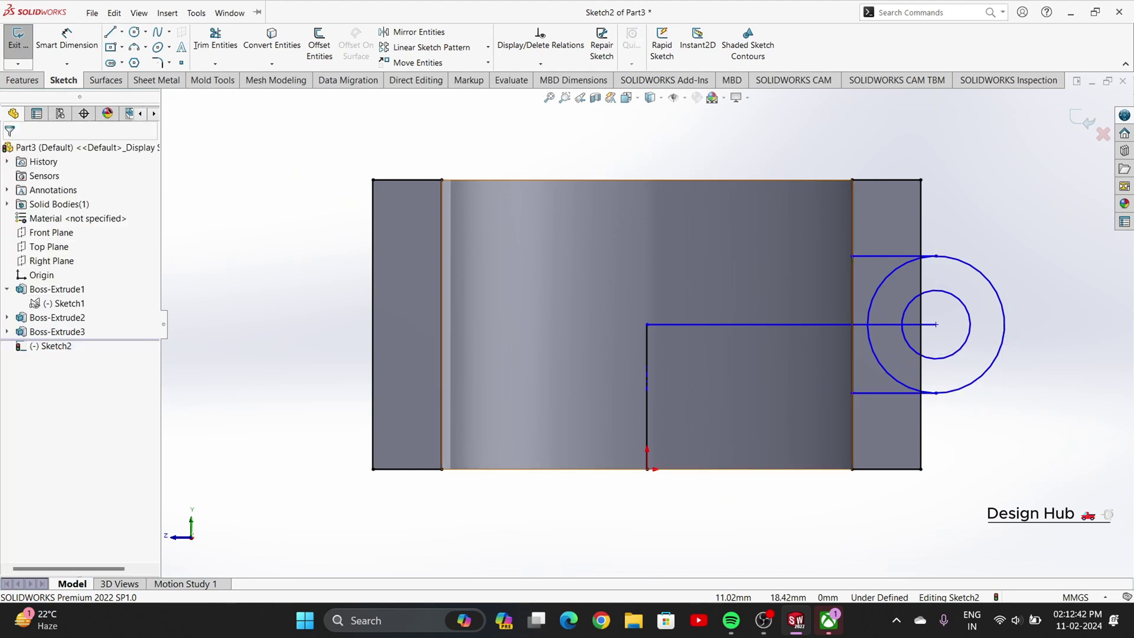
left_click(791, 324)
key("Delete")
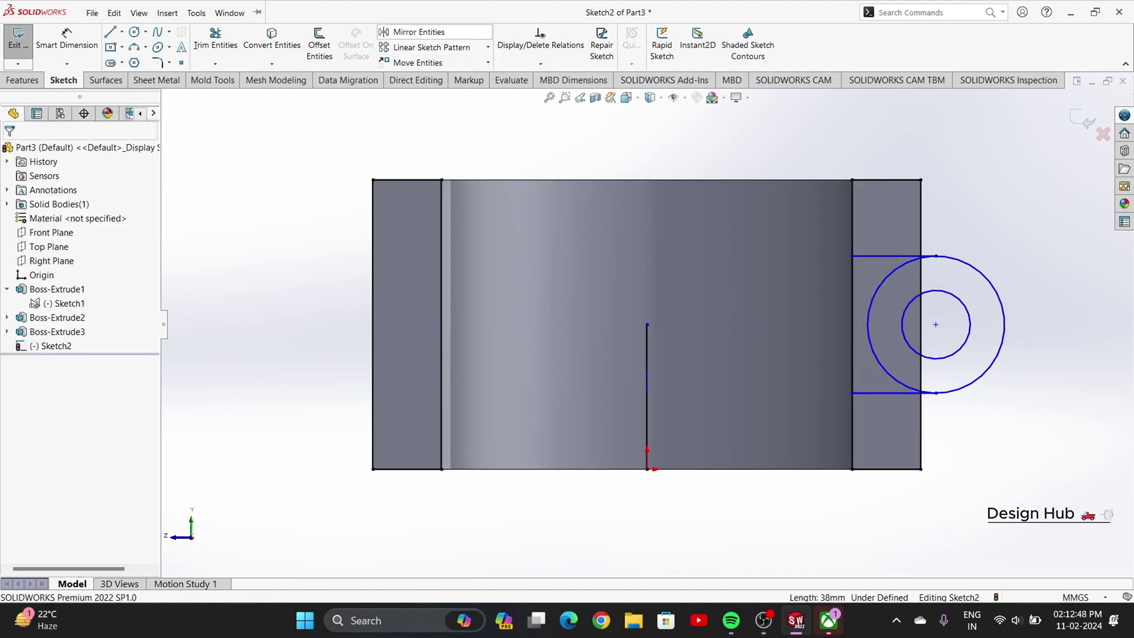
left_click(412, 32)
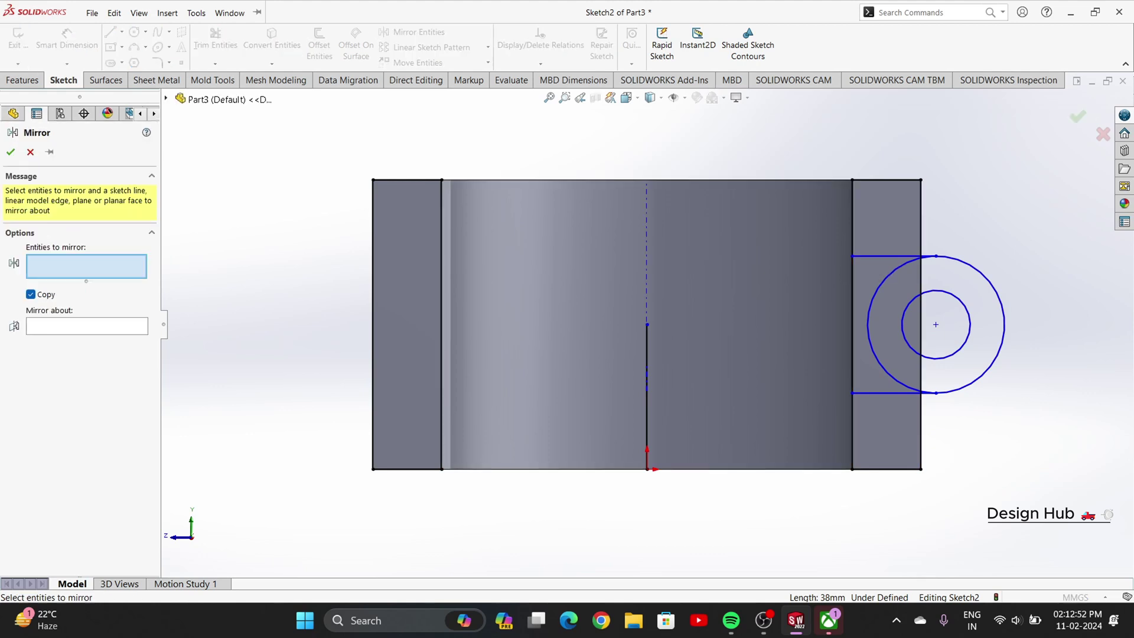
right_click(976, 154)
left_click(1008, 253)
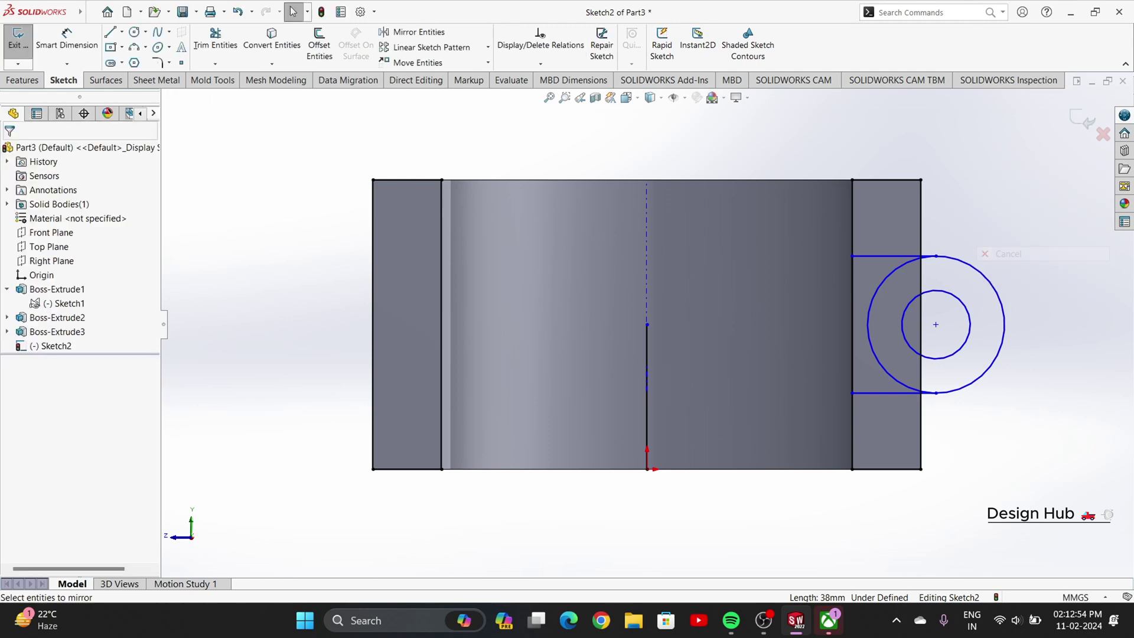
Step: Trim the large circle's inner arc between the two horizontal lines, including the short remnants at the tangent points, to leave a rounded lug outline
left_click(215, 40)
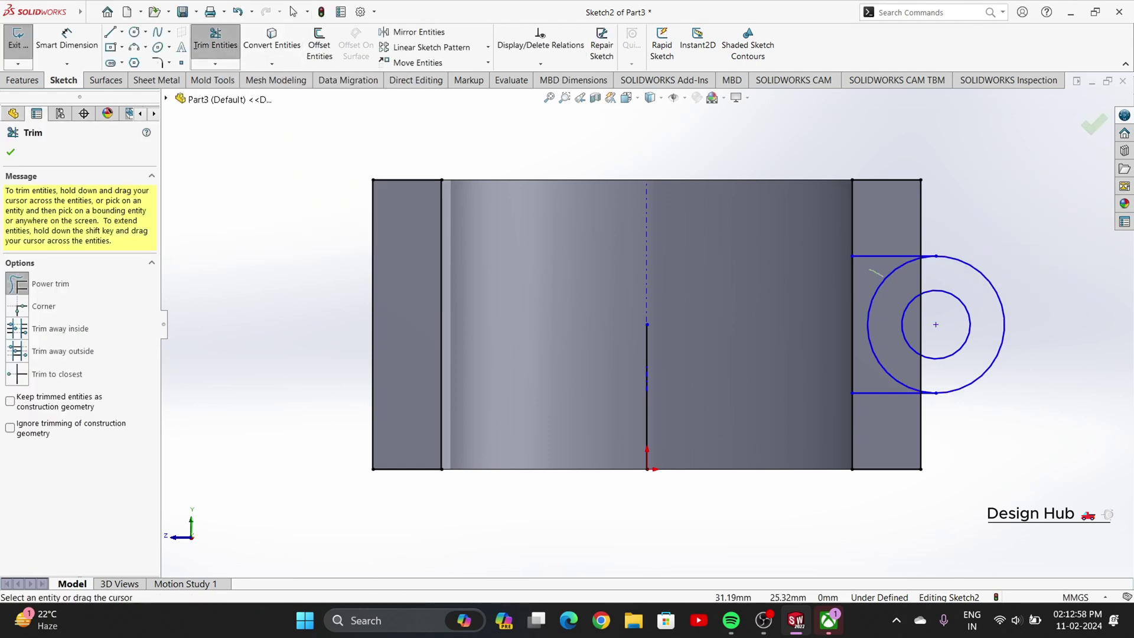
left_click_drag(883, 276, 886, 278)
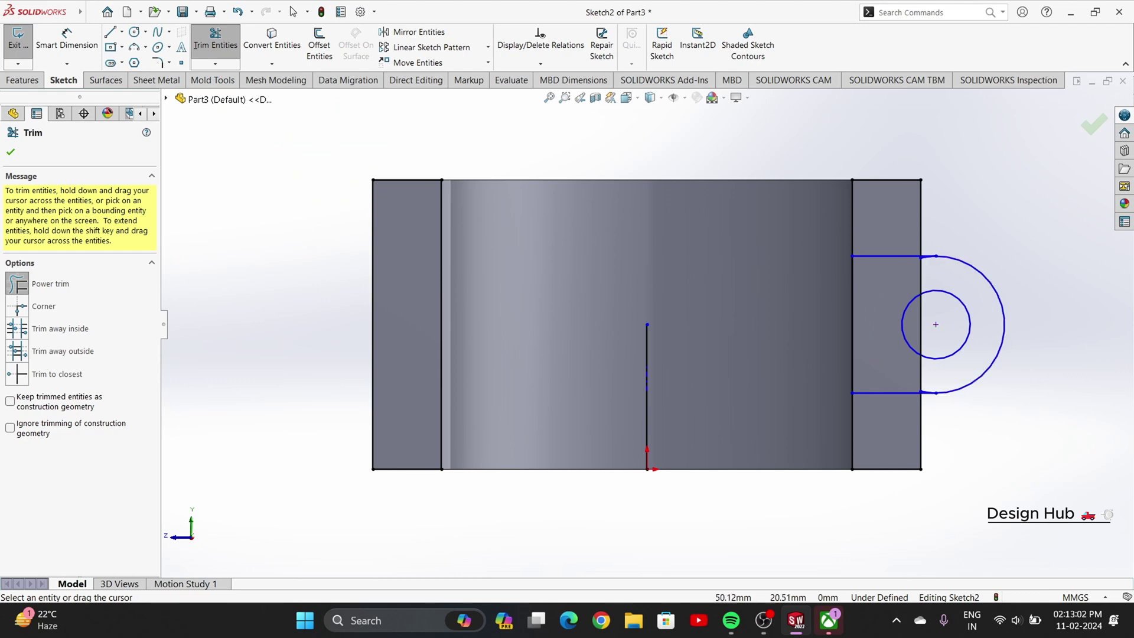
scroll(942, 397, "down", 10)
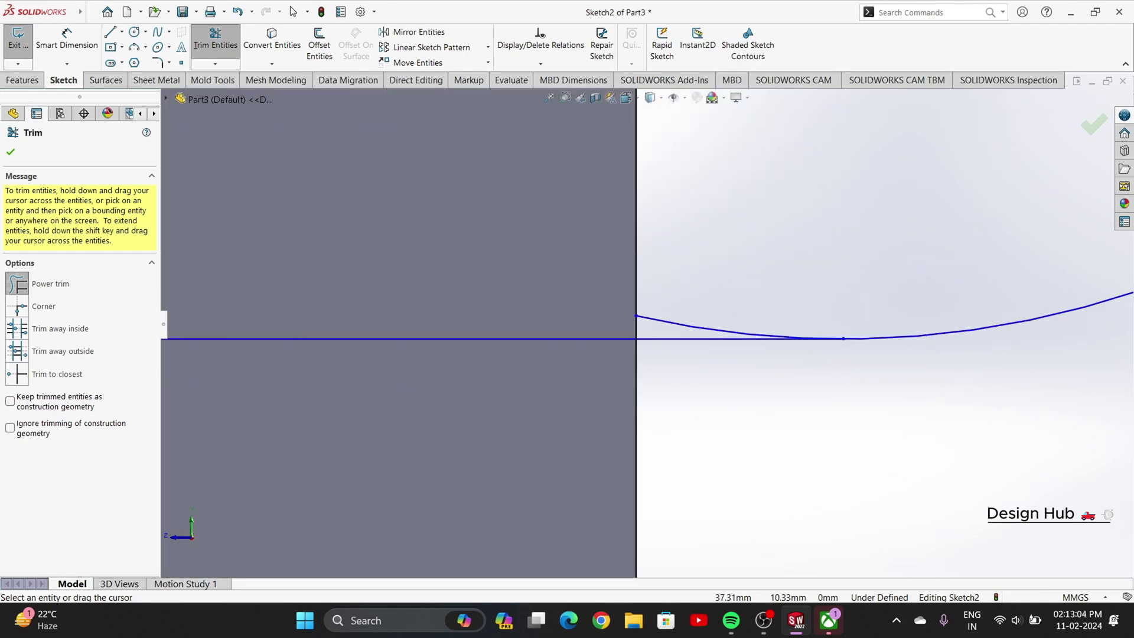
left_click_drag(692, 306, 653, 318)
scroll(608, 567, "up", 10)
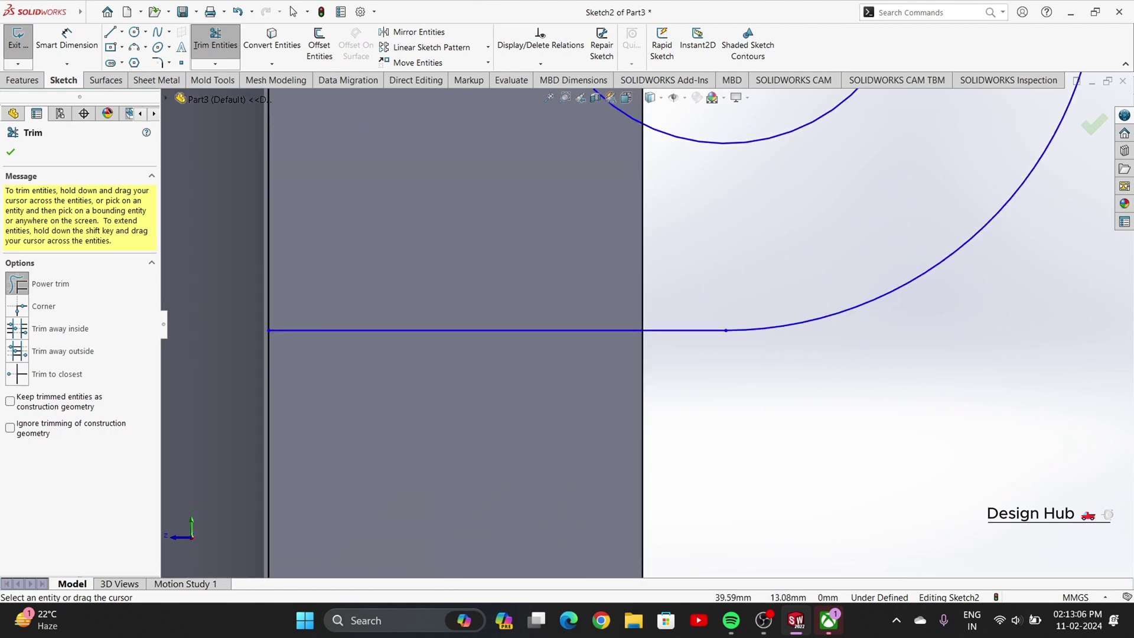
scroll(635, 231, "down", 10)
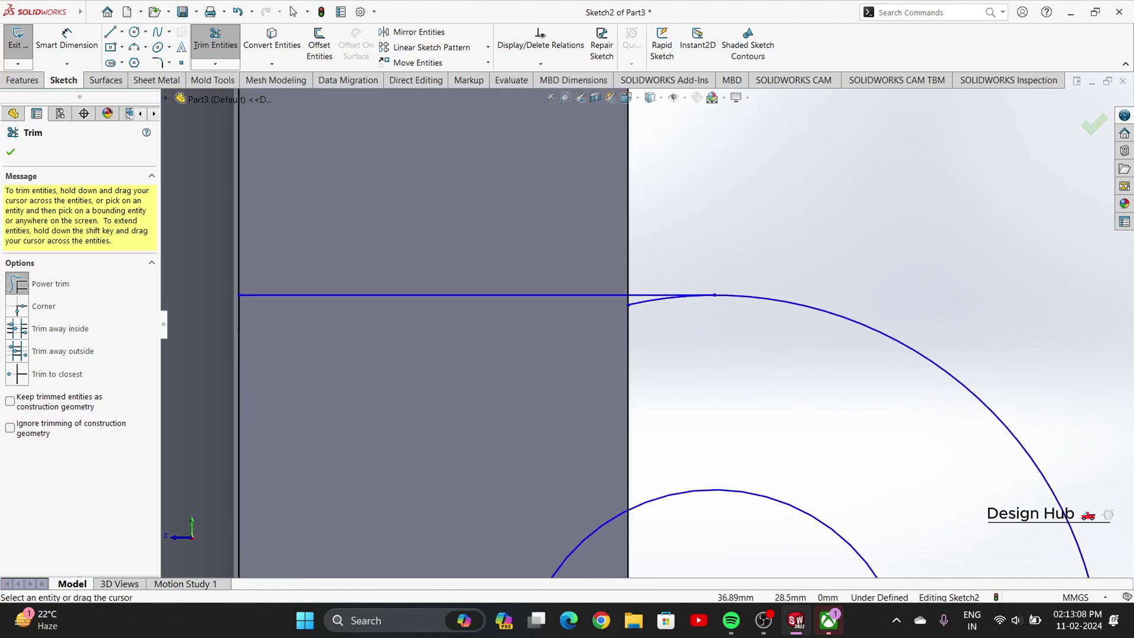
scroll(477, 401, "up", 10)
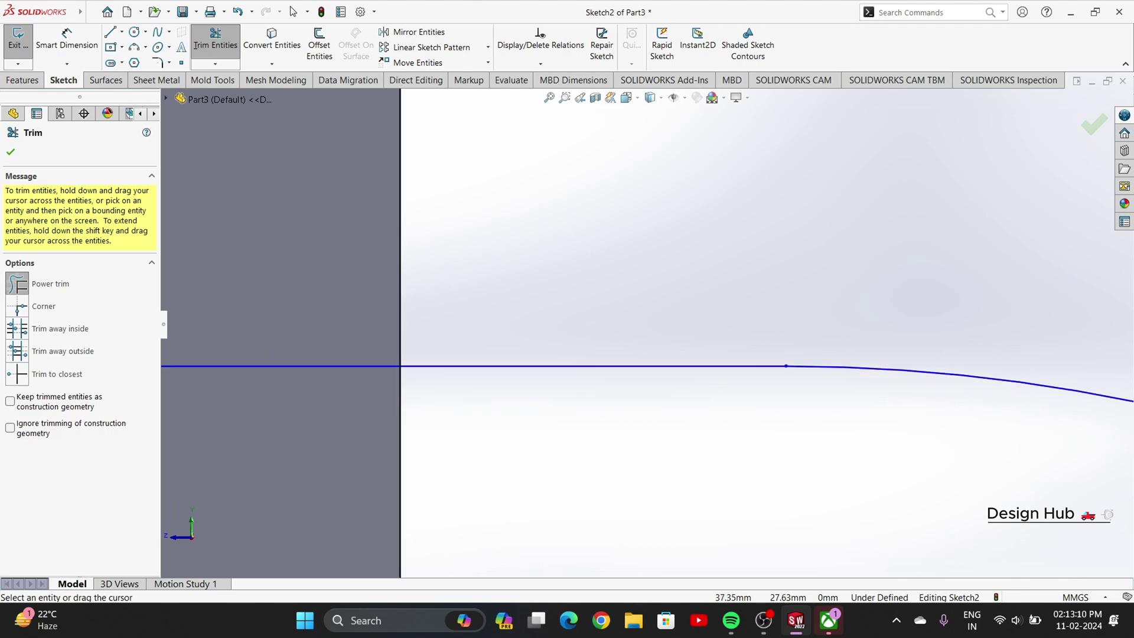
scroll(600, 327, "up", 4)
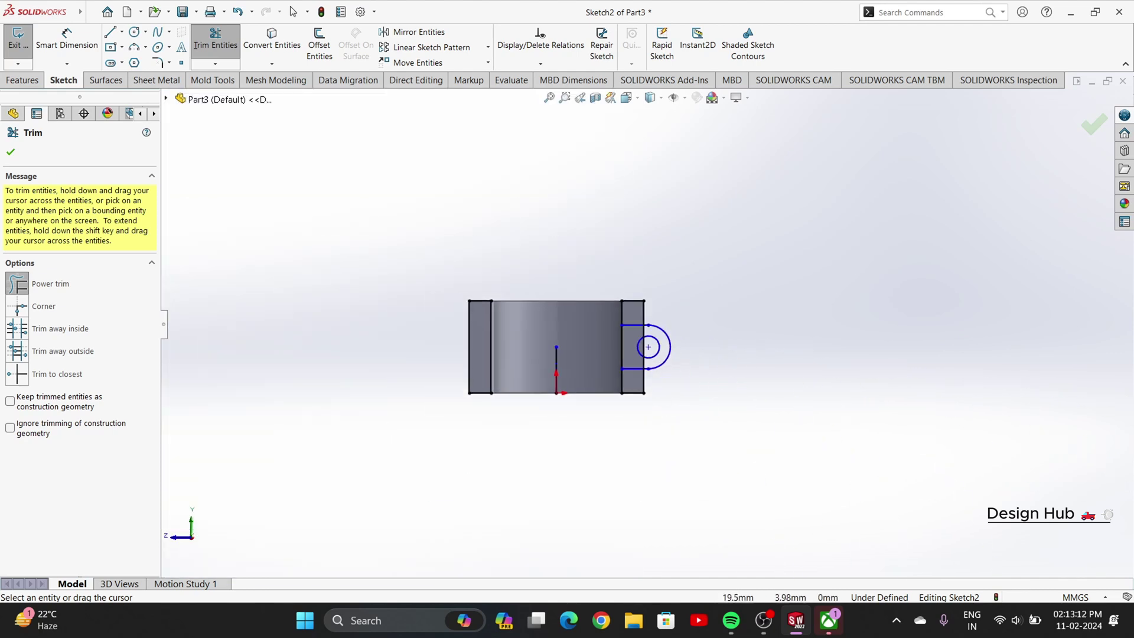
Step: Mirror the lug outline and its small circle about the vertical 19 mm line onto the opposite end face
scroll(598, 319, "down", 3)
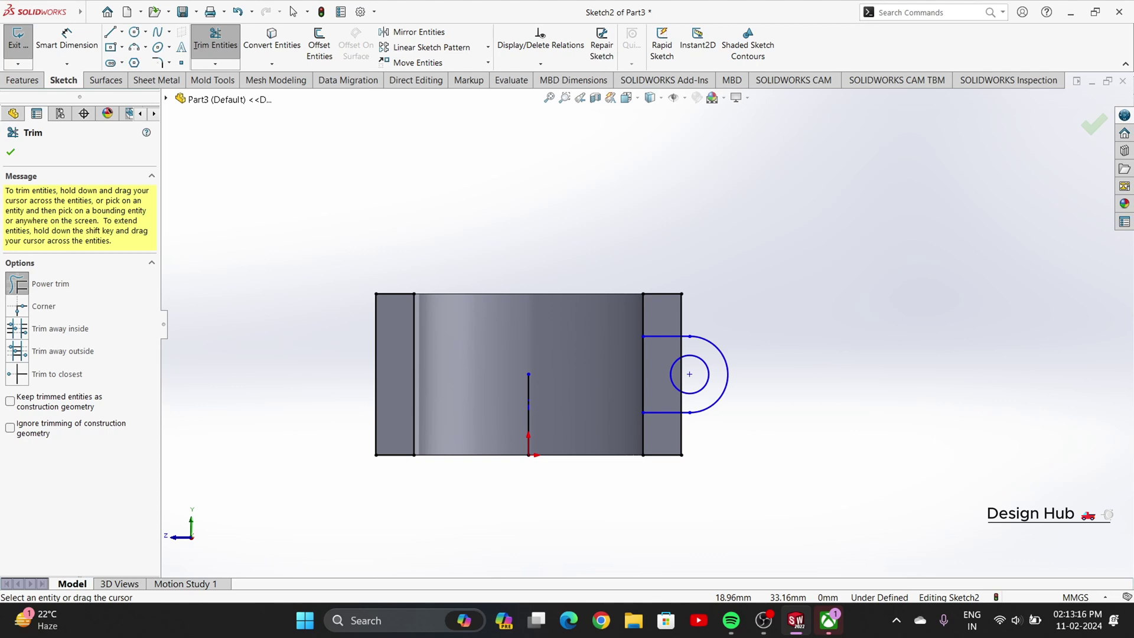
scroll(606, 321, "up", 1)
scroll(679, 355, "down", 1)
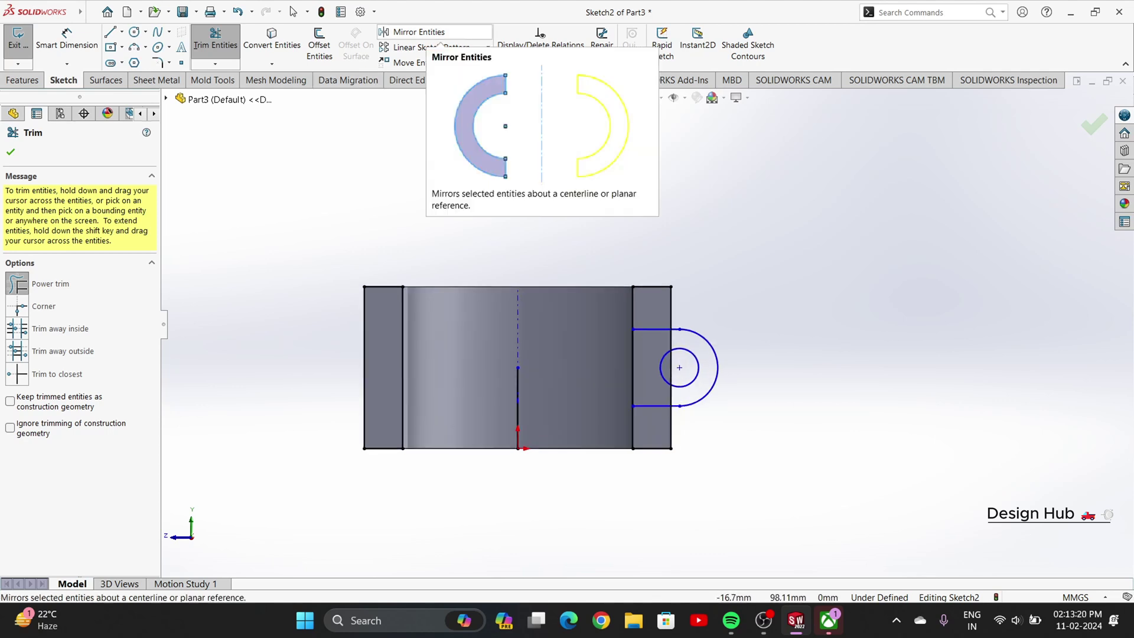
left_click(414, 32)
mouse_move(737, 332)
left_mouse_down()
mouse_move(681, 316)
mouse_move(640, 384)
mouse_move(791, 395)
mouse_move(745, 338)
left_mouse_up()
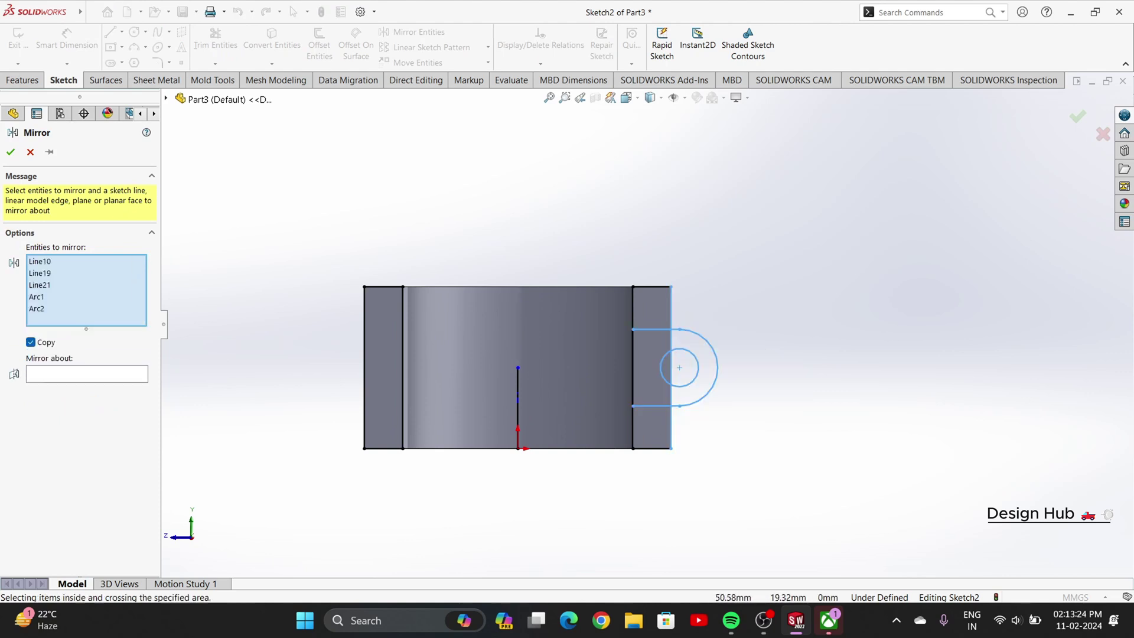
left_click(86, 374)
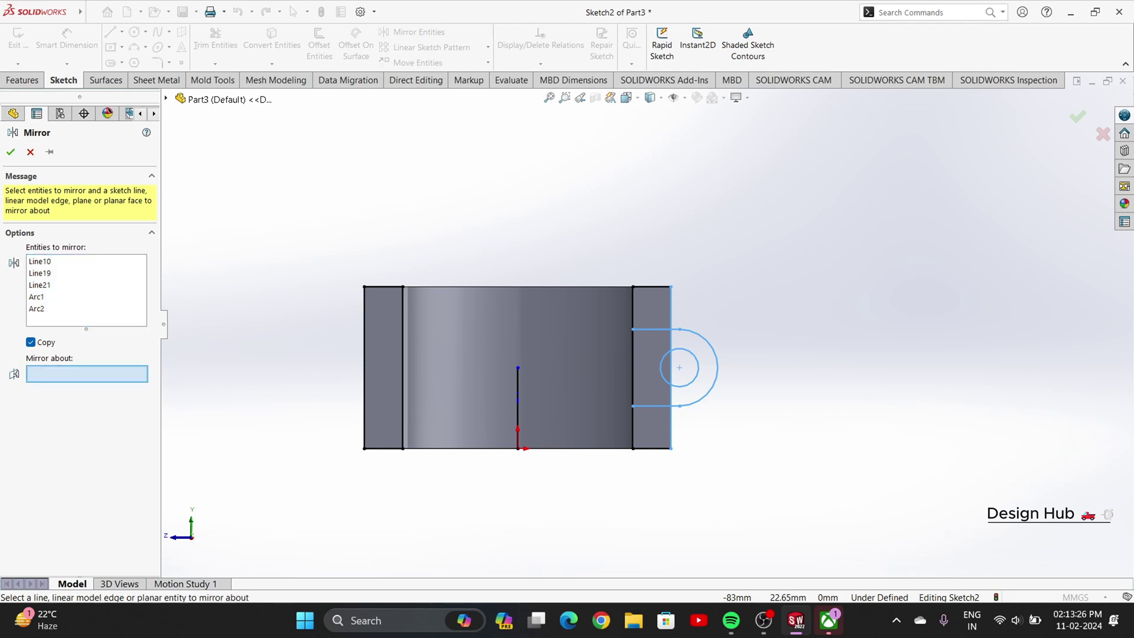
left_click(518, 416)
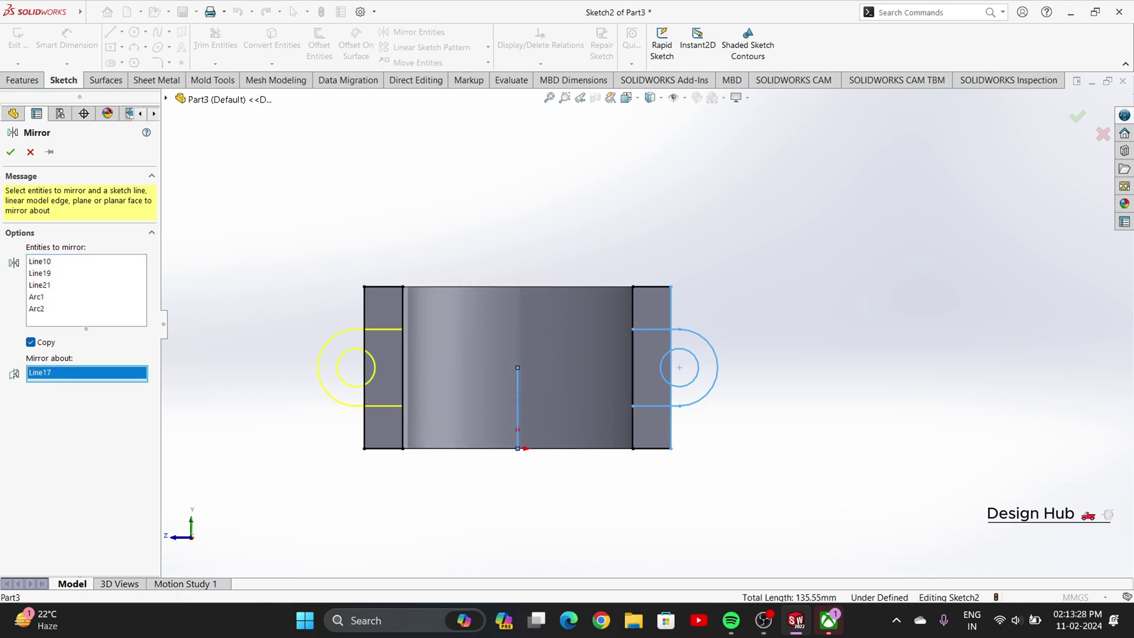
key("Return")
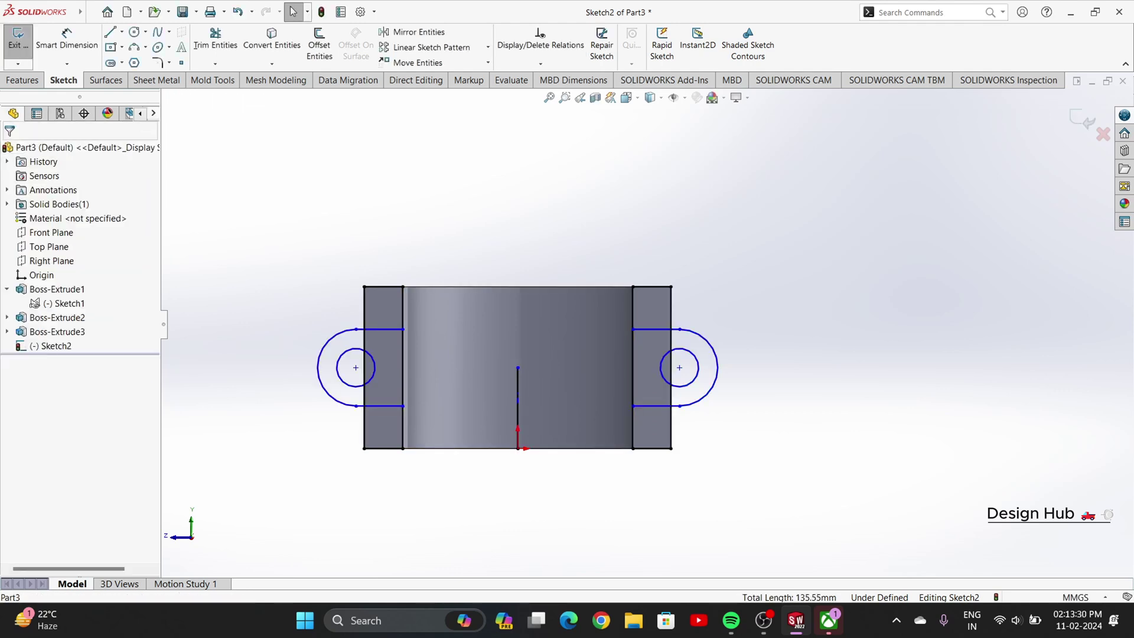
Step: Delete the vertical 19 mm line and trim the converted face outlines above and below both lug profiles
left_click(518, 384)
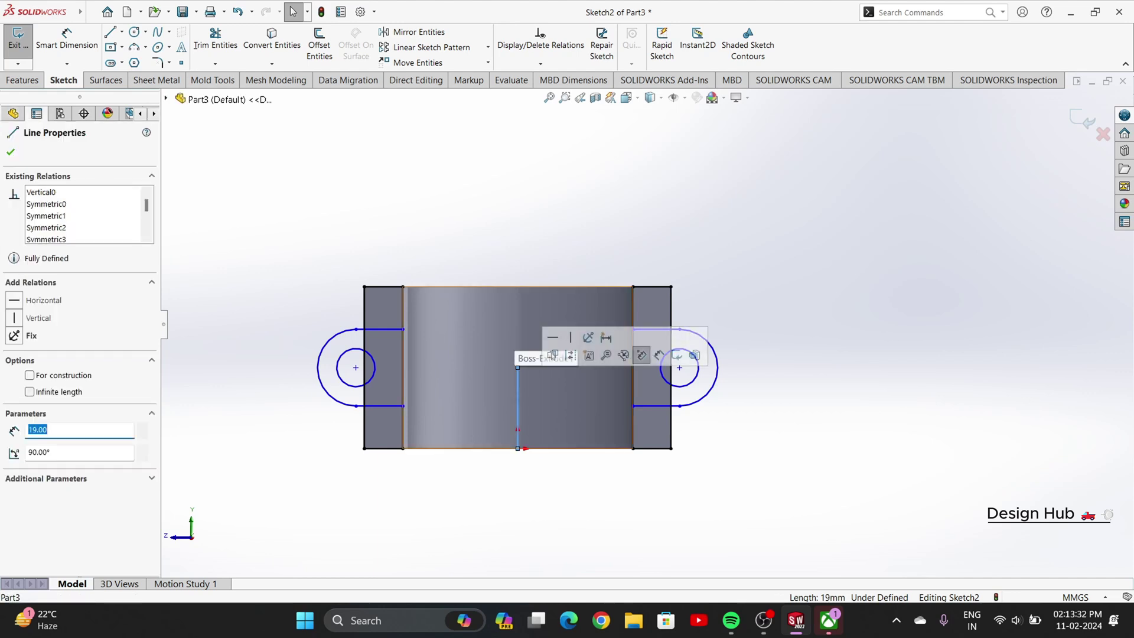
key("Delete")
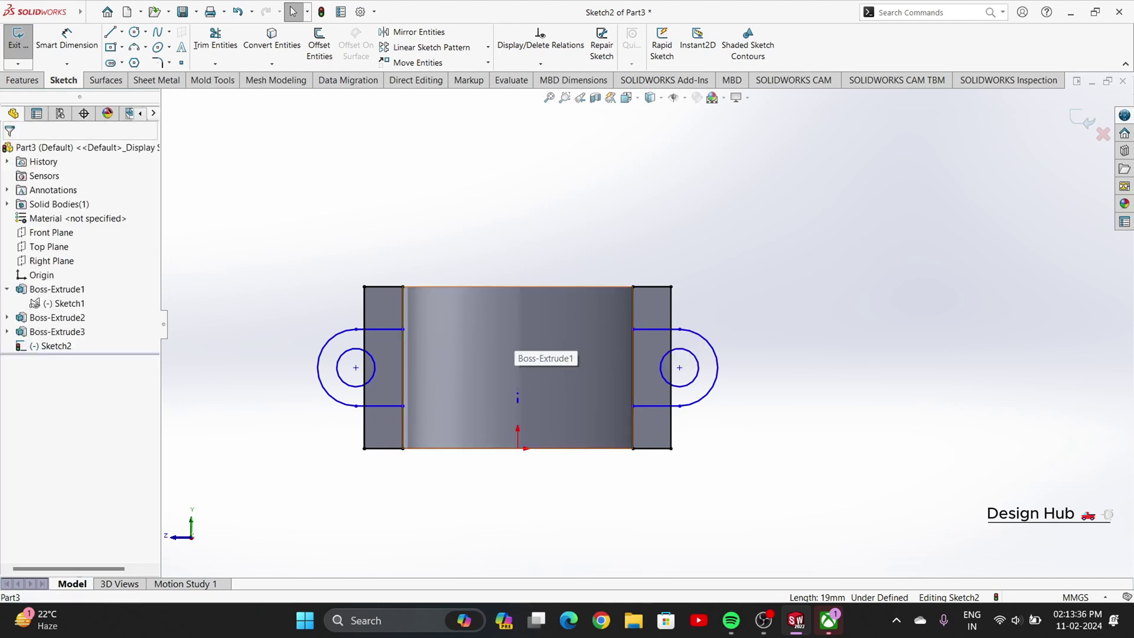
left_click(215, 39)
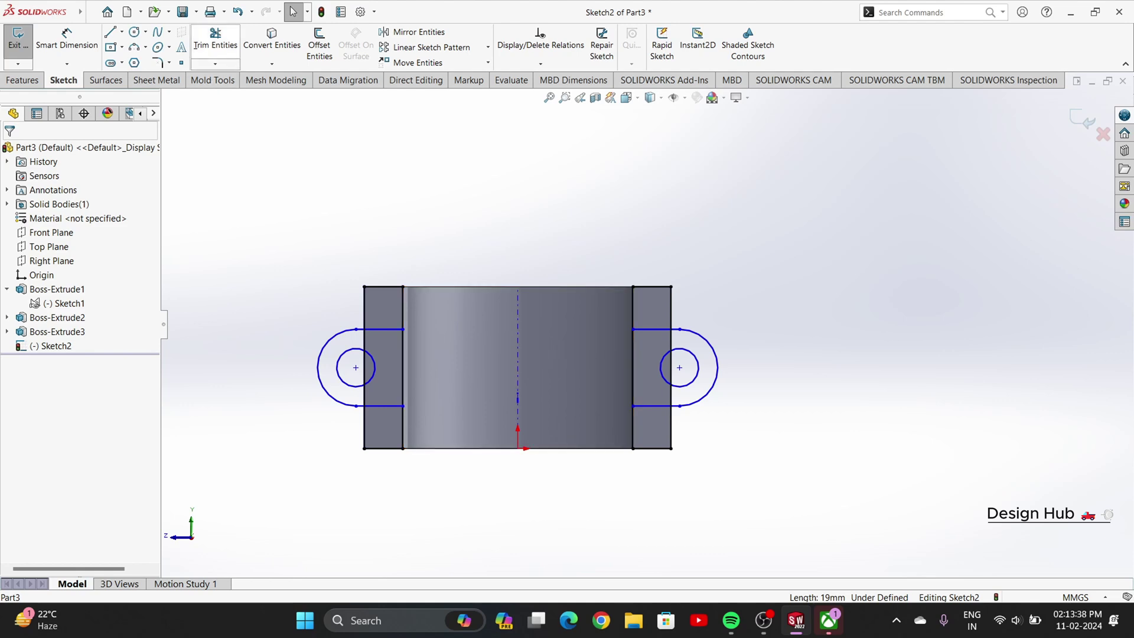
mouse_move(436, 312)
left_mouse_down()
mouse_move(362, 302)
mouse_move(374, 262)
mouse_move(388, 296)
left_mouse_up()
mouse_move(655, 277)
left_mouse_down()
mouse_move(649, 298)
mouse_move(679, 319)
mouse_move(731, 419)
mouse_move(633, 430)
mouse_move(649, 457)
left_mouse_up()
mouse_move(428, 418)
left_mouse_down()
mouse_move(359, 432)
mouse_move(381, 466)
left_mouse_up()
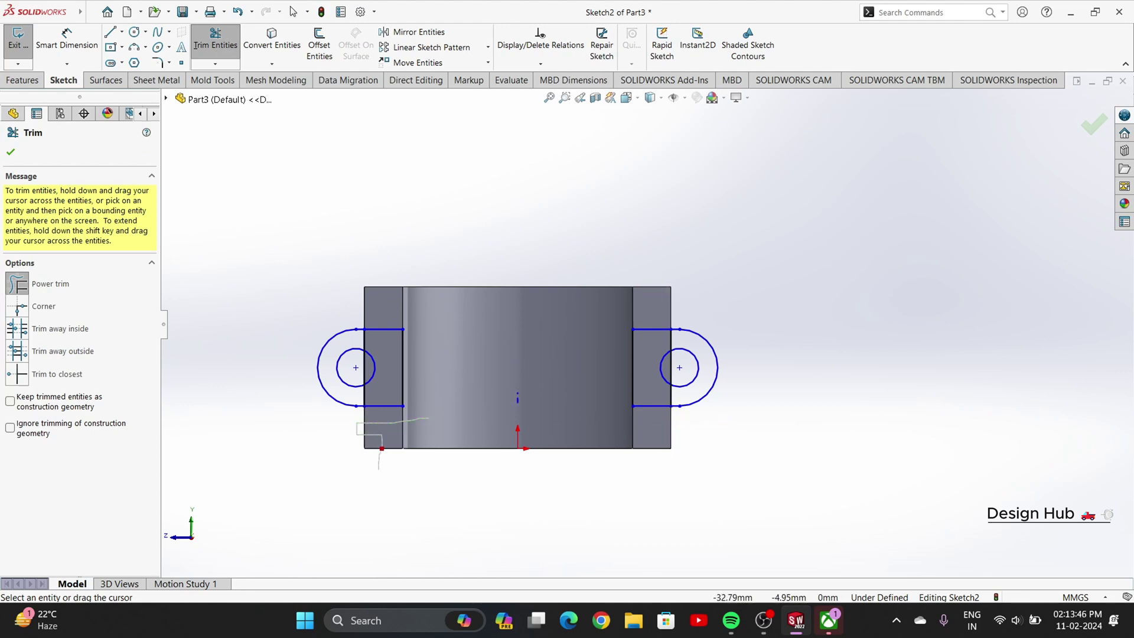
Step: Extrude the four lug regions around the bolt holes at both open ends by 30 mm in the reversed direction
right_click(496, 194)
left_click(532, 231)
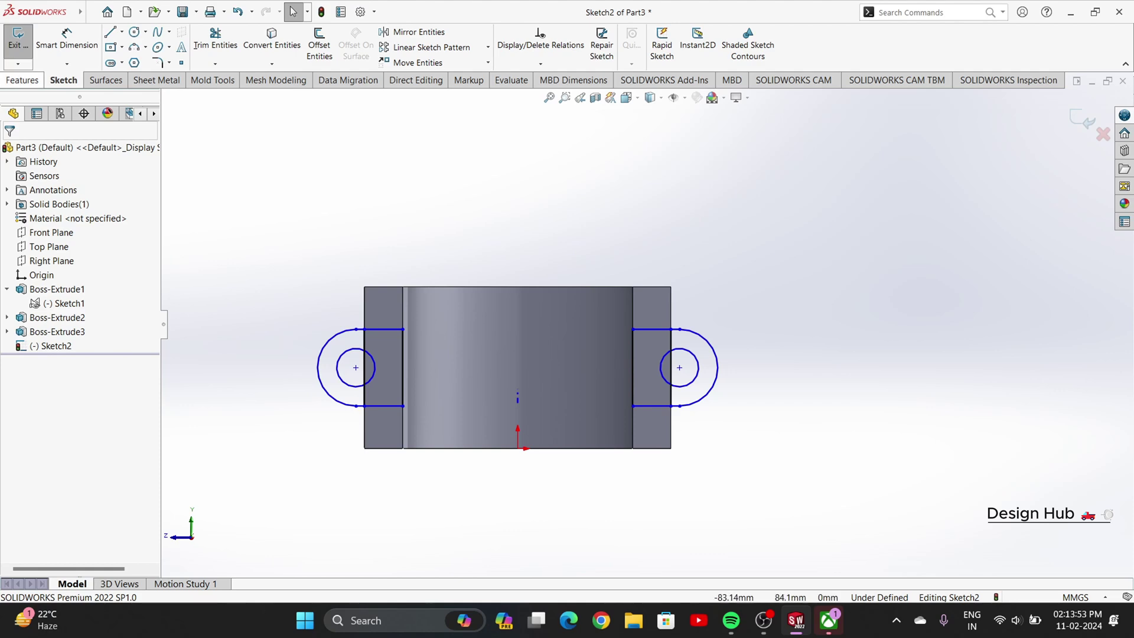
left_click(22, 80)
left_click(23, 44)
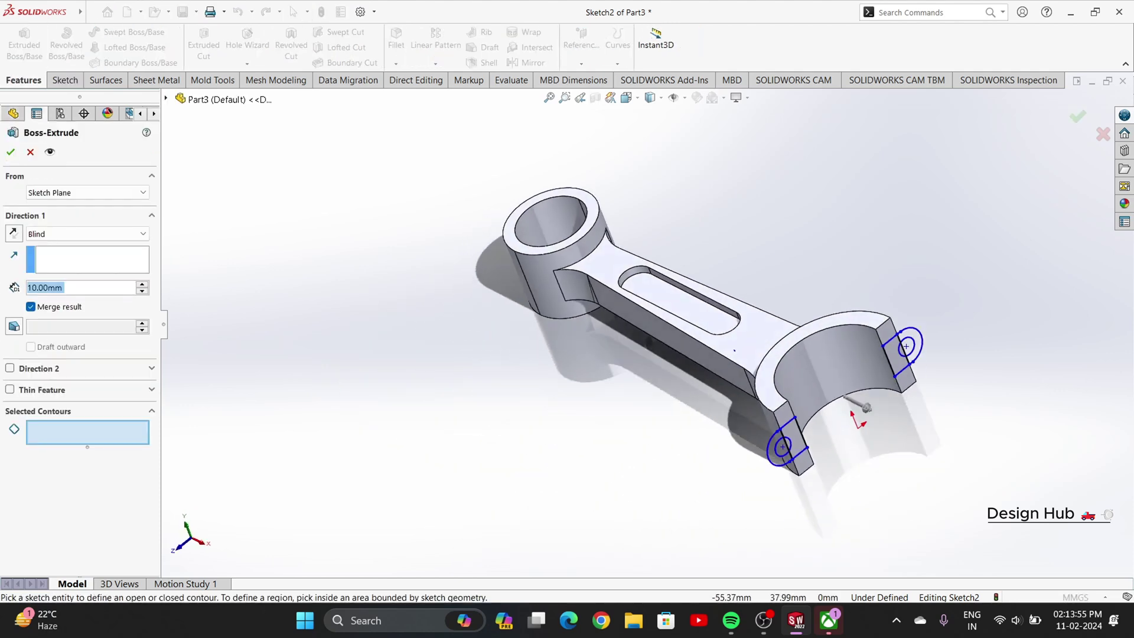
scroll(803, 455, "down", 5)
left_click(682, 406)
left_click(732, 386)
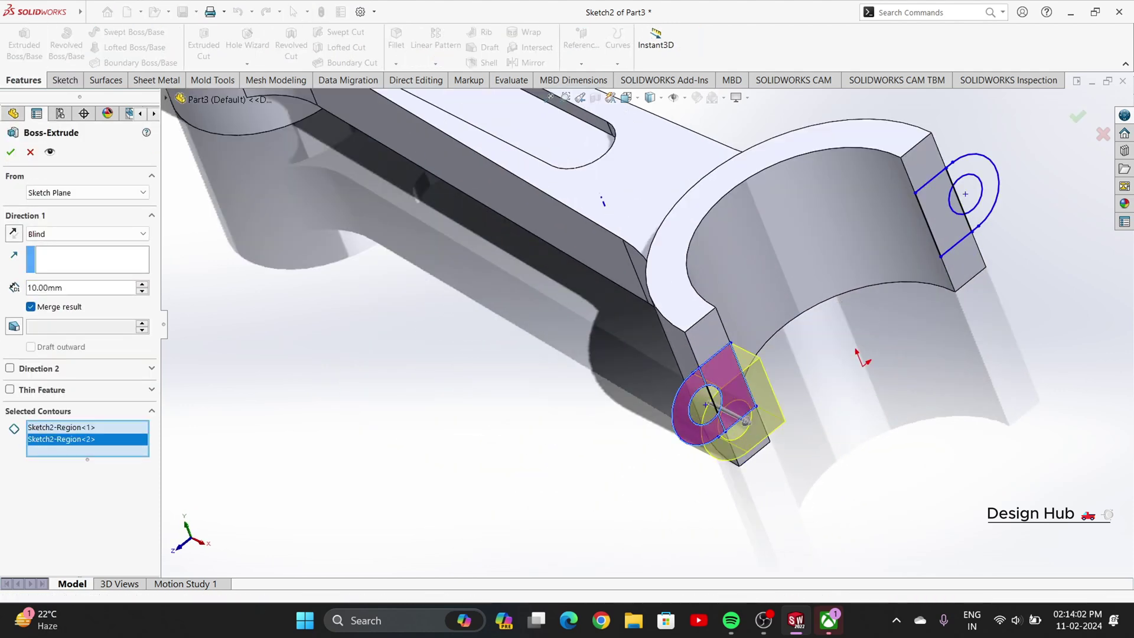
left_click(940, 214)
left_click(985, 189)
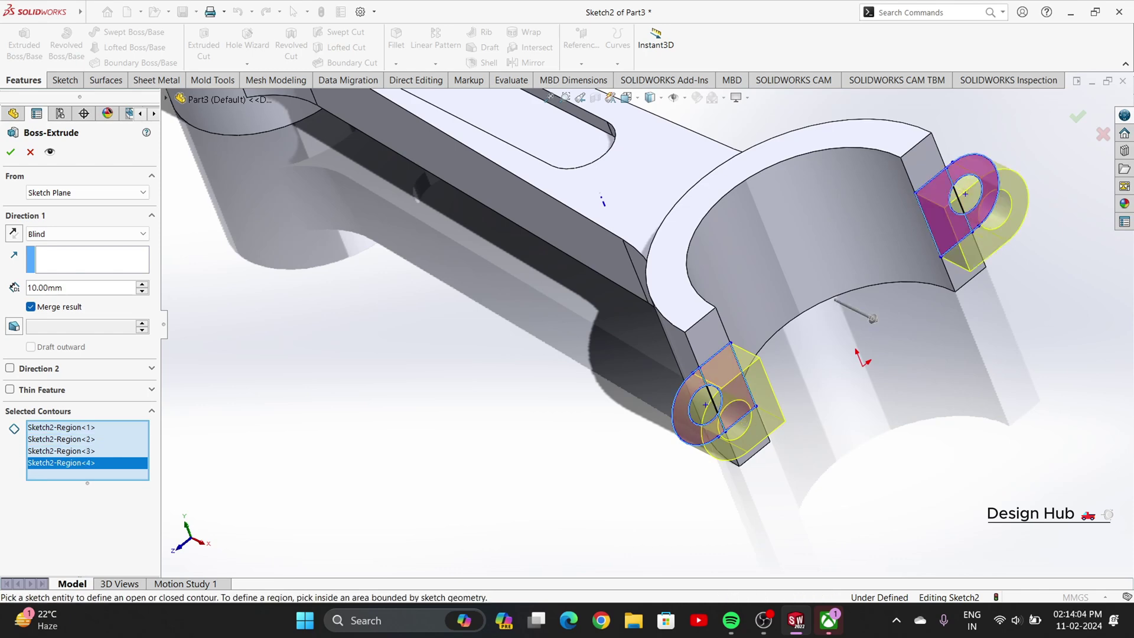
left_click(14, 233)
type("30")
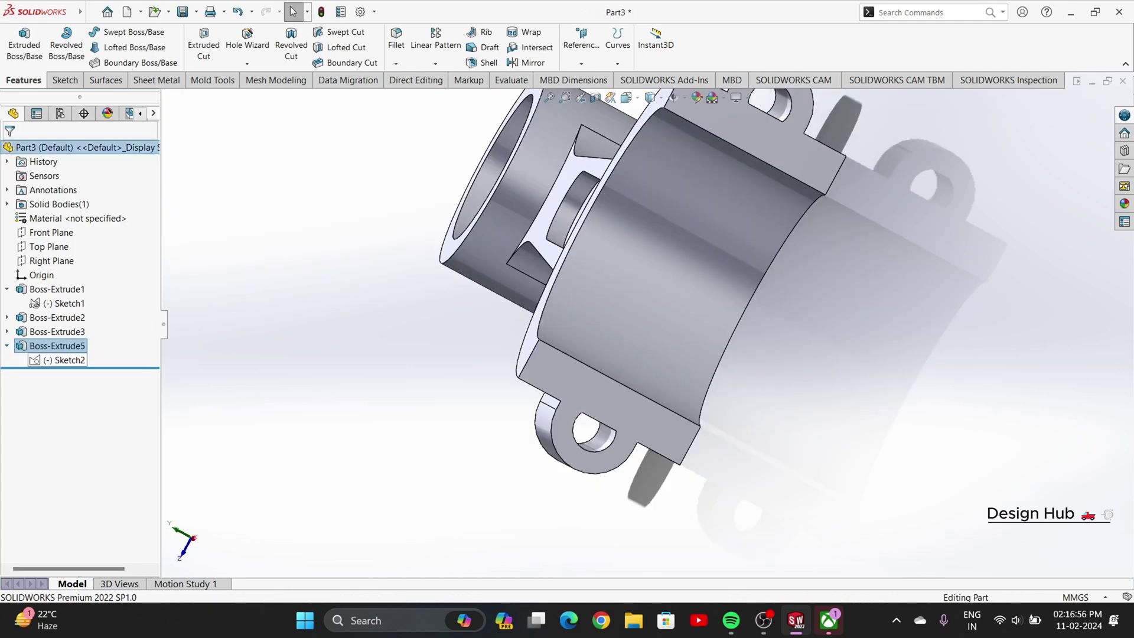
Step: Reuse the lug sketch to cut the half-circle hole regions on both end faces Through All from the sketch plane
left_click(69, 361)
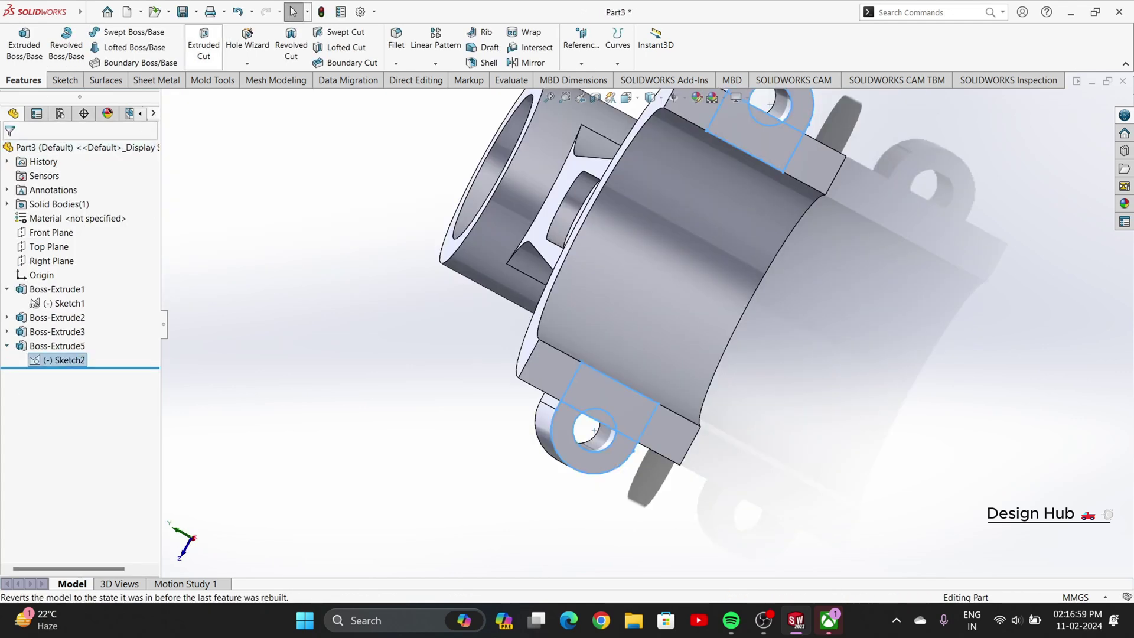
left_click(203, 44)
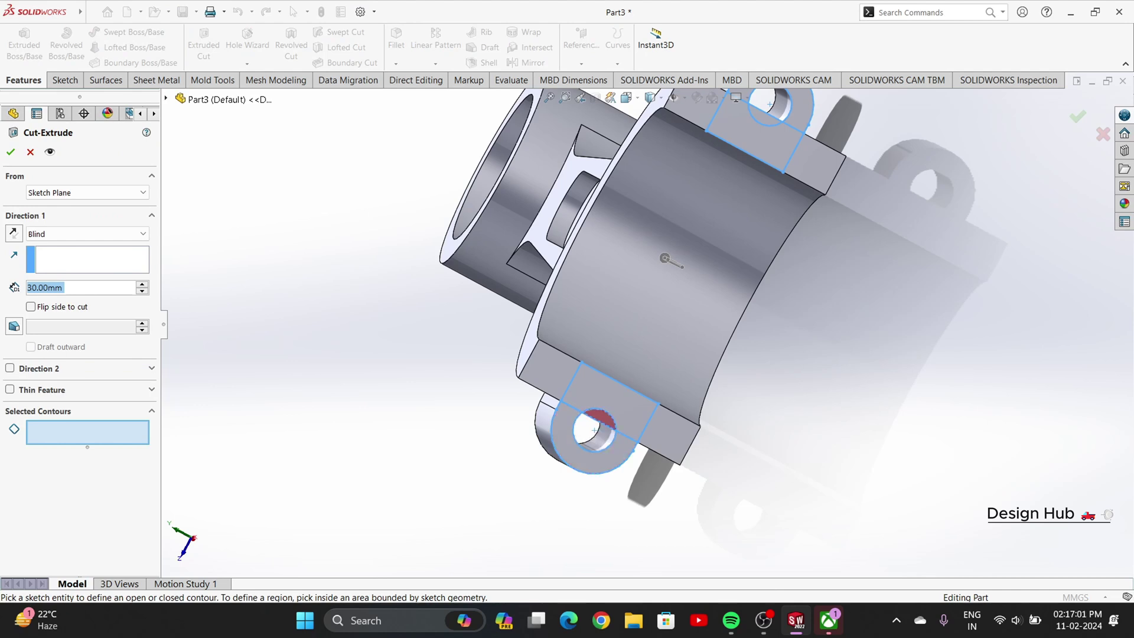
left_click(599, 416)
left_click(762, 112)
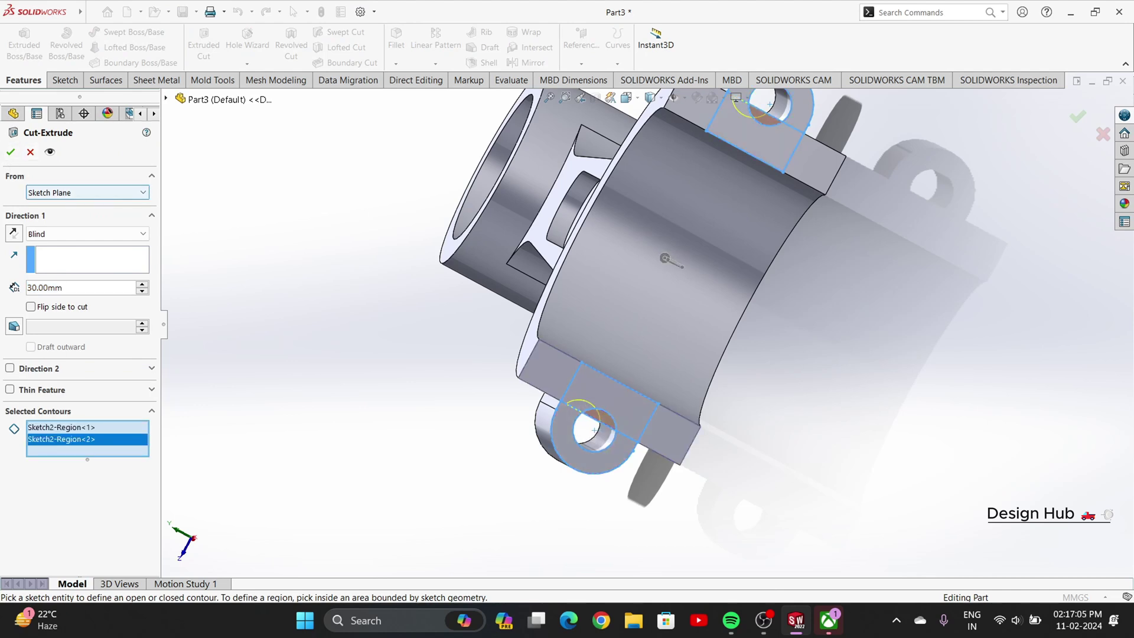
left_click(85, 193)
left_click(49, 205)
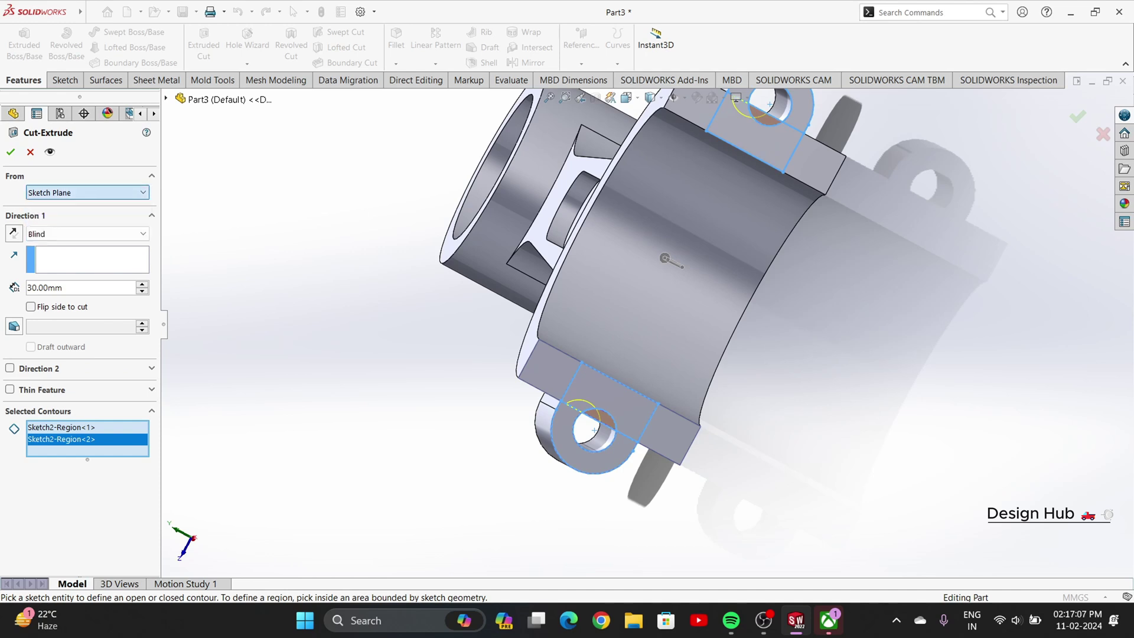
left_click(85, 234)
left_click(48, 254)
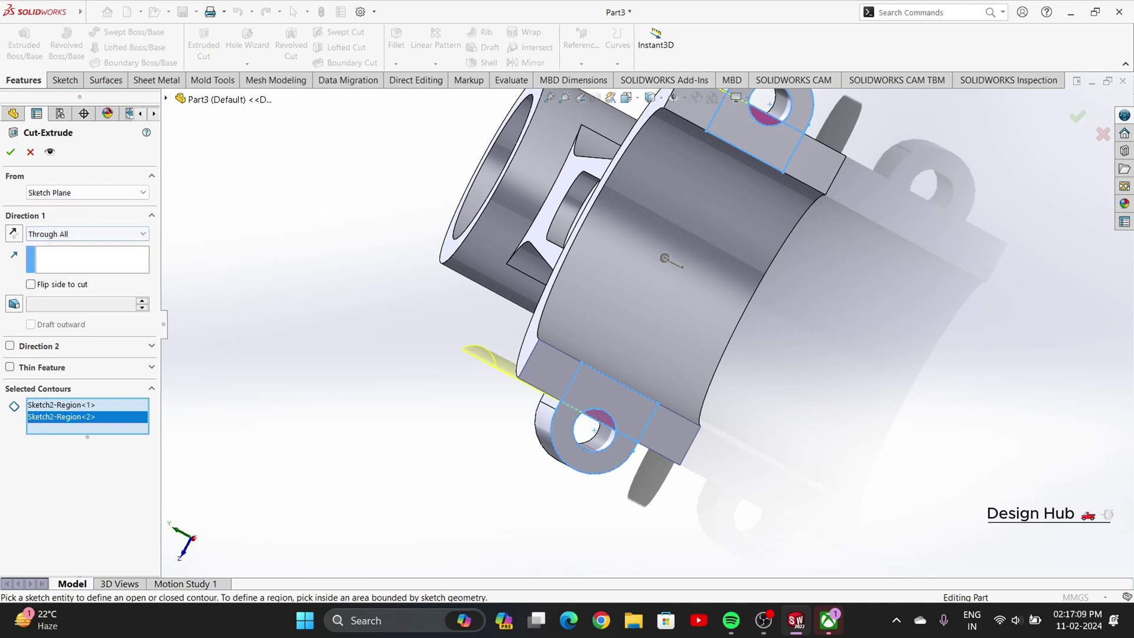
key("Return")
scroll(646, 322, "up", 3)
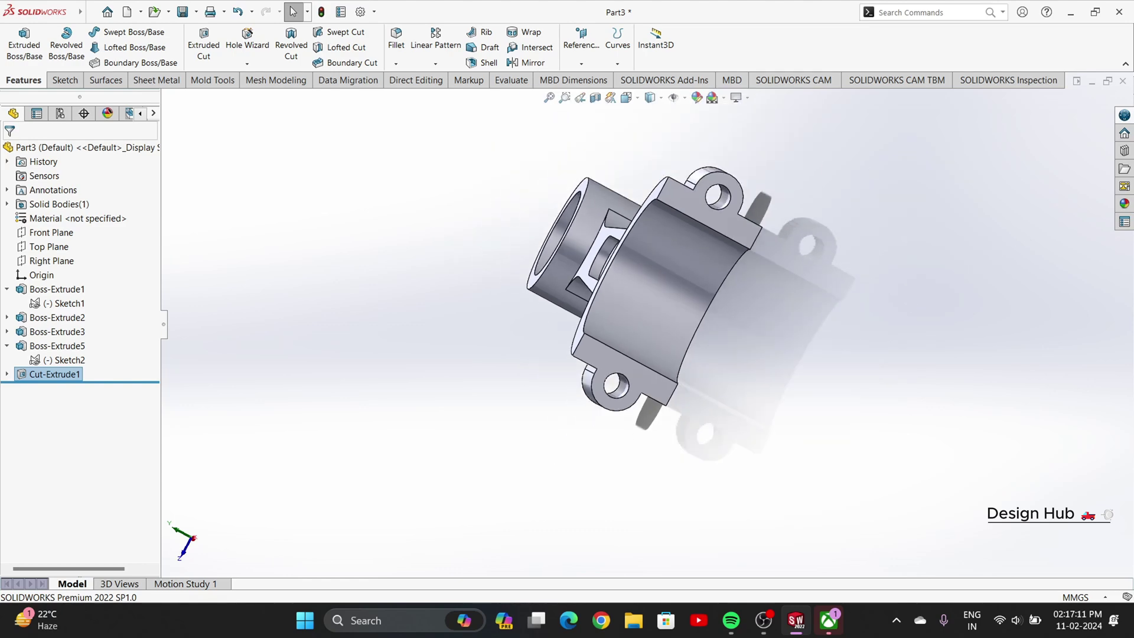
middle_click_drag(591, 296, 738, 313)
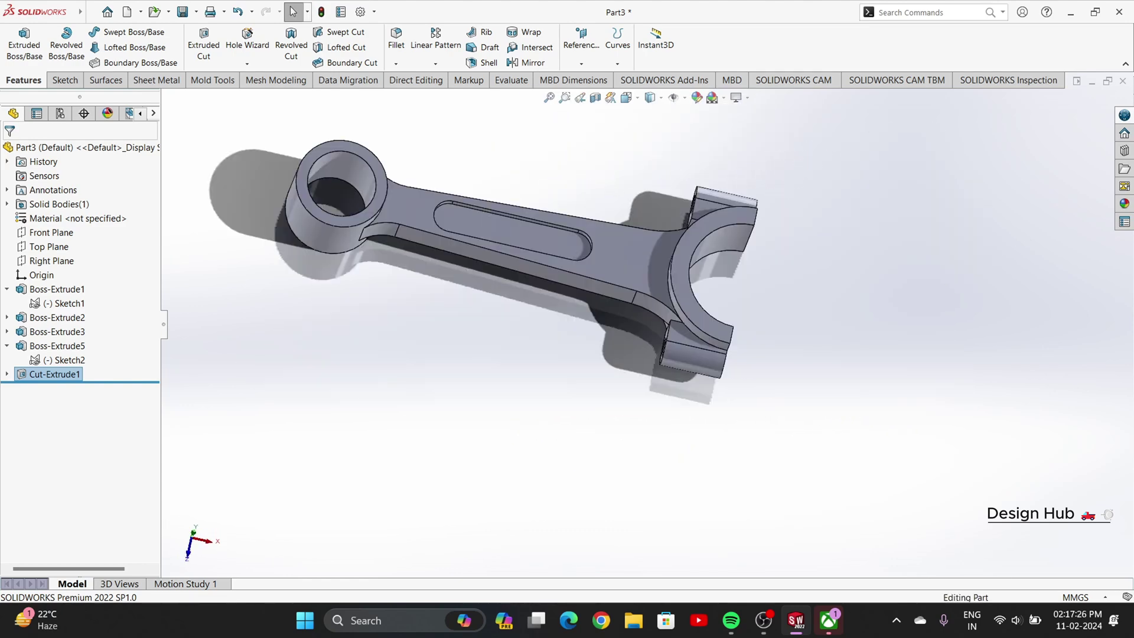
Step: Fillet the floor edges of the slotted pockets on both sides of the shank with a 1 mm radius
scroll(648, 330, "up", 3)
scroll(492, 192, "down", 4)
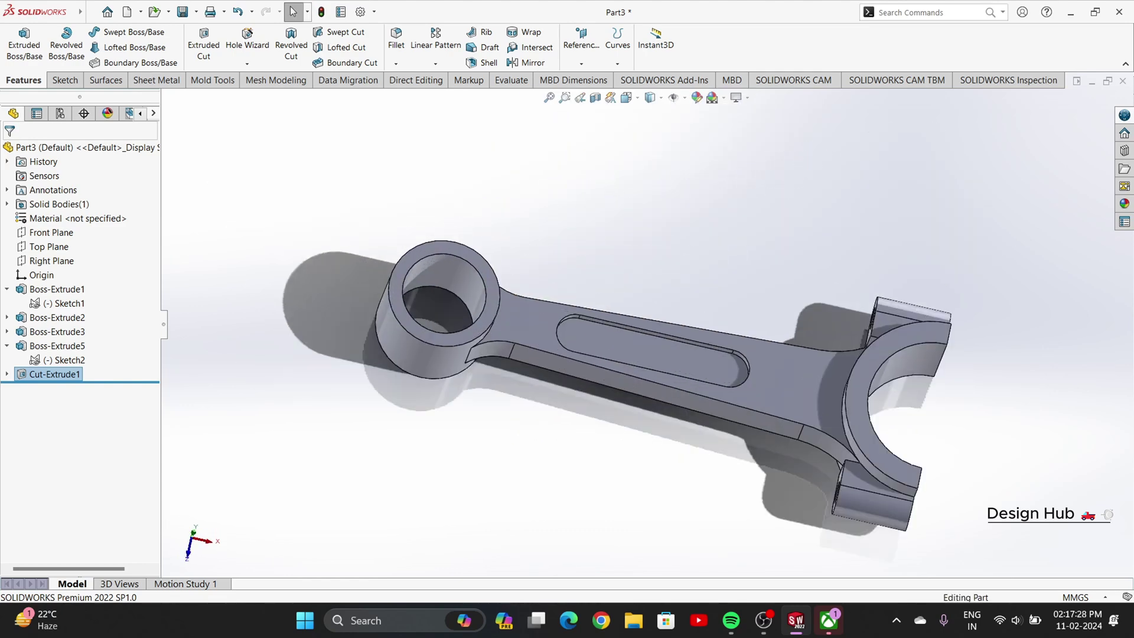
left_click(65, 80)
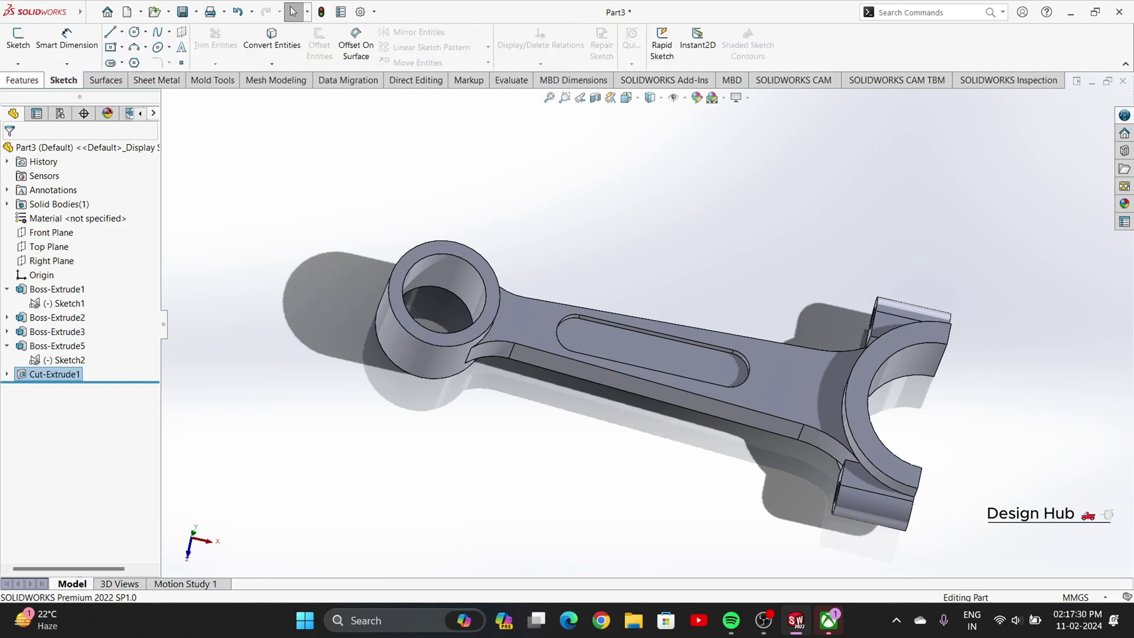
left_click(23, 81)
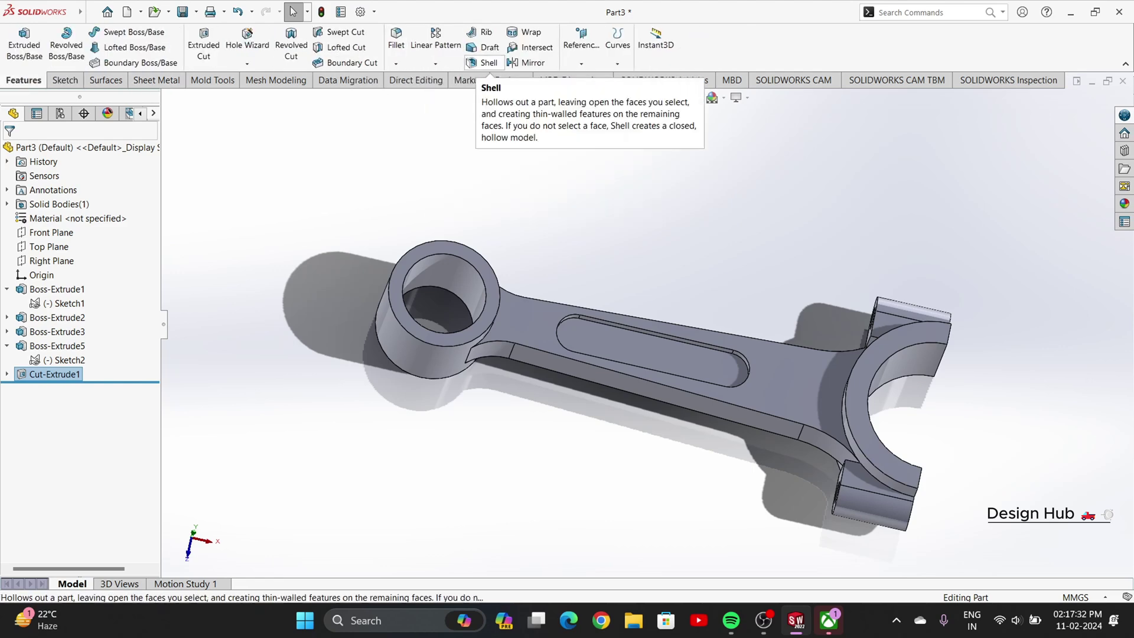
left_click(395, 63)
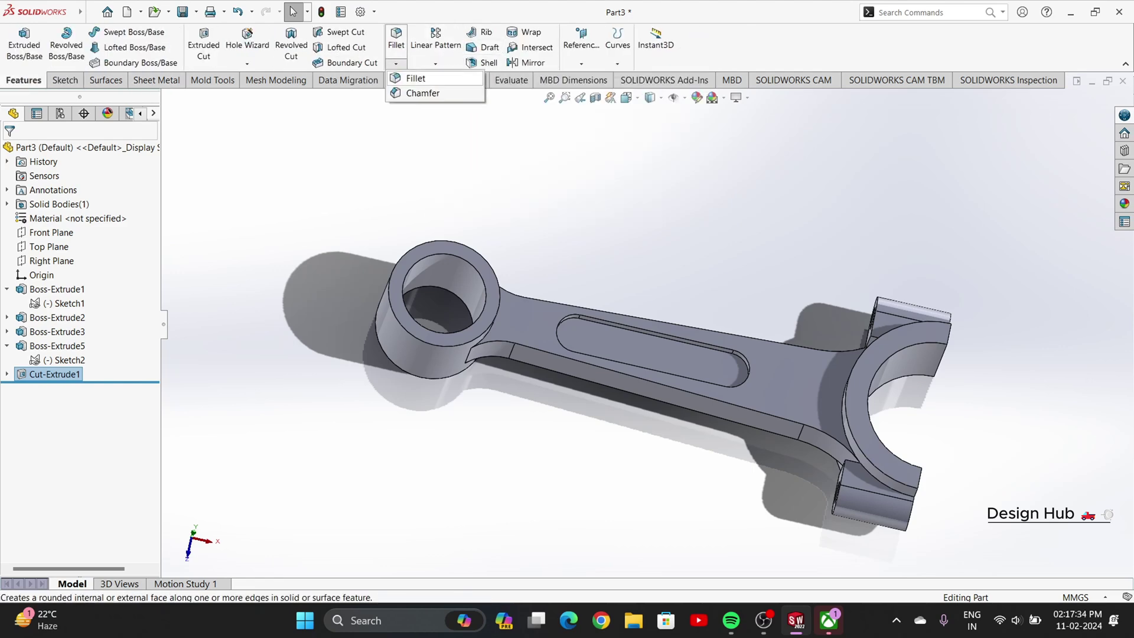
left_click(414, 79)
scroll(620, 319, "down", 5)
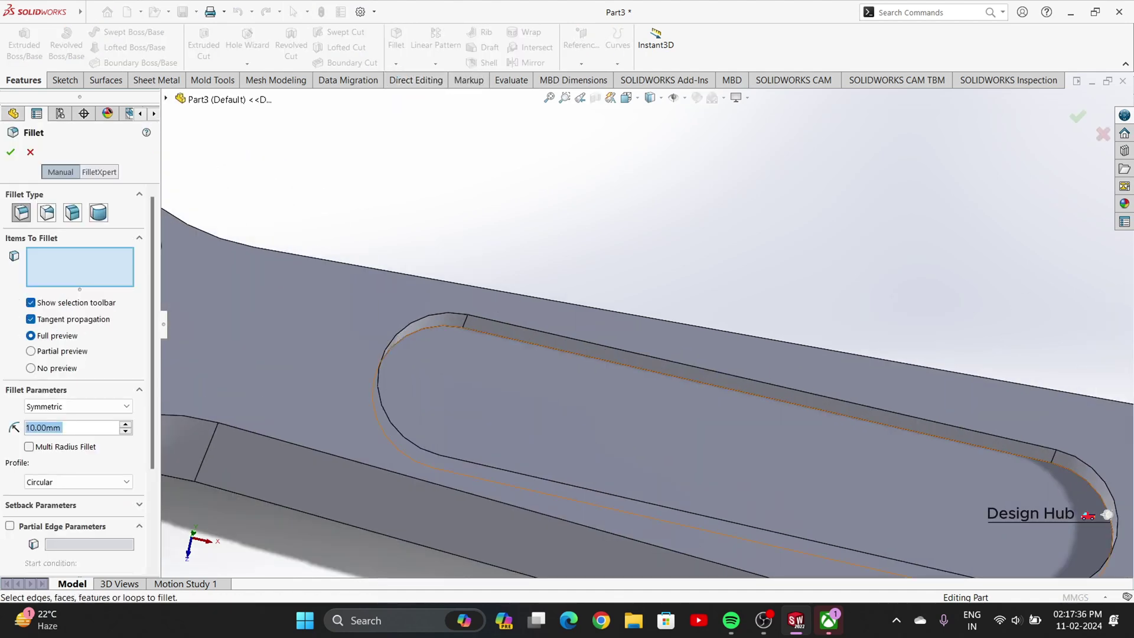
left_click(1108, 514)
scroll(535, 378, "up", 4)
middle_click_drag(540, 428, 565, 240)
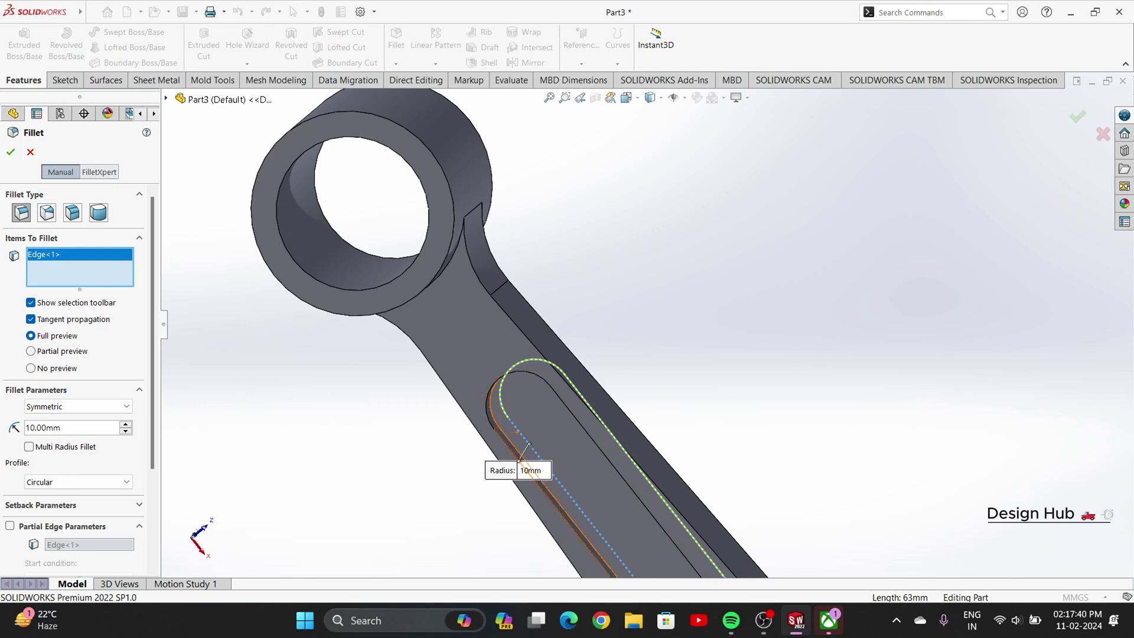
scroll(490, 501, "down", 4)
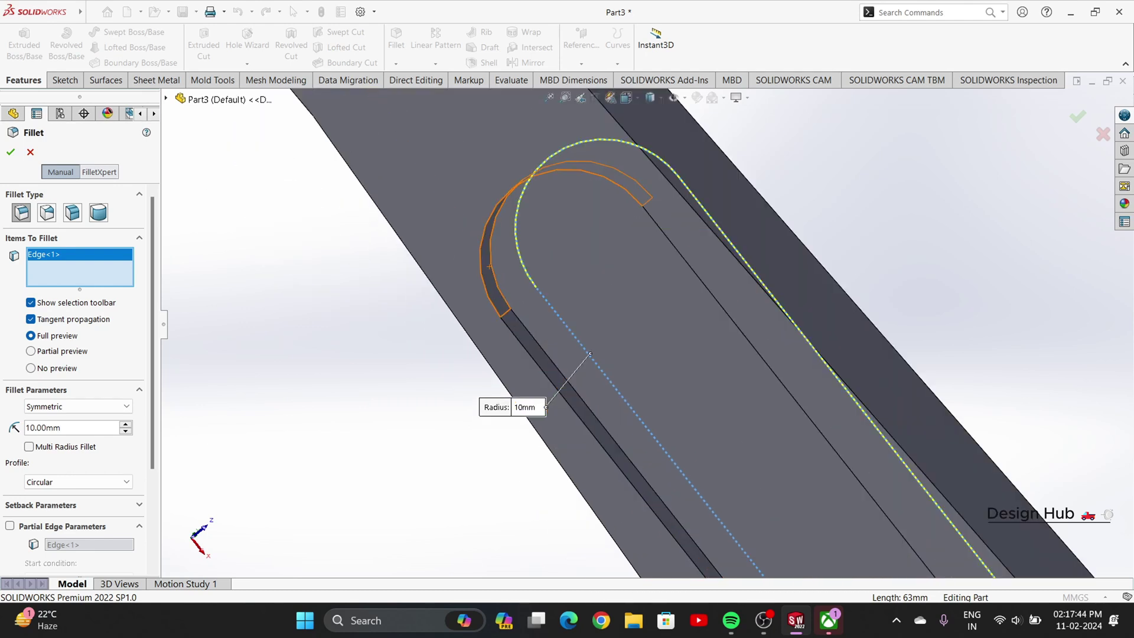
left_click(492, 258)
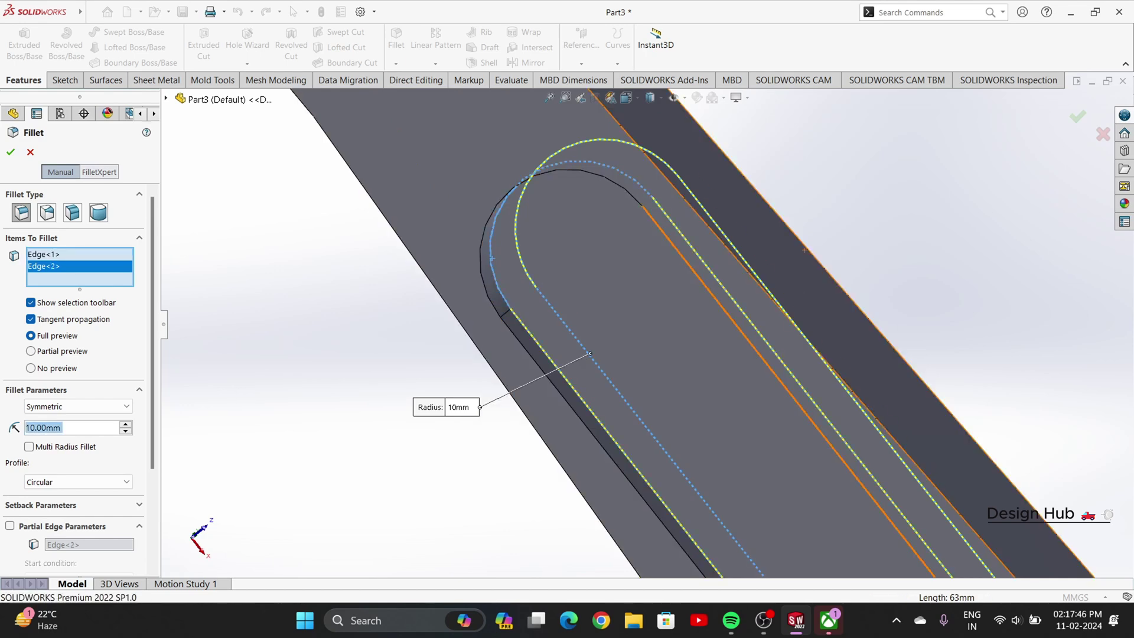
type("1")
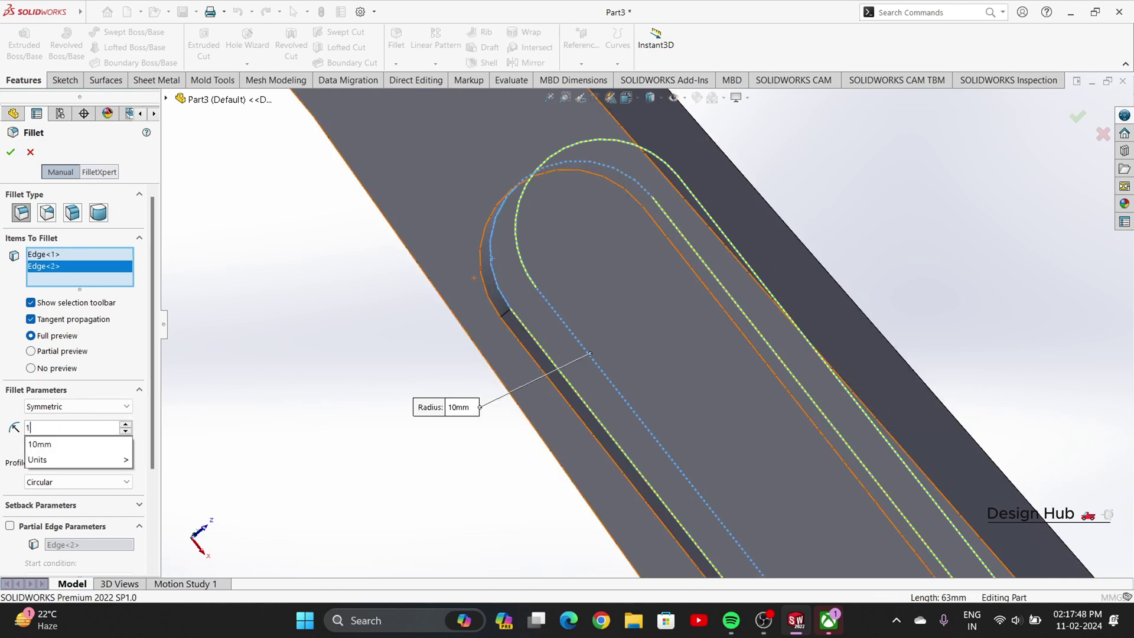
key("Return")
scroll(649, 325, "up", 5)
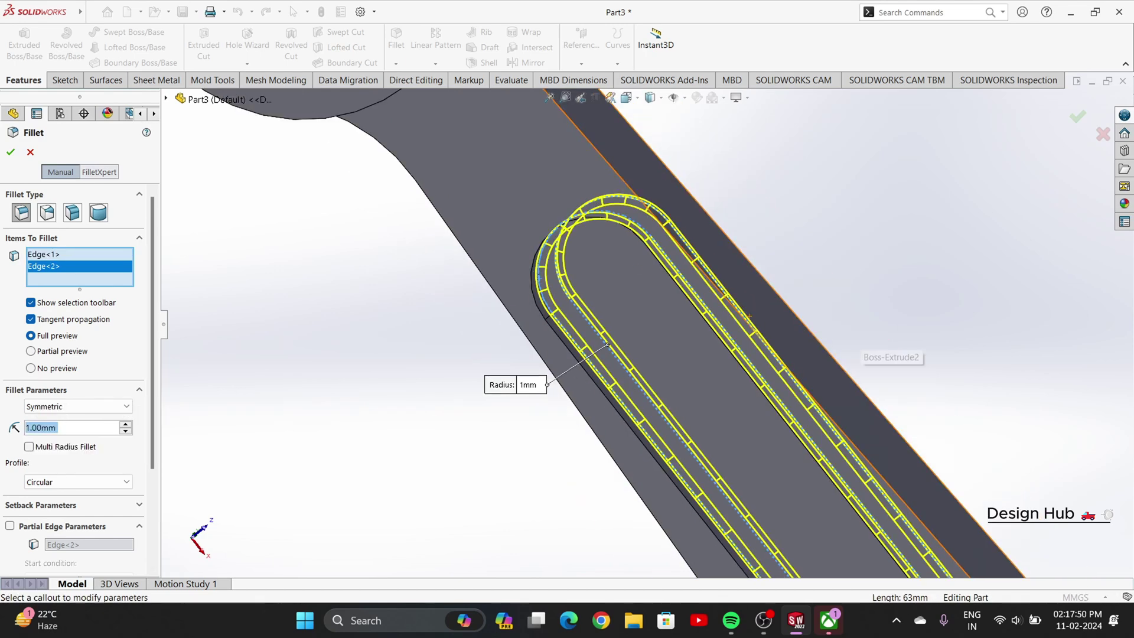
middle_click_drag(849, 449, 578, 413)
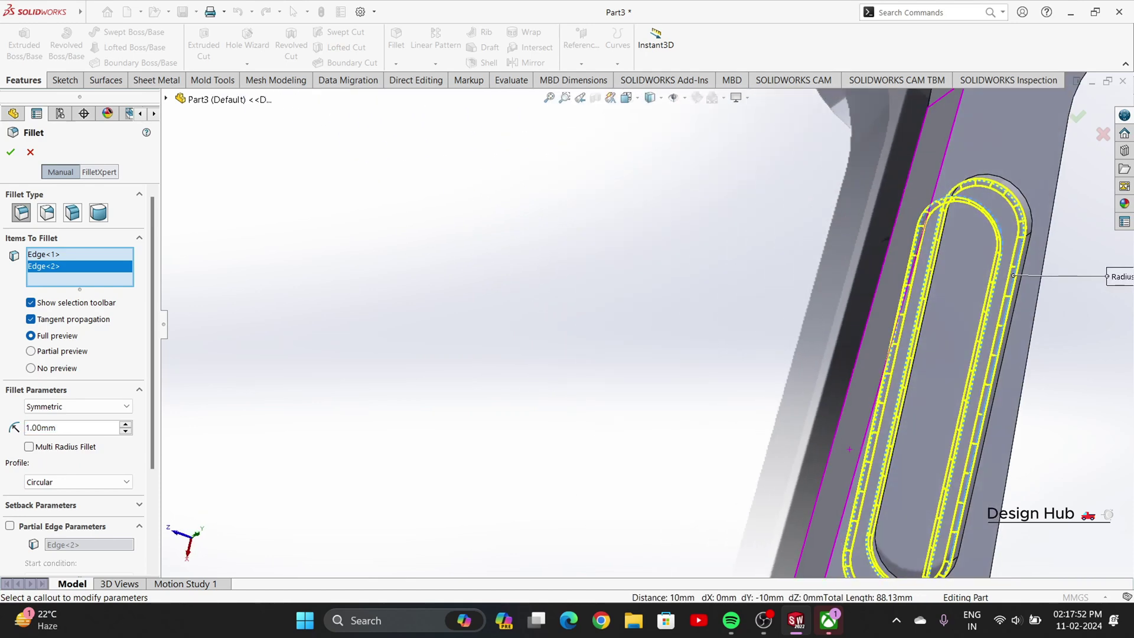
key("Return")
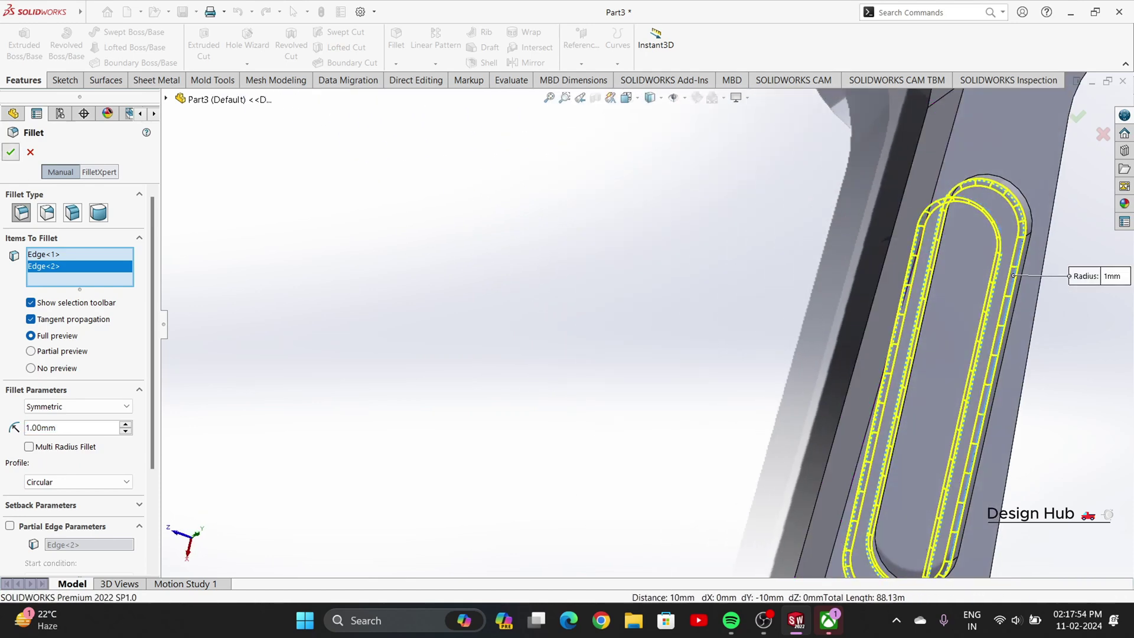
Step: Fillet the curved edges where the shank meets the large half ring on both sides with a 3 mm radius
scroll(642, 329, "up", 3)
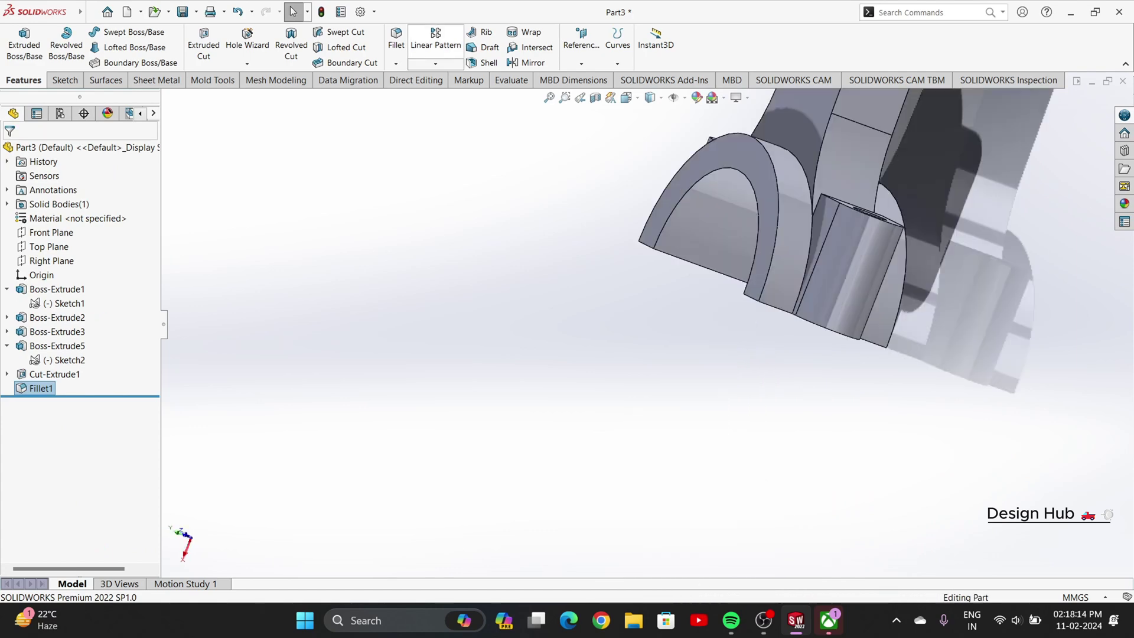
scroll(830, 165, "down", 3)
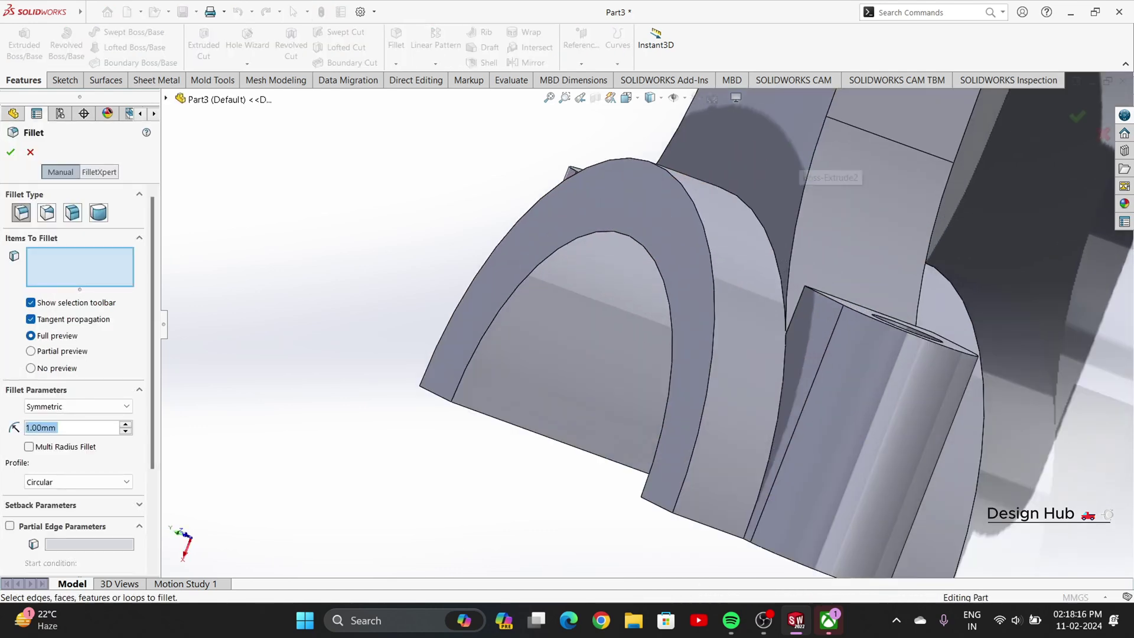
left_click(776, 248)
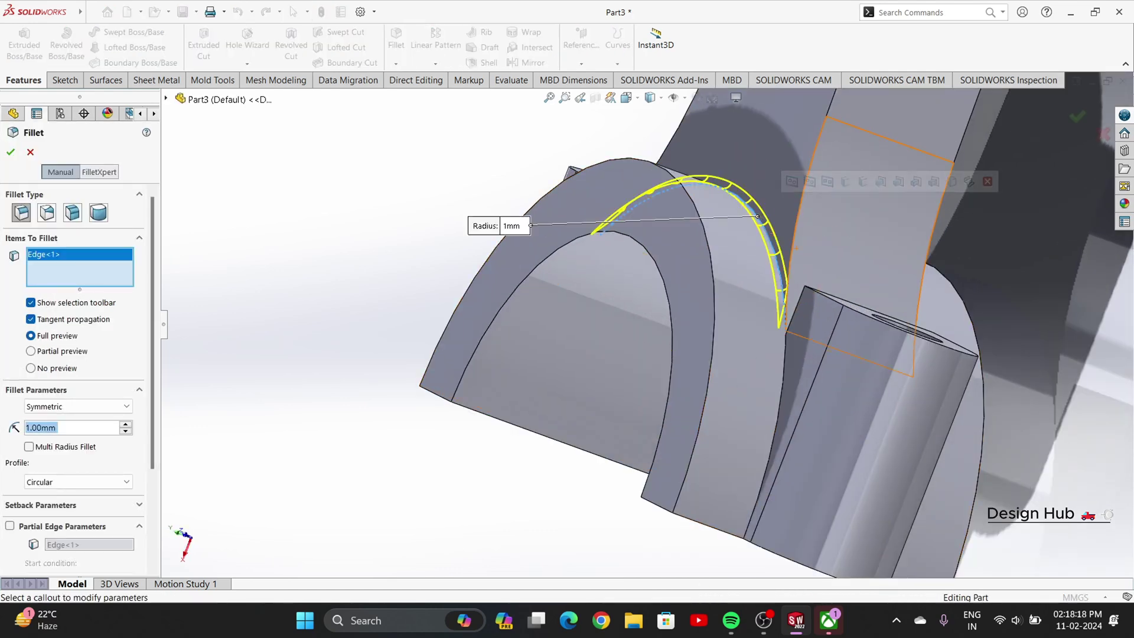
scroll(745, 265, "up", 3)
middle_click_drag(732, 269, 868, 236)
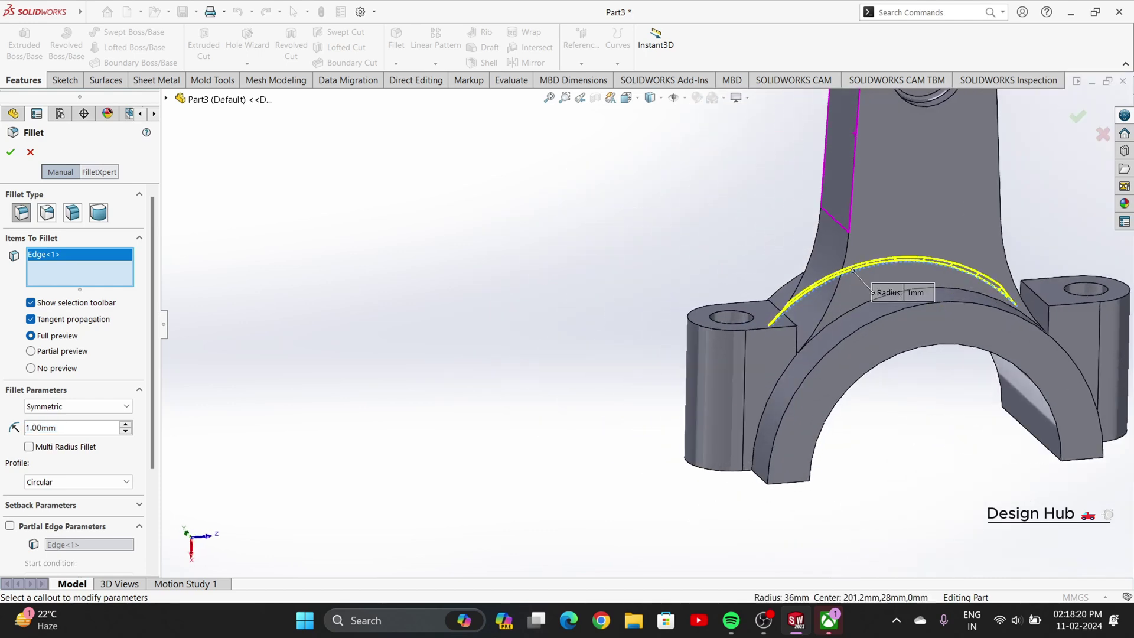
scroll(945, 264, "down", 4)
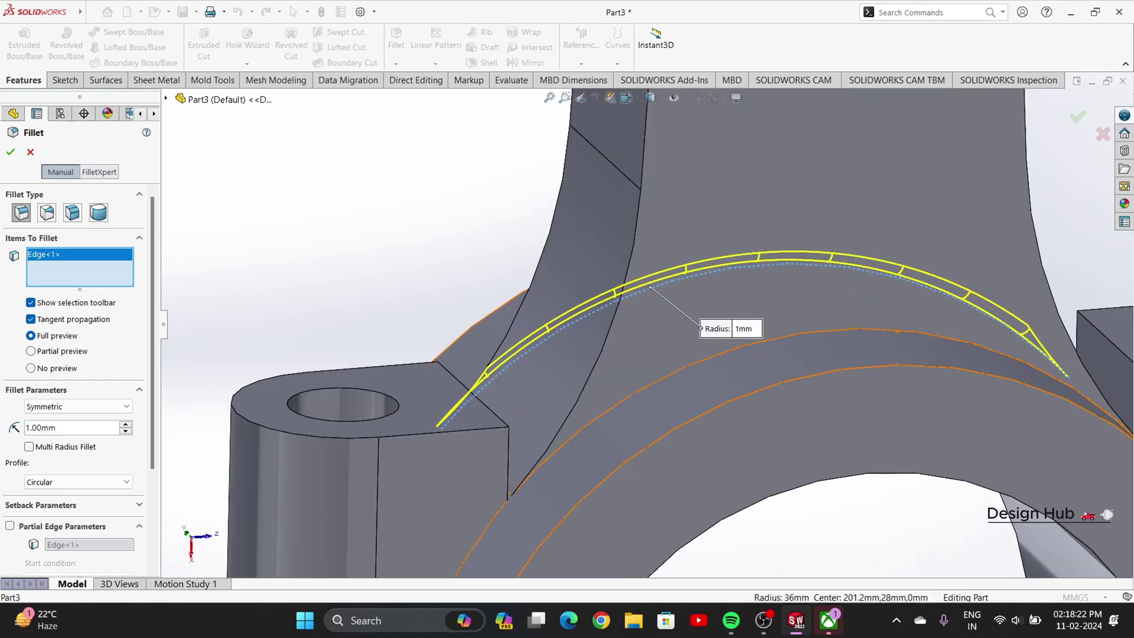
left_click(877, 329)
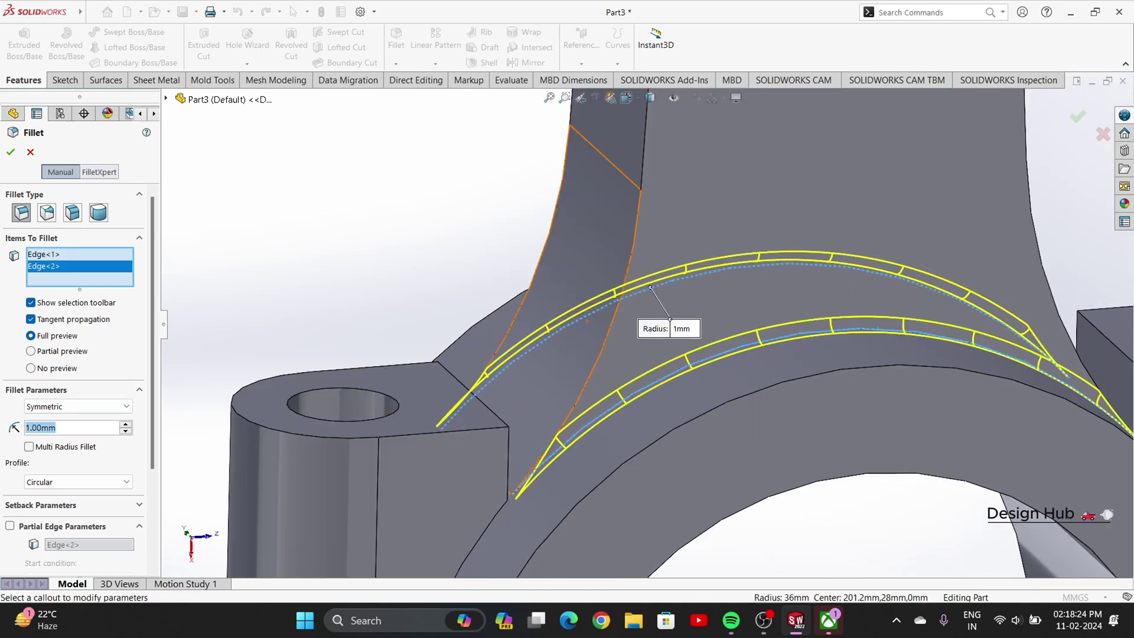
type("3")
key("Return")
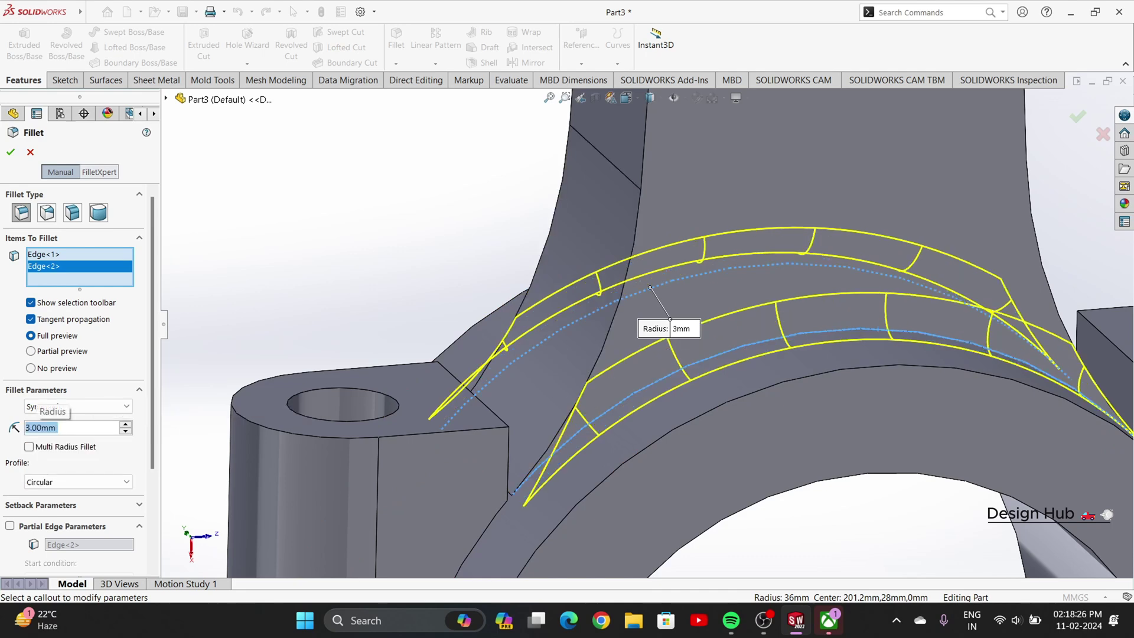
left_click(10, 152)
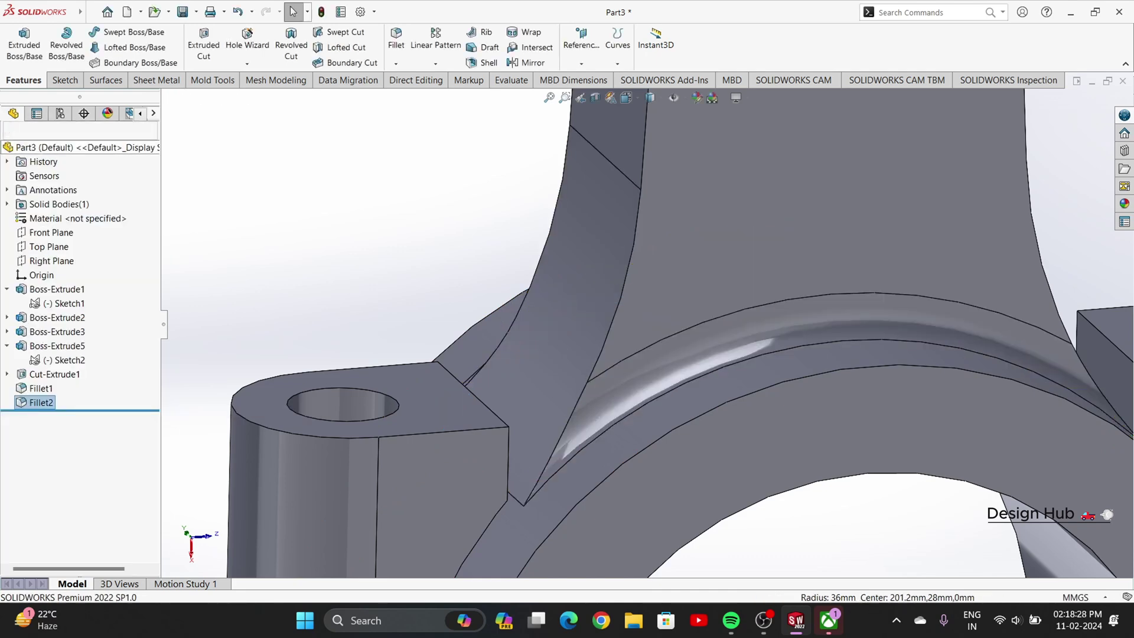
scroll(645, 328, "up", 10)
middle_click_drag(645, 329, 761, 307)
scroll(649, 295, "down", 4)
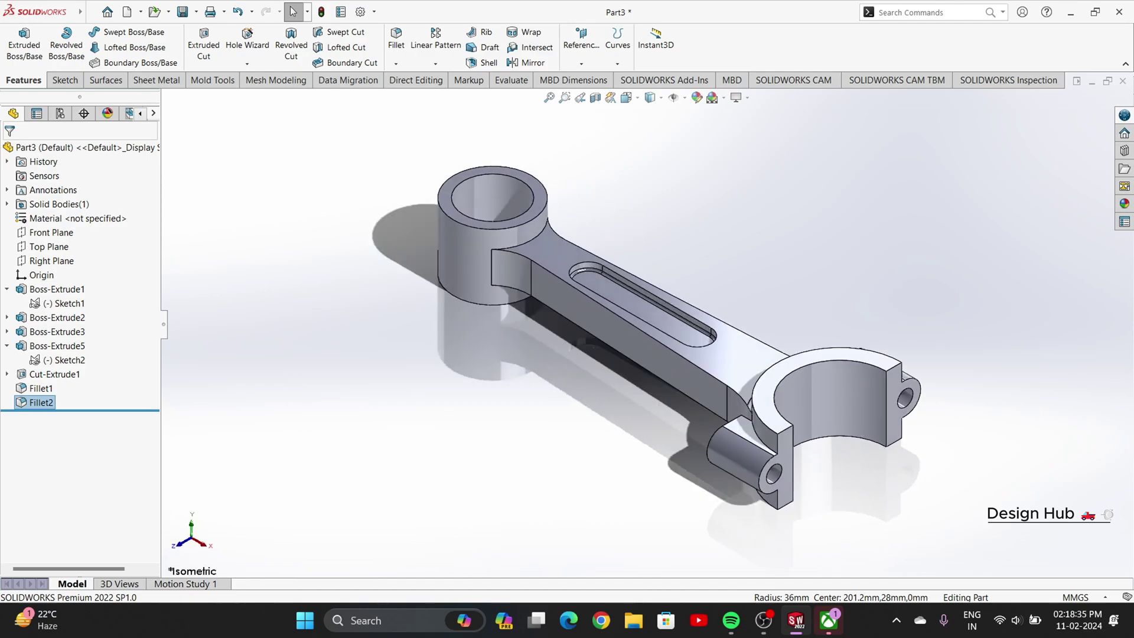